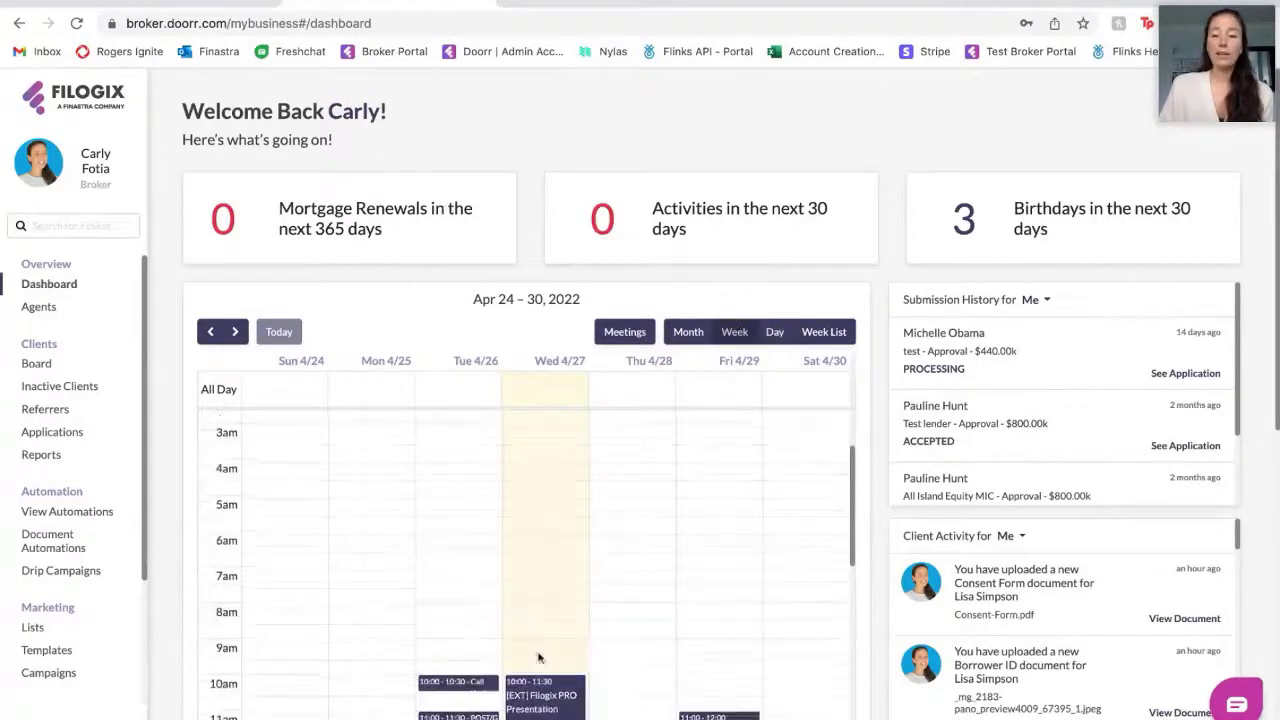
Look over the dashboard, then open the Clients Board from the sidebar
scroll(540, 660, down, 3)
scroll(600, 600, up, 3)
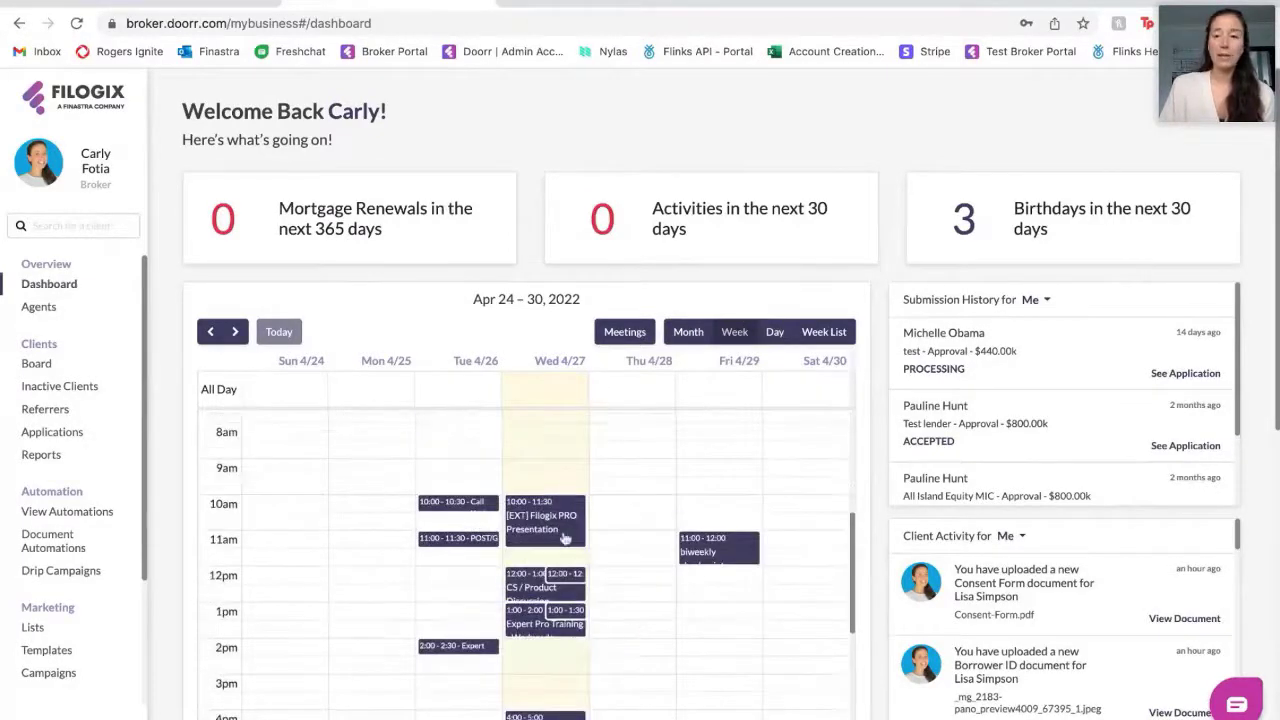
scroll(1247, 415, down, 5)
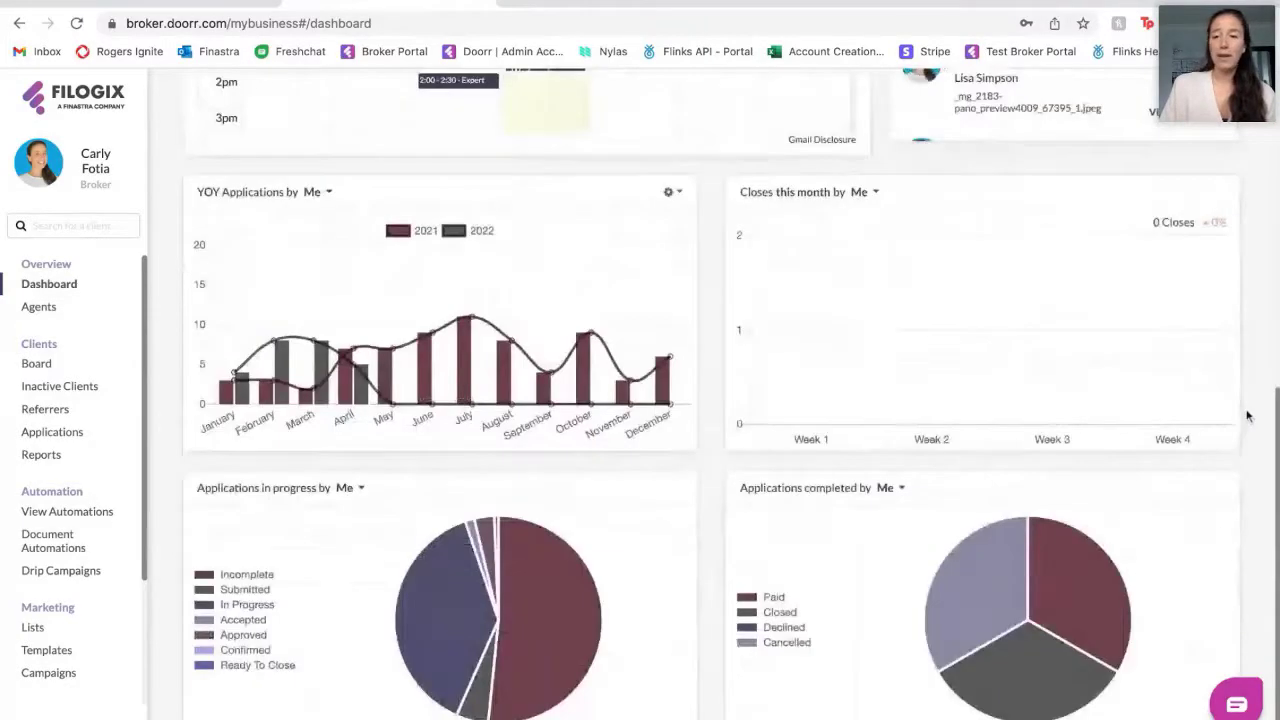
scroll(1247, 415, up, 5)
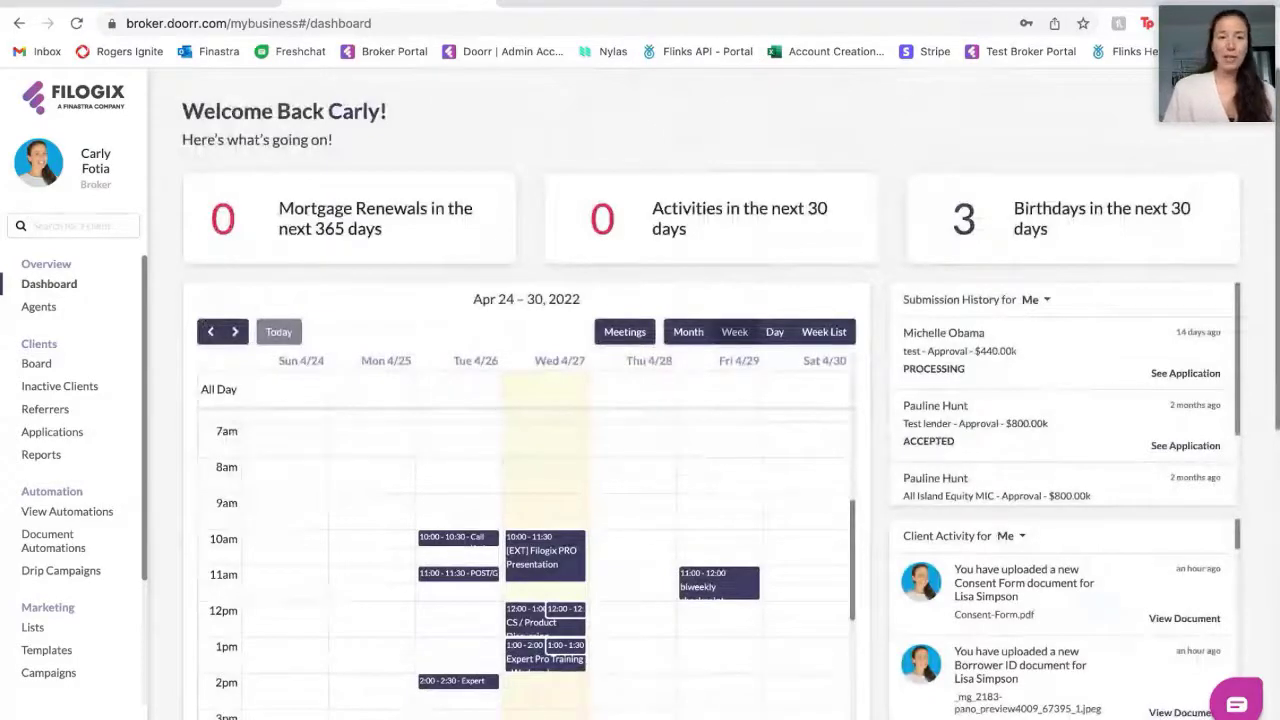
click(36, 366)
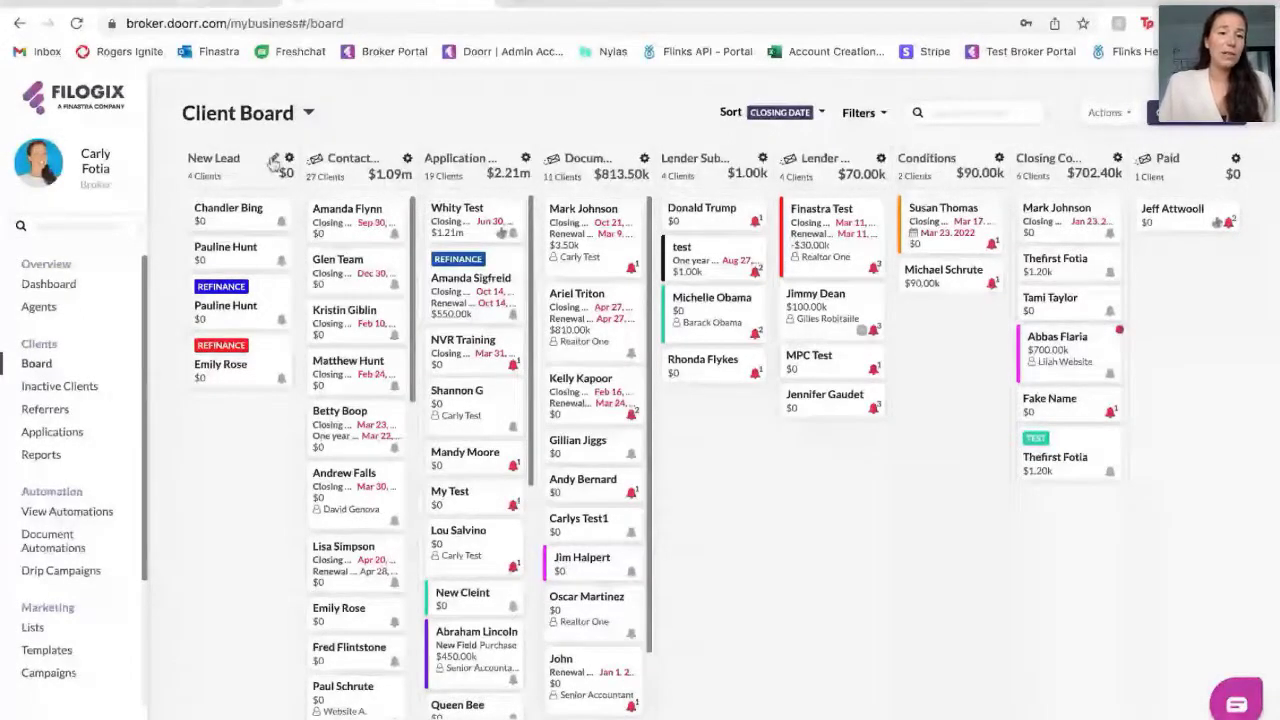
Rename the first status column on the board to 'New Lead'
click(273, 162)
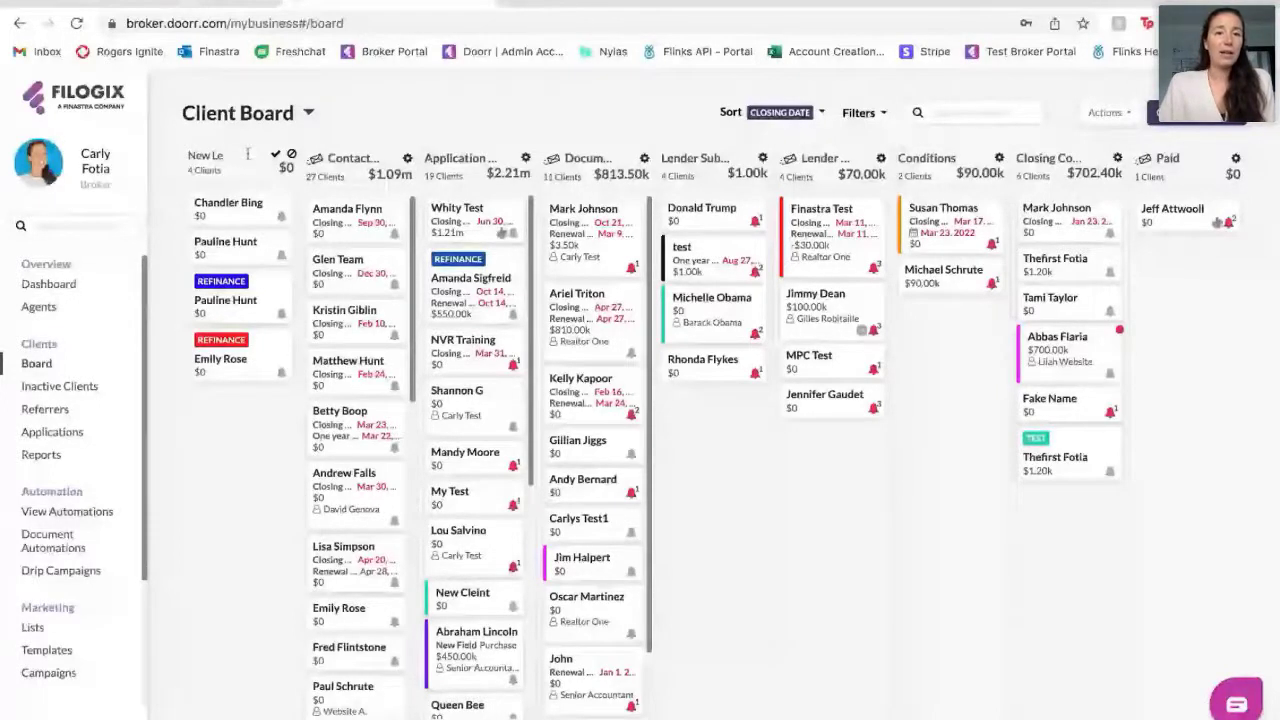
text(ad)
key(Return)
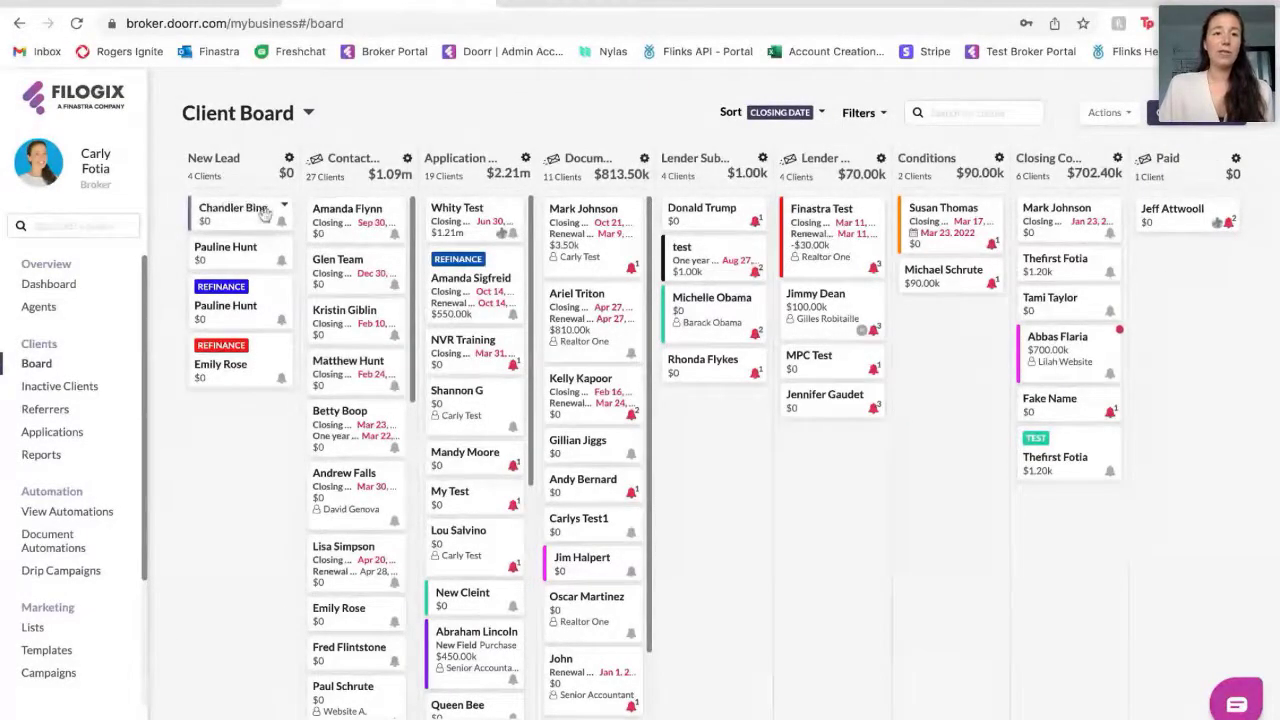
drag(228, 208, 1180, 252)
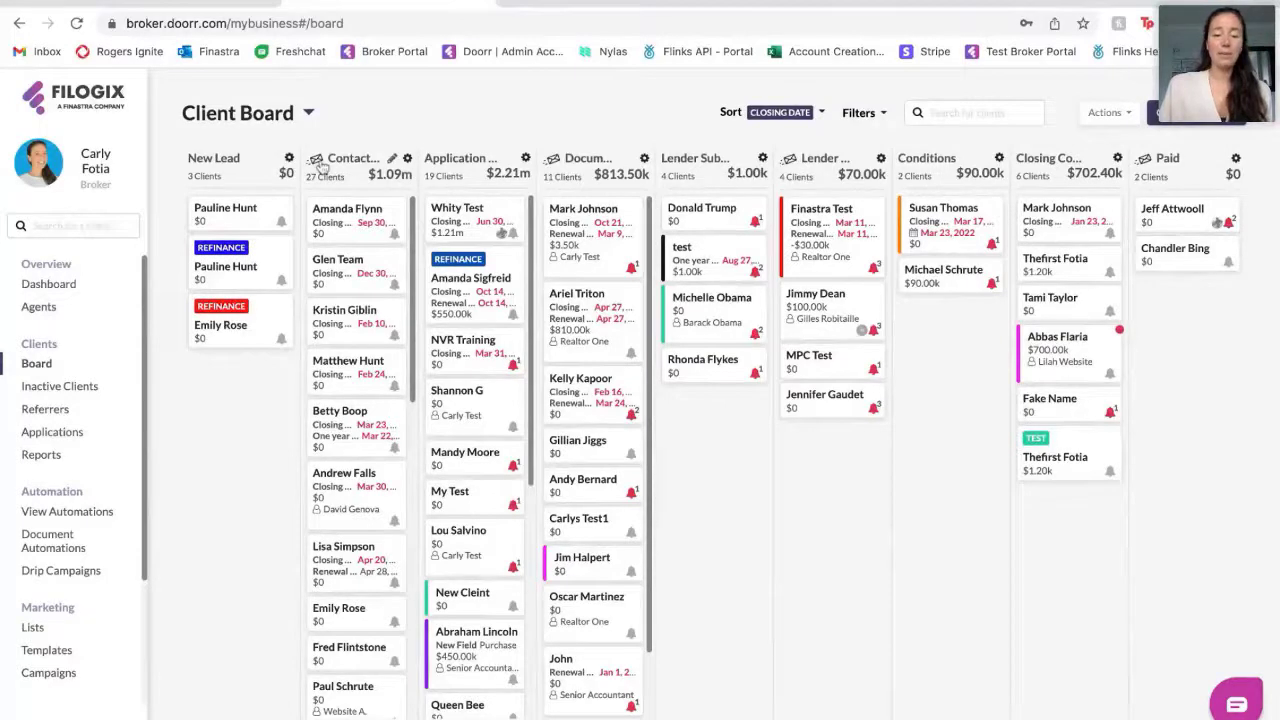
mouse_move(317, 168)
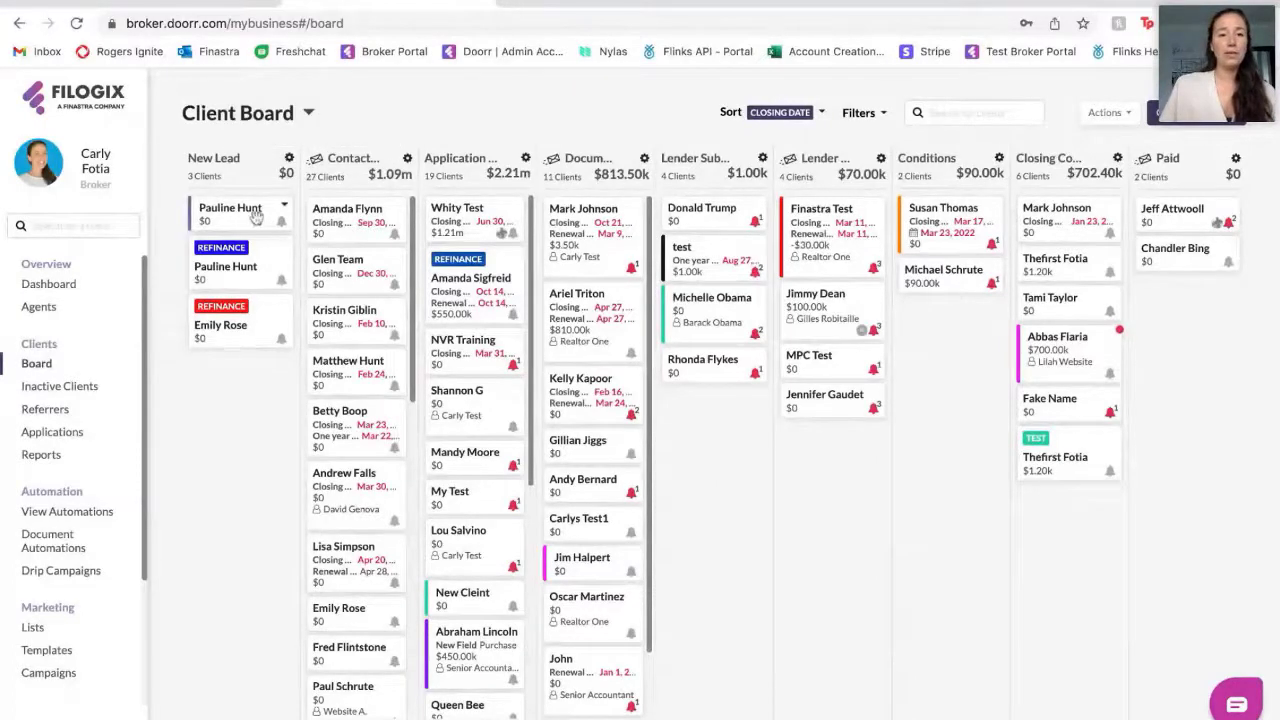
drag(251, 209, 362, 222)
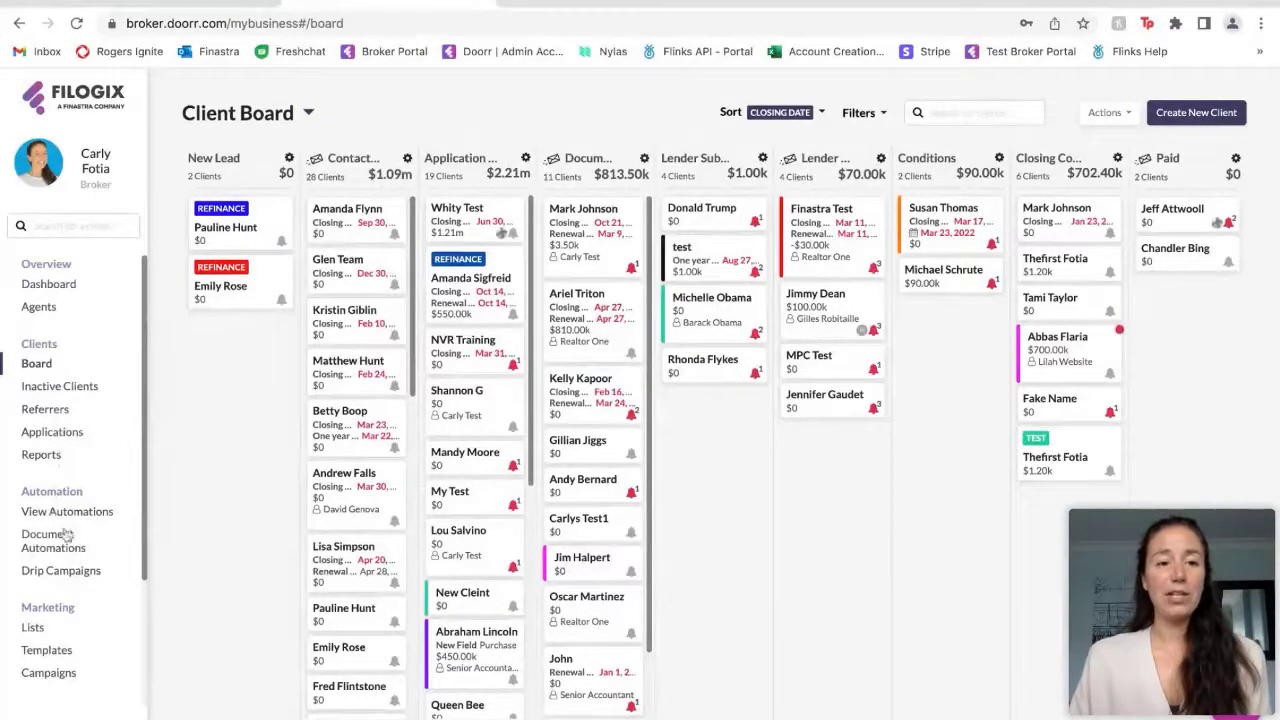
Browse the Generic, Celebratory, Holidays and Newsletters templates, then duplicate the Open House template
click(46, 652)
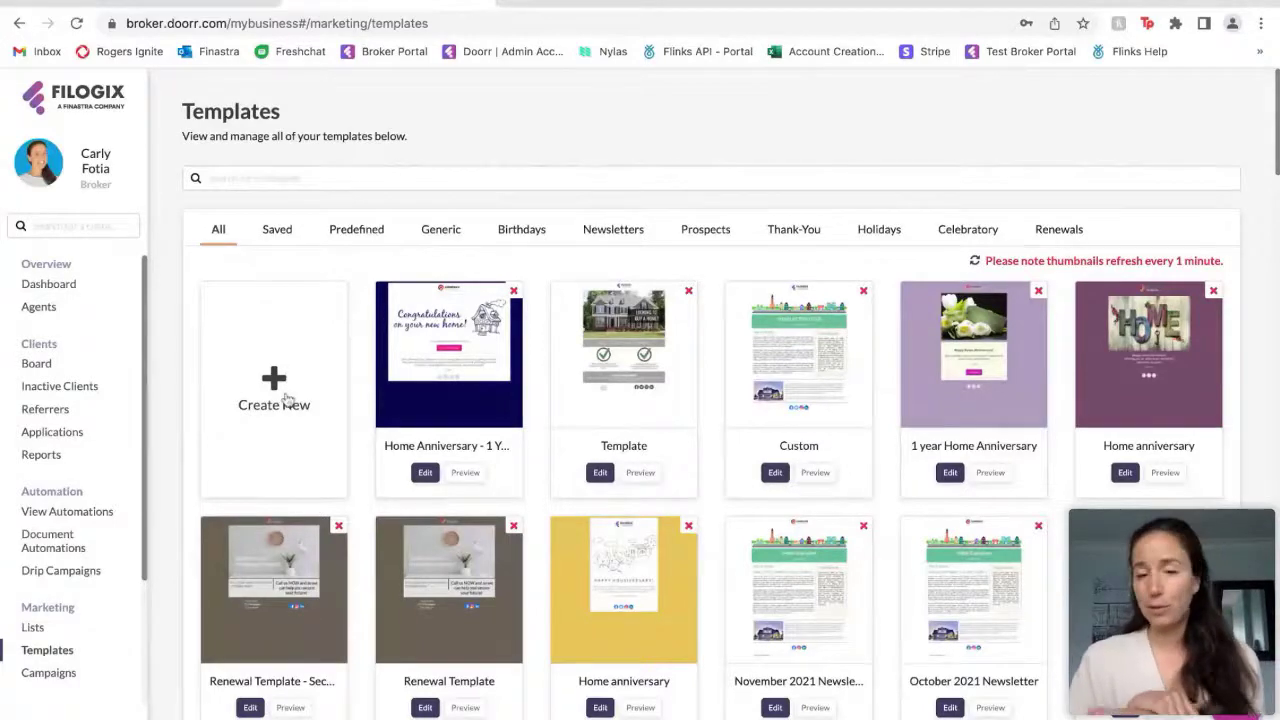
click(451, 229)
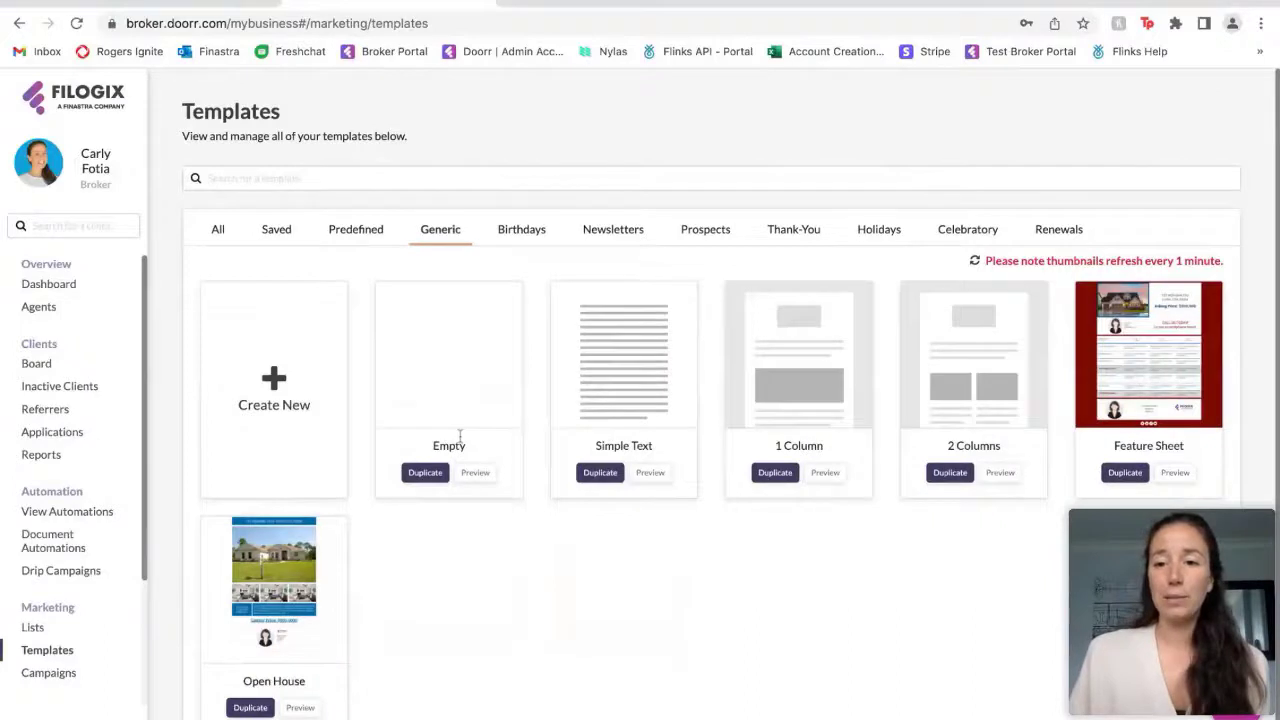
click(970, 230)
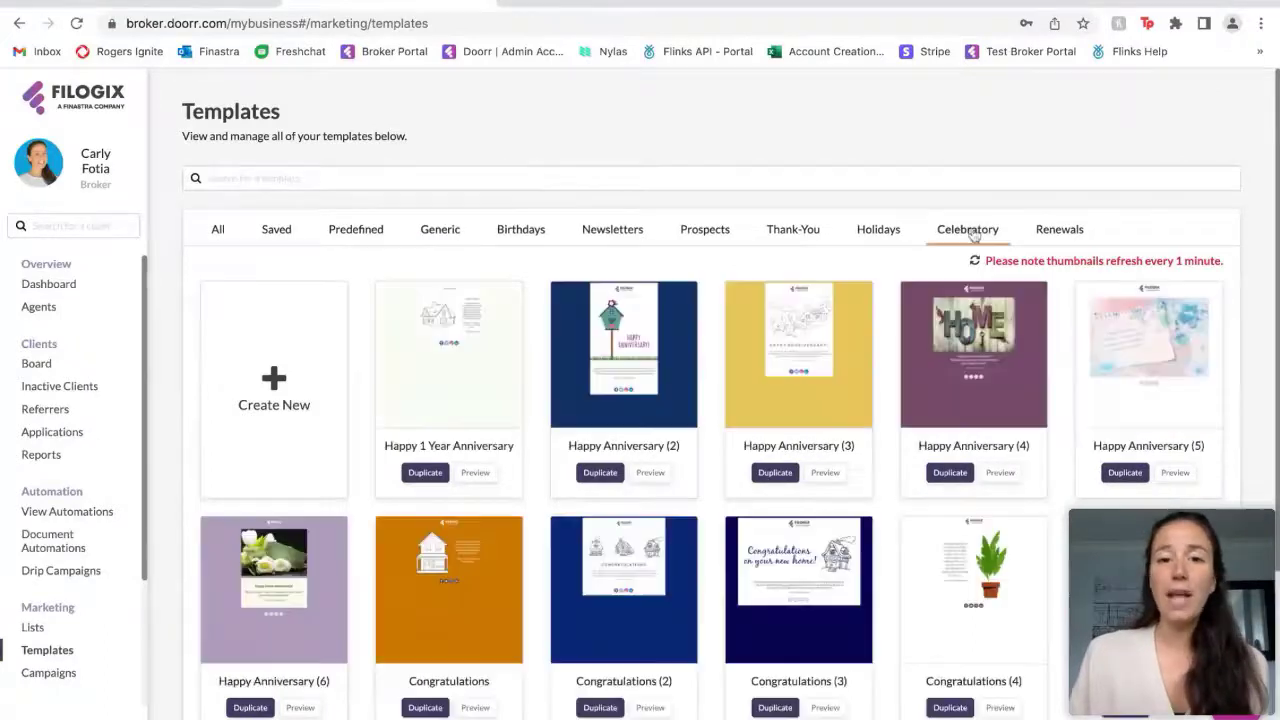
click(891, 230)
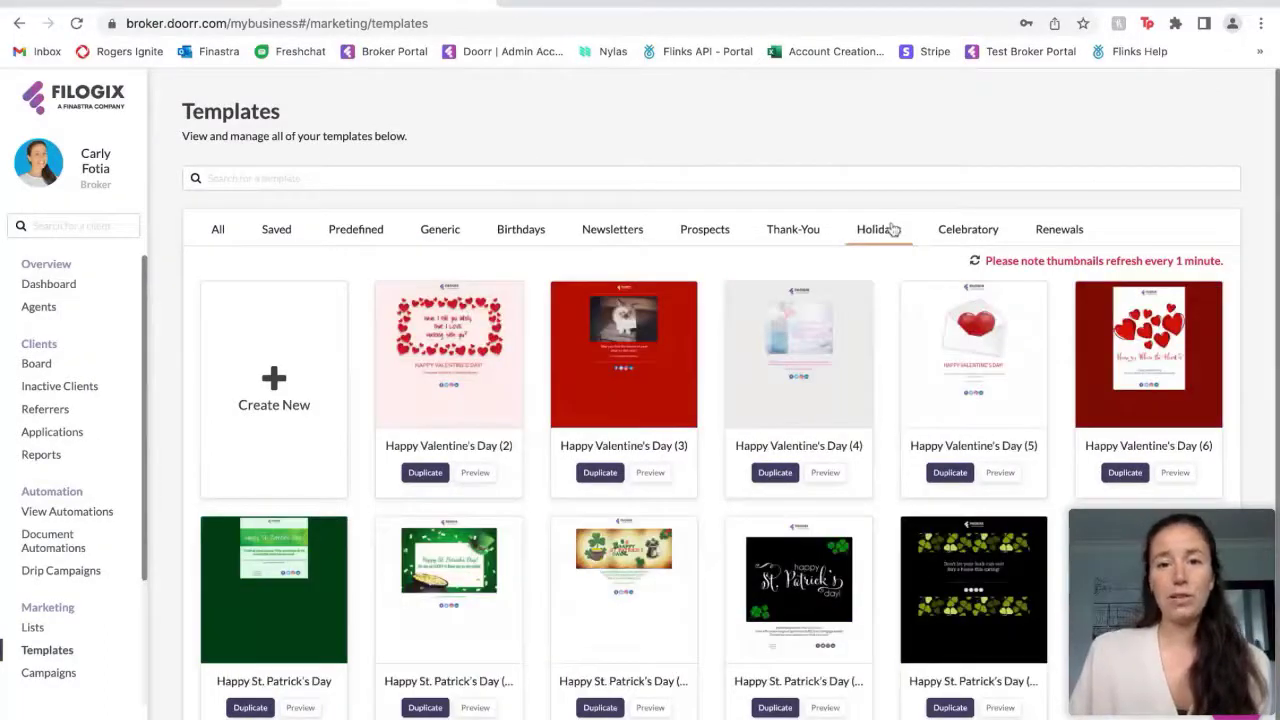
click(630, 239)
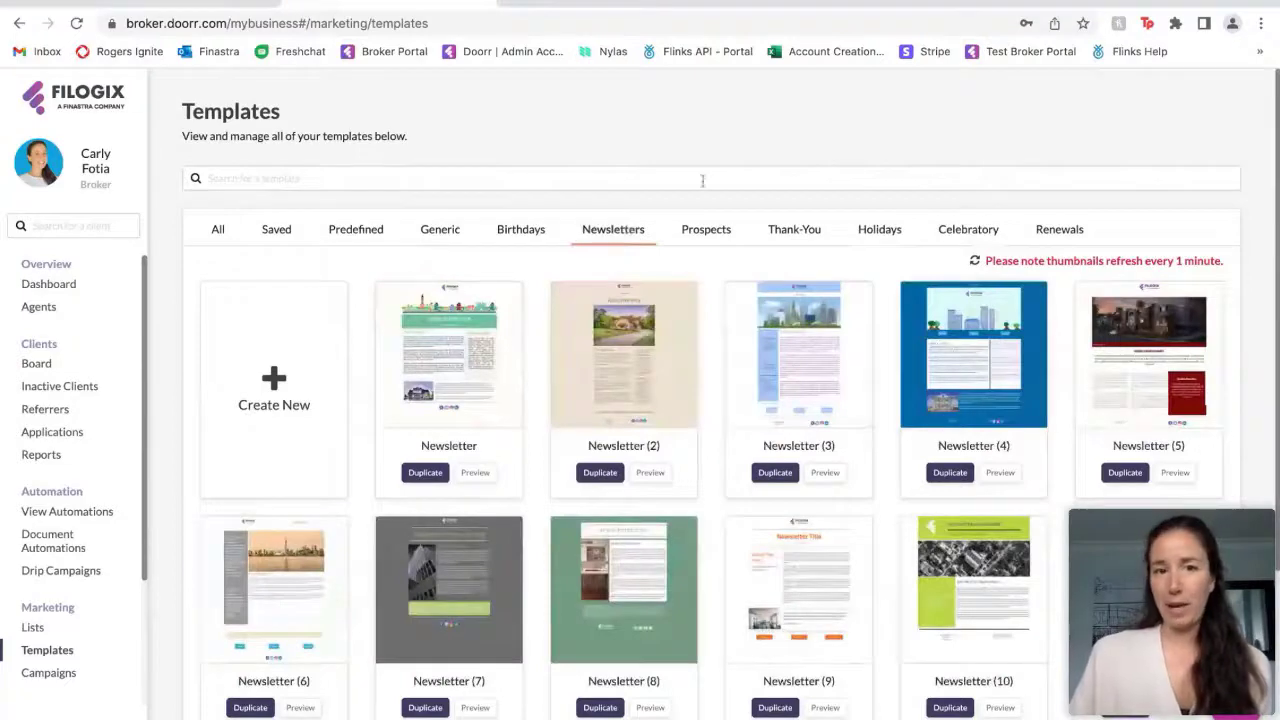
click(422, 232)
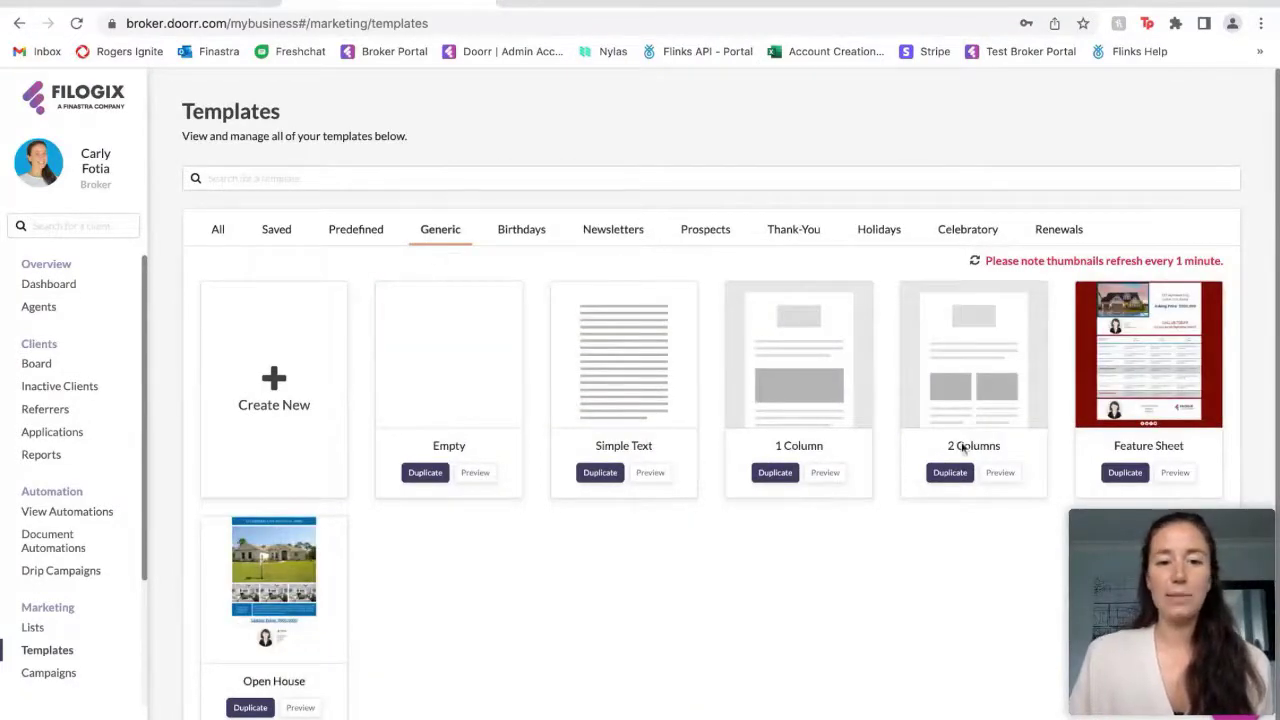
scroll(874, 554, down, 1)
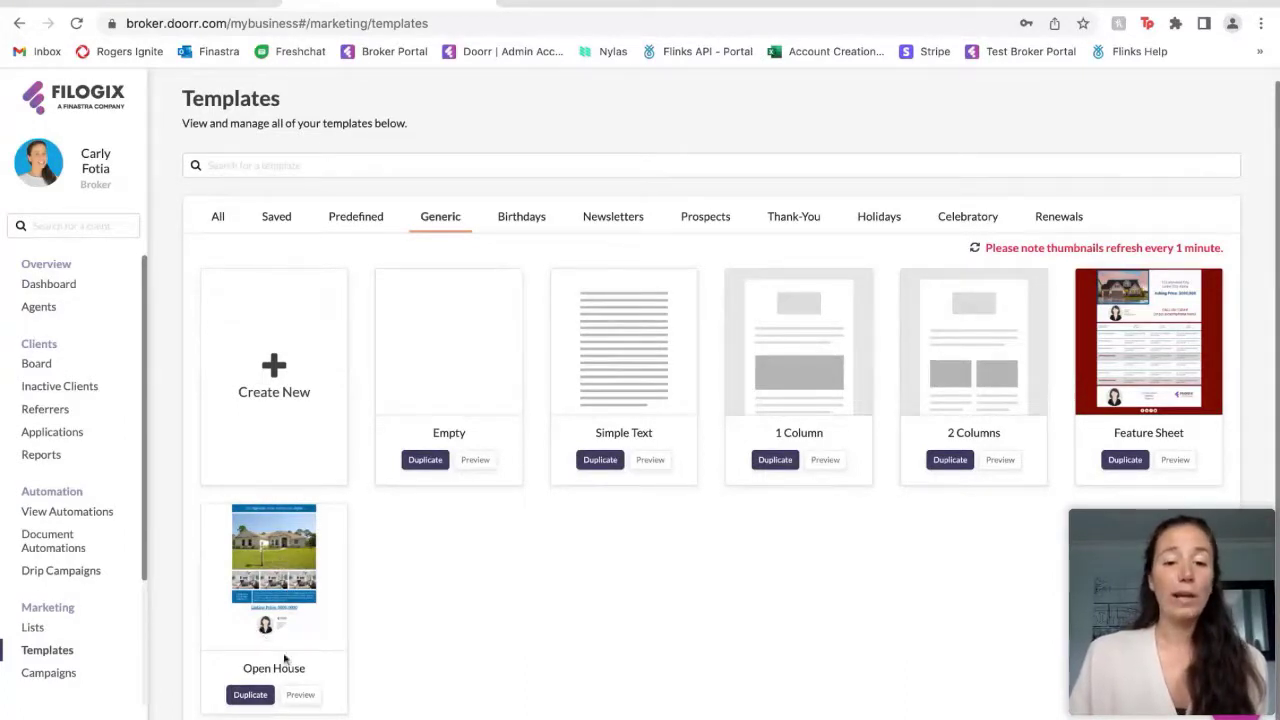
click(252, 695)
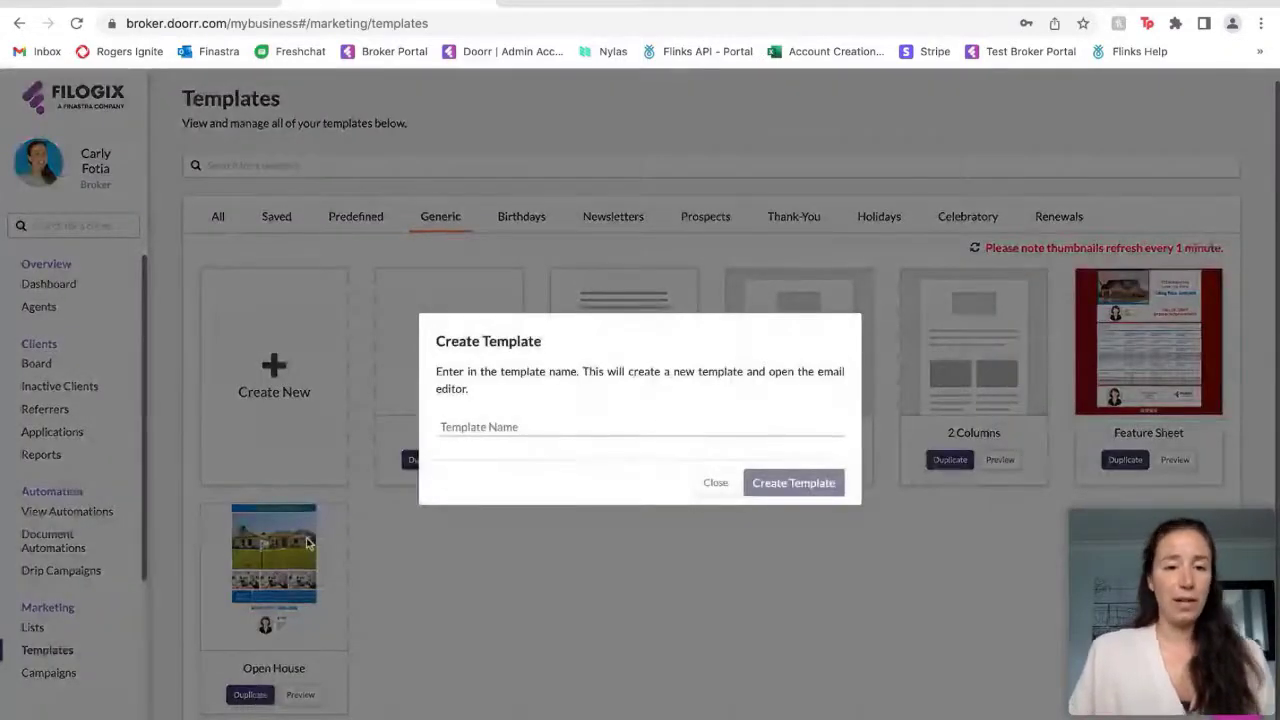
Name the copied template 'Drip Campaign email 1' and create it
click(524, 424)
text(Dr)
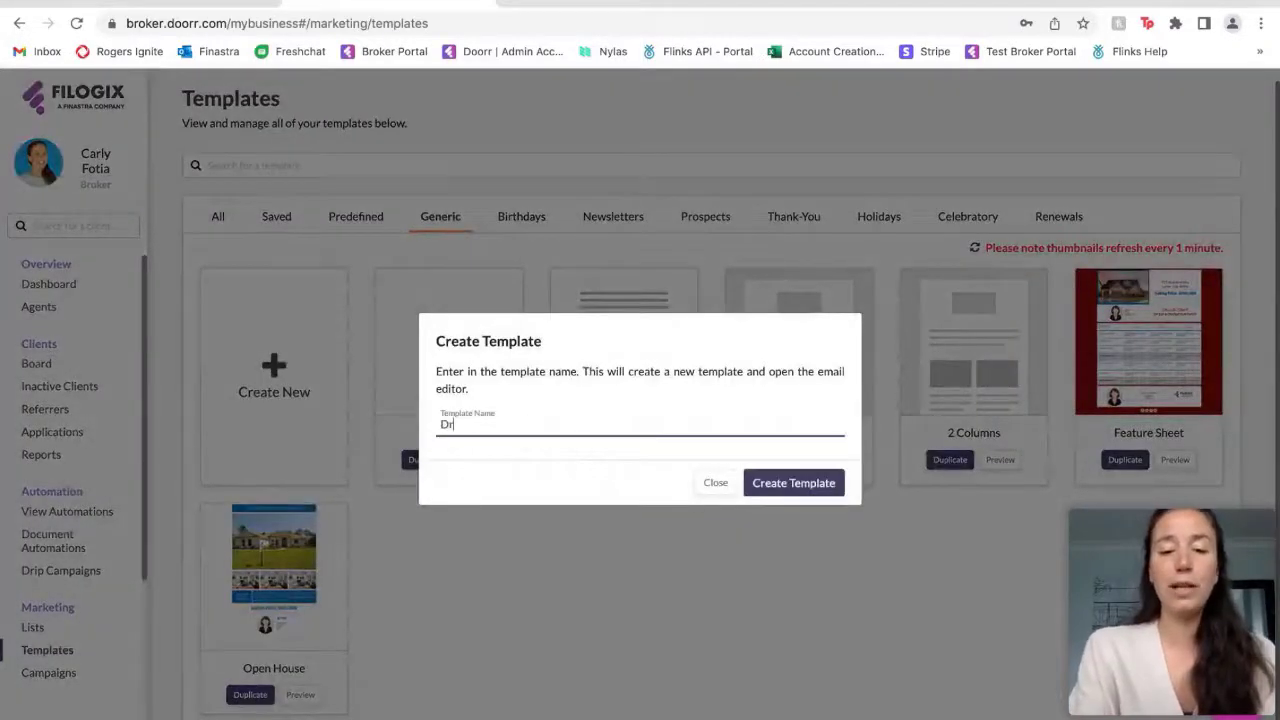
text(ip Campaign)
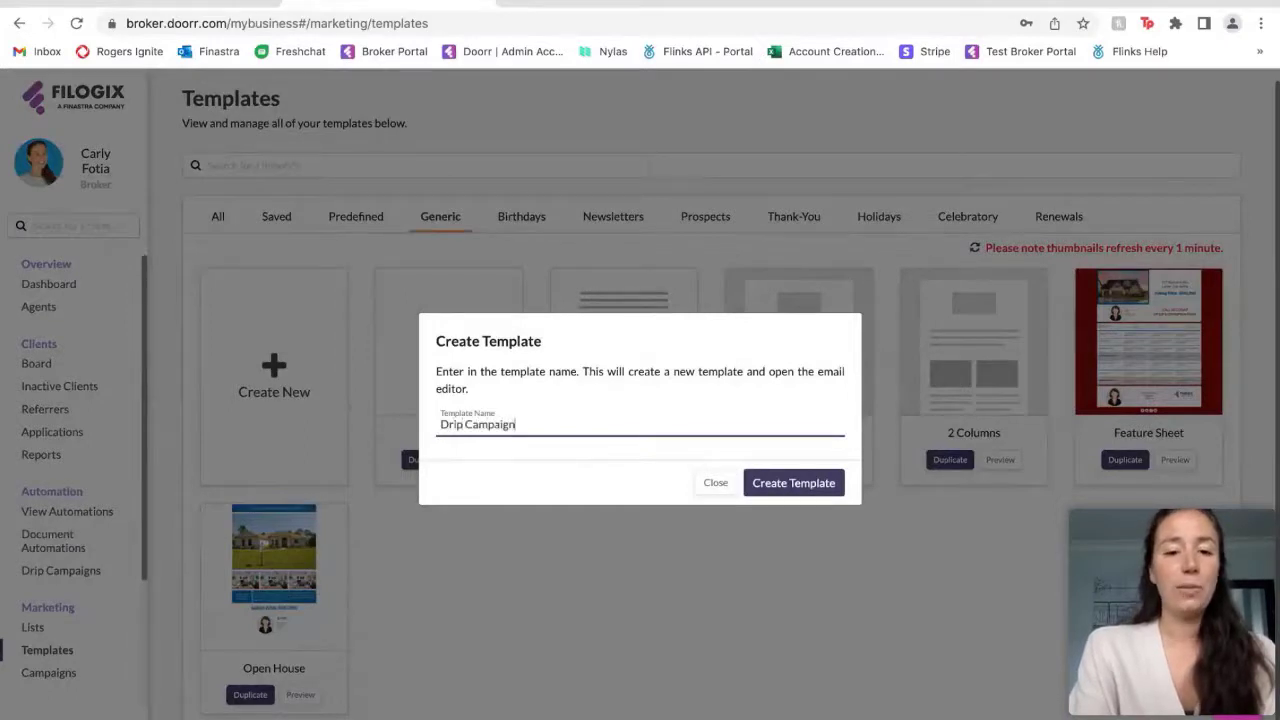
text( email 1)
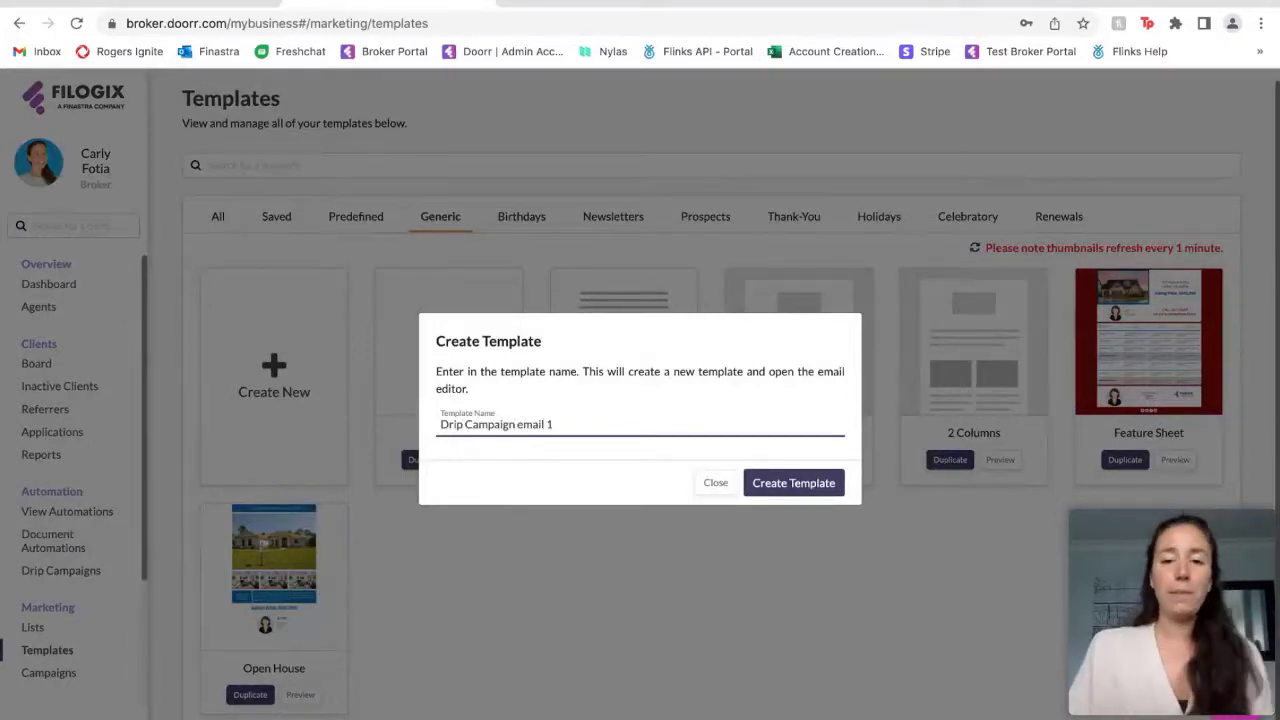
click(800, 483)
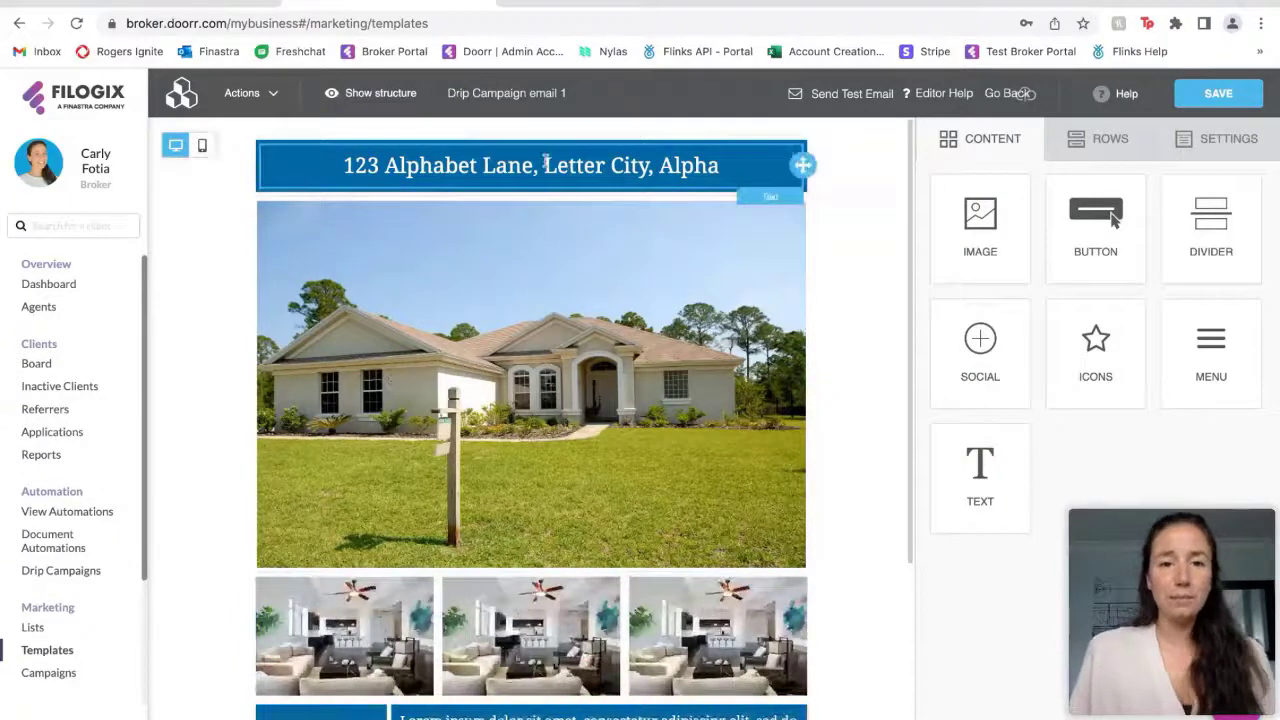
Replace the header's address text with 'Congratulations on your new home!' in 17px white
triple_click(569, 166)
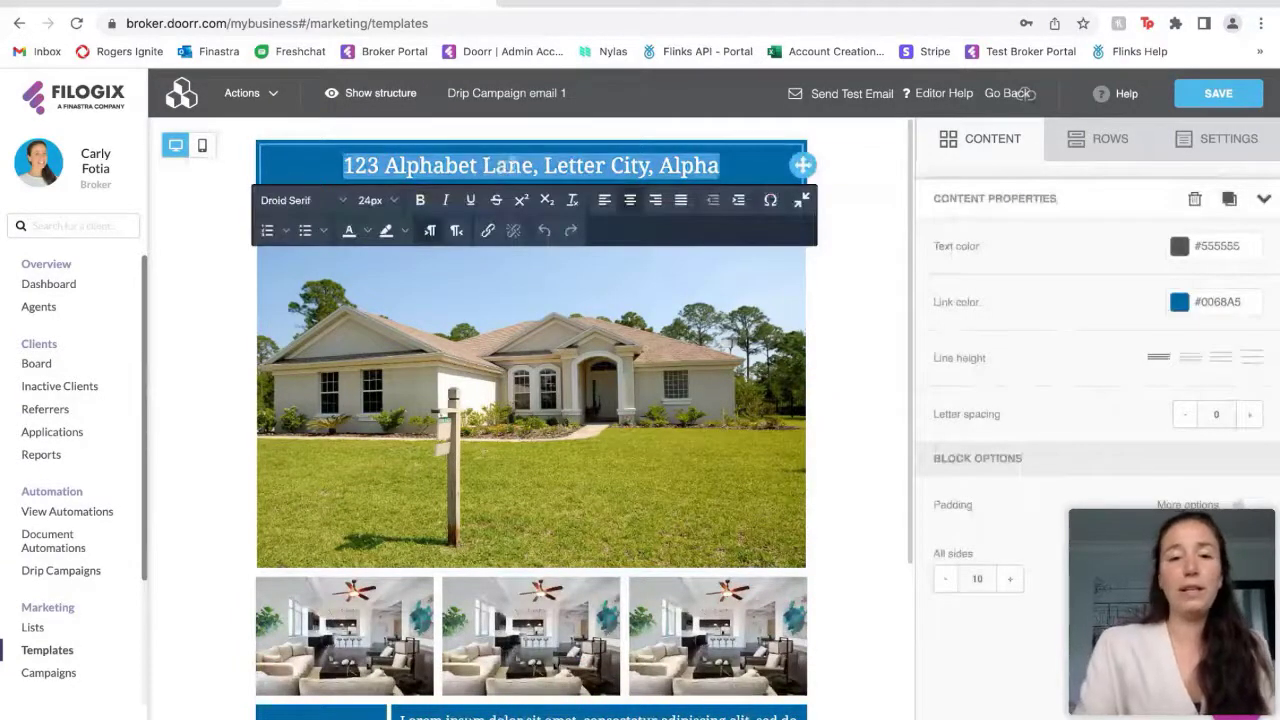
key(BackSpace)
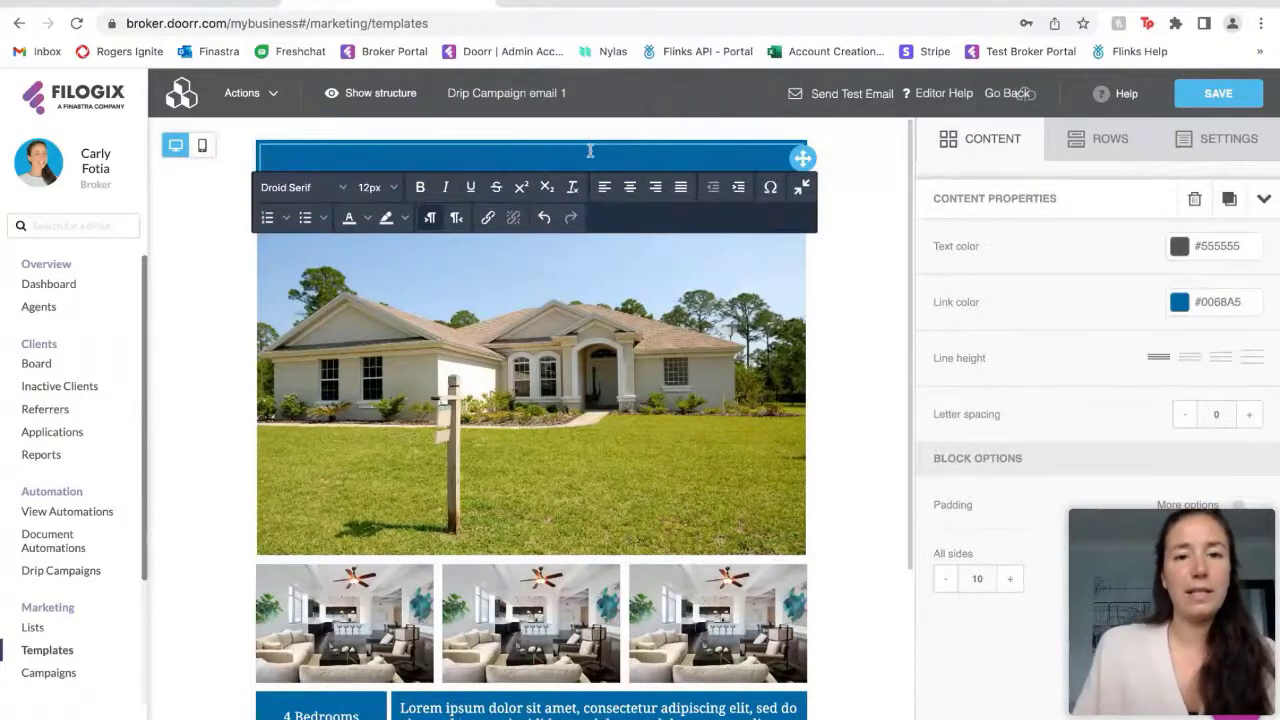
click(375, 187)
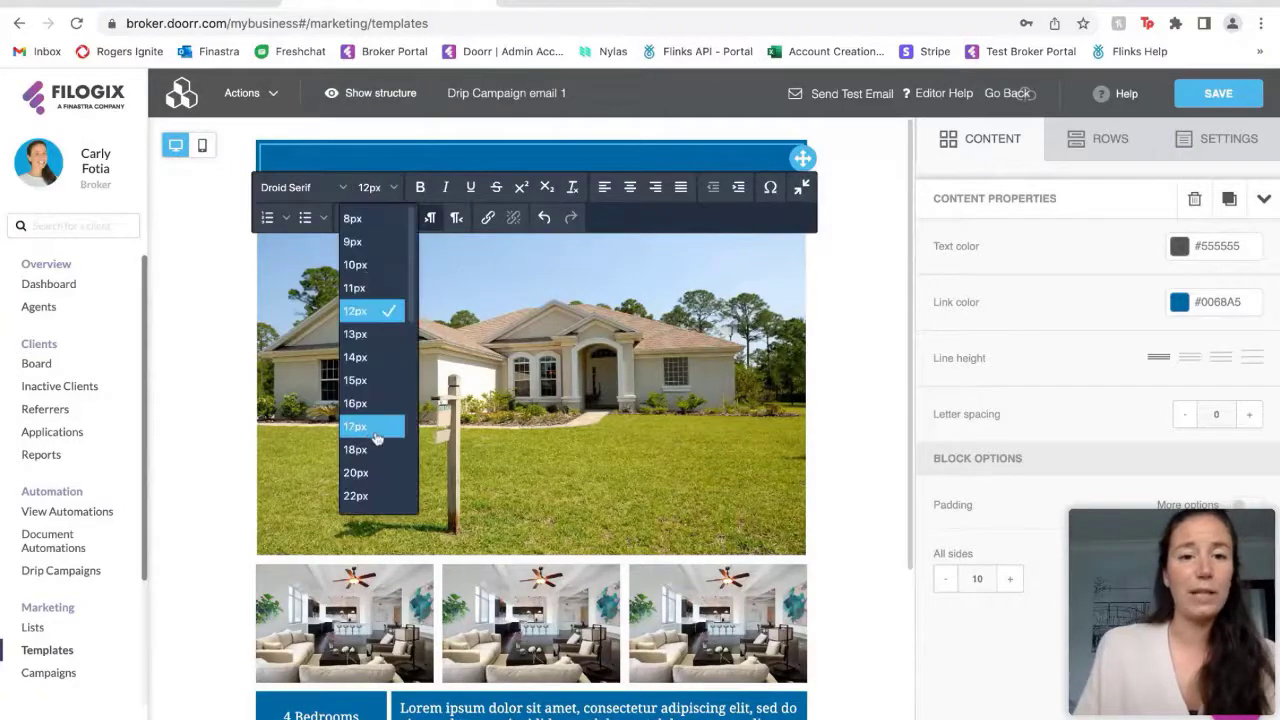
click(368, 426)
click(1180, 247)
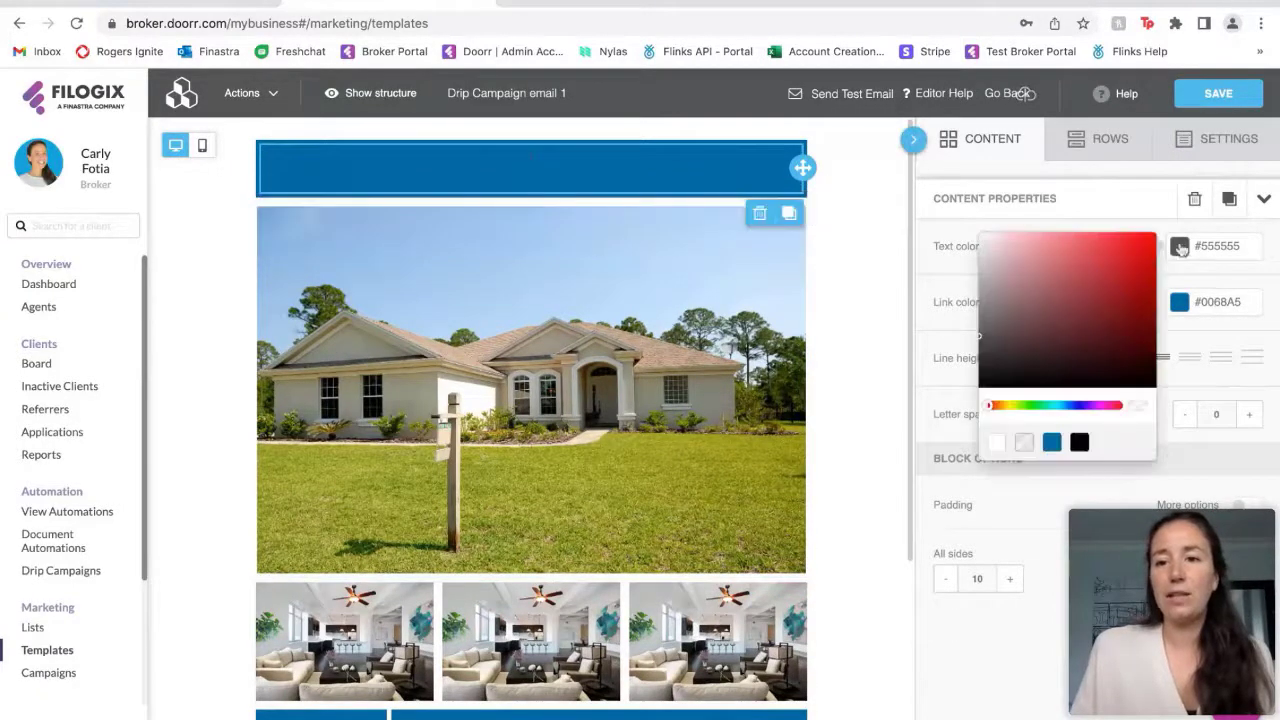
click(997, 443)
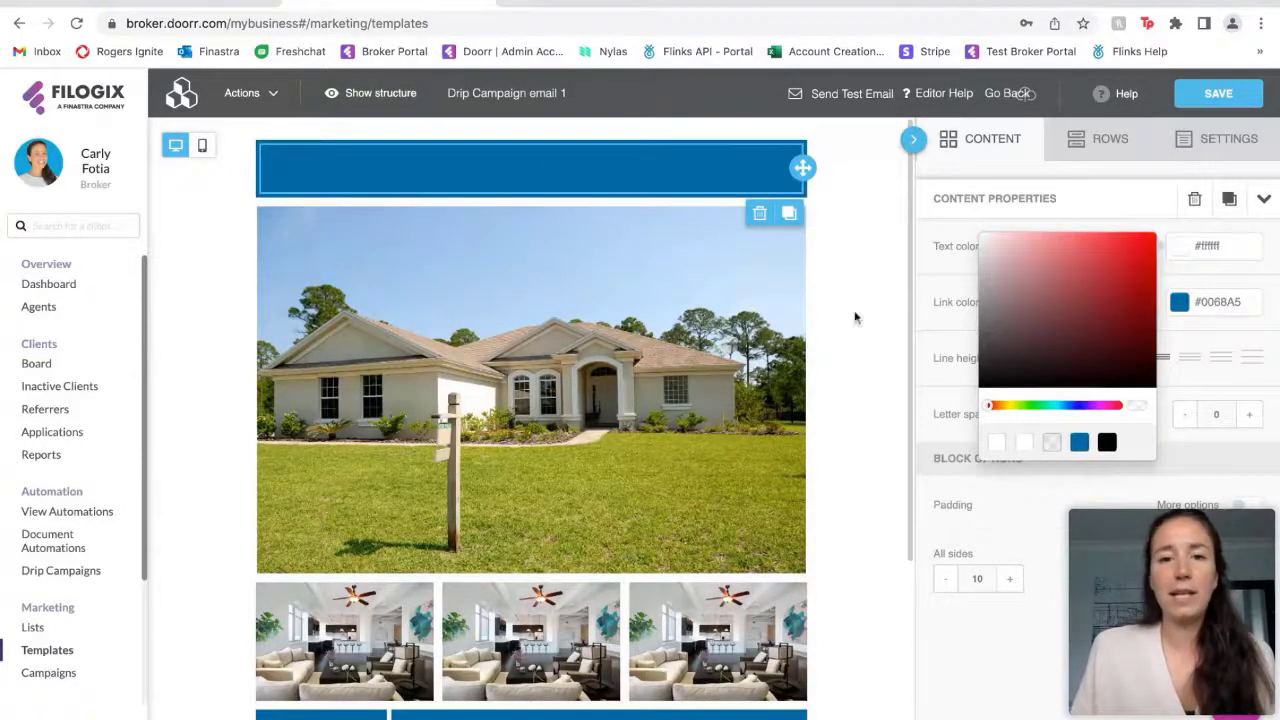
click(576, 171)
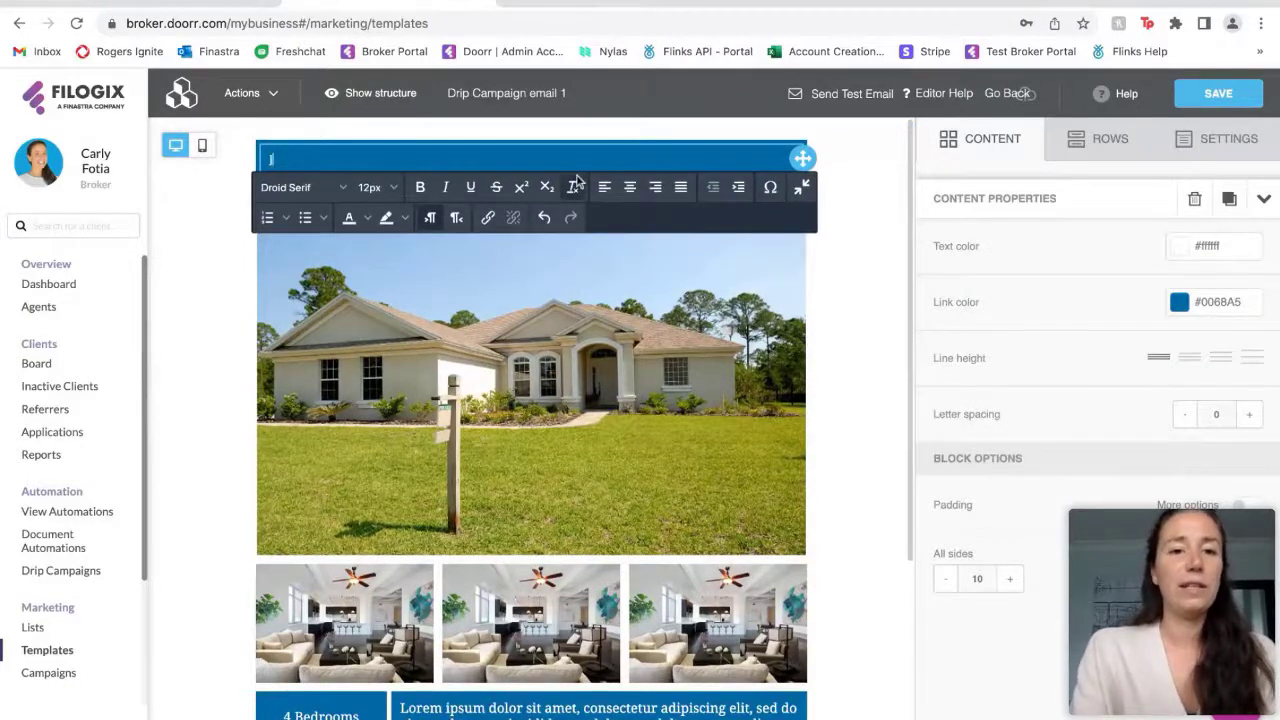
text(Congratulations o)
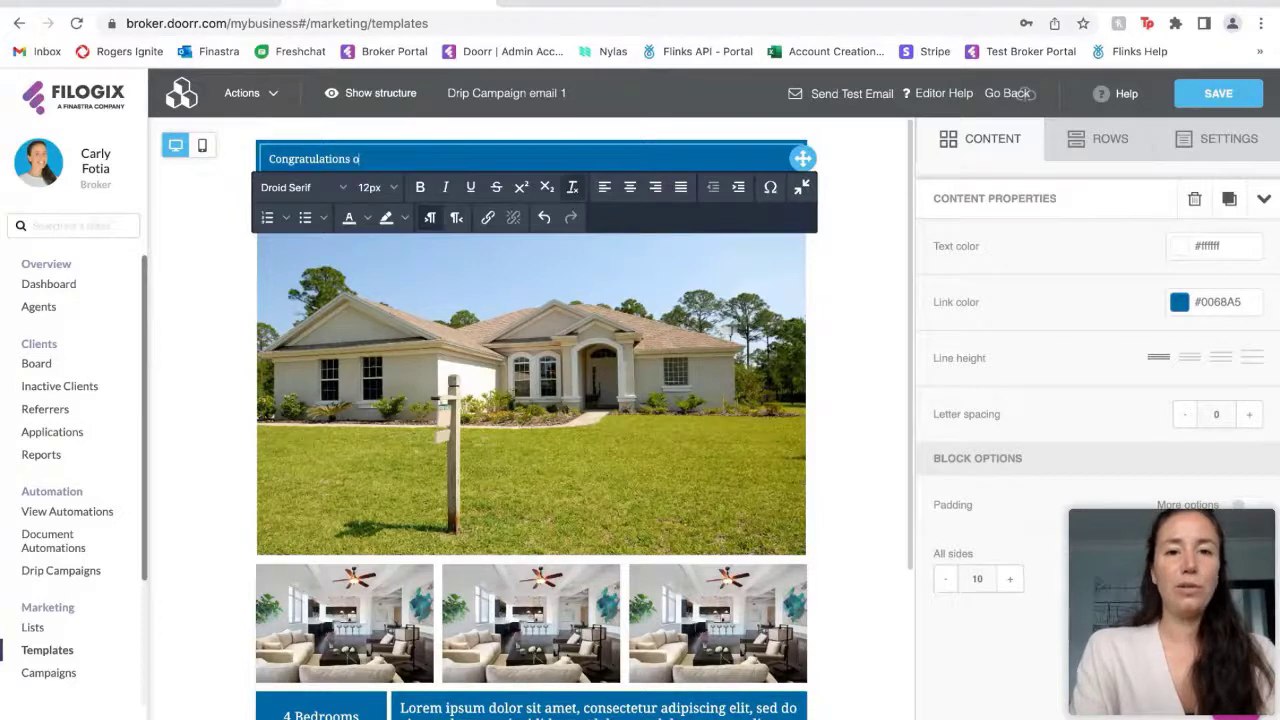
text(n your new home!)
click(527, 390)
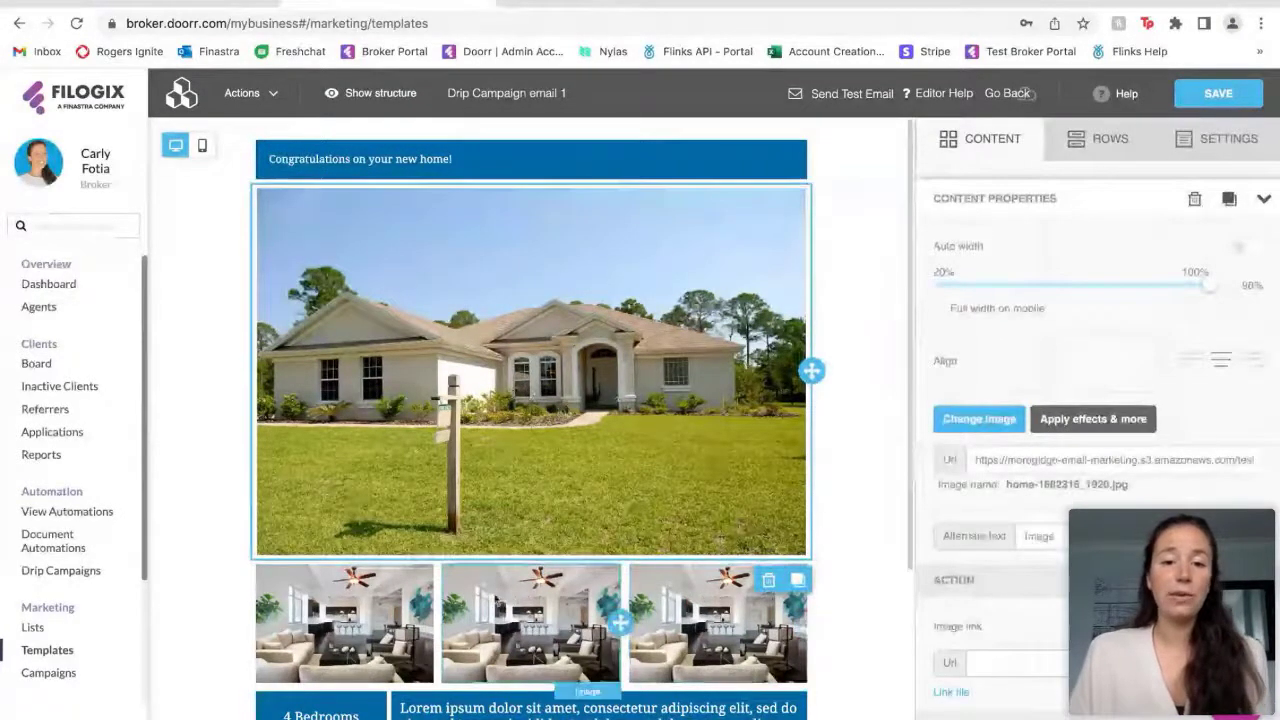
Delete the large house photo beneath the header and confirm the deletion
click(767, 581)
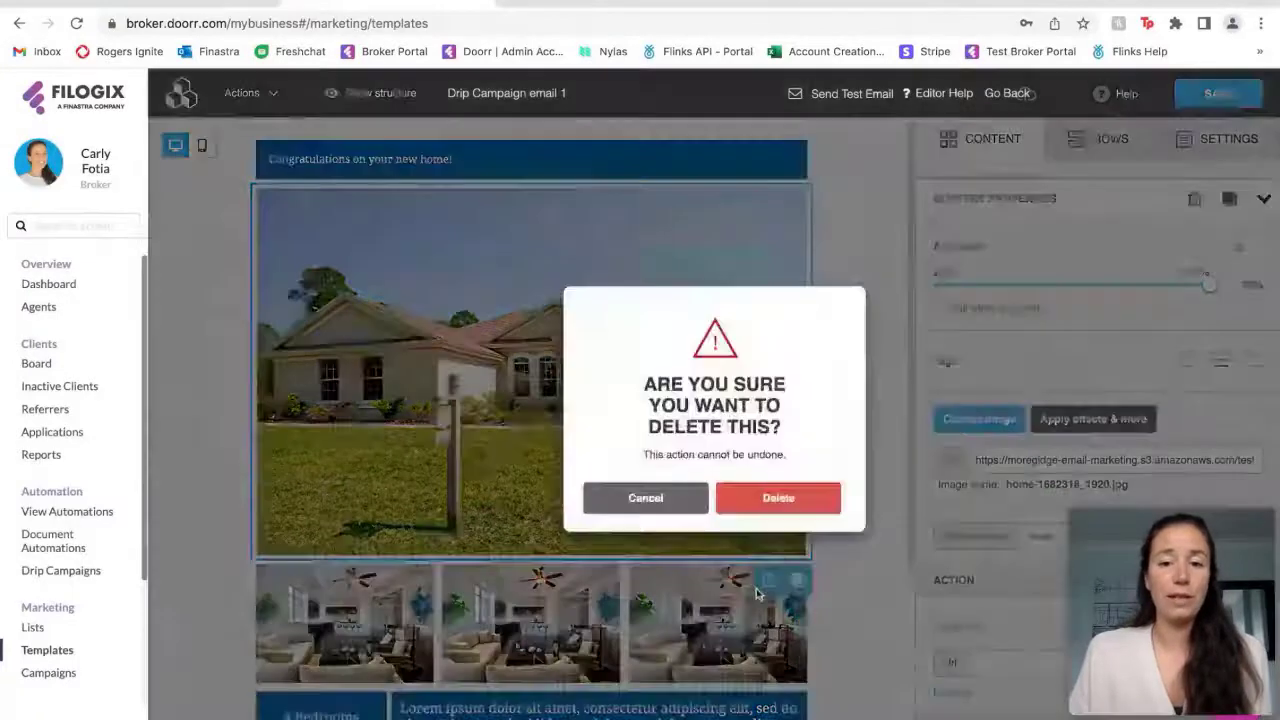
click(772, 505)
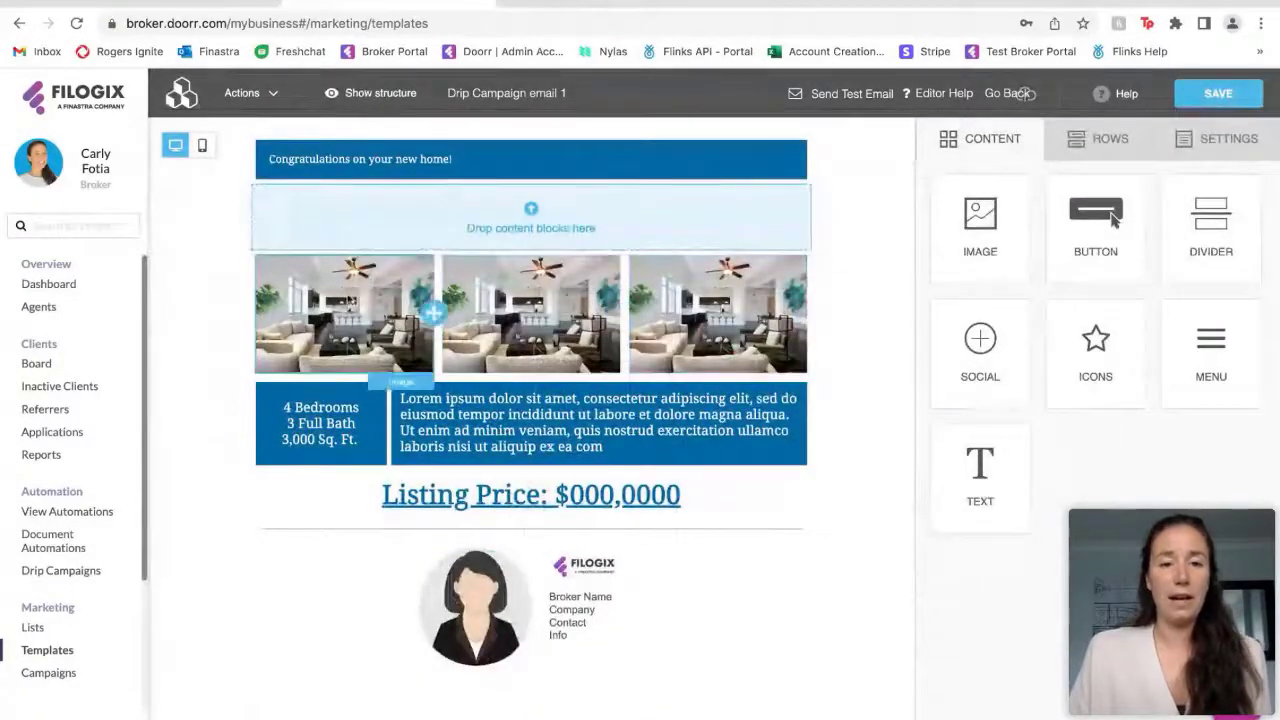
click(452, 414)
Add an Image block with 'Your Logo.png' to the header, plus a Button block beneath it
drag(464, 398, 613, 444)
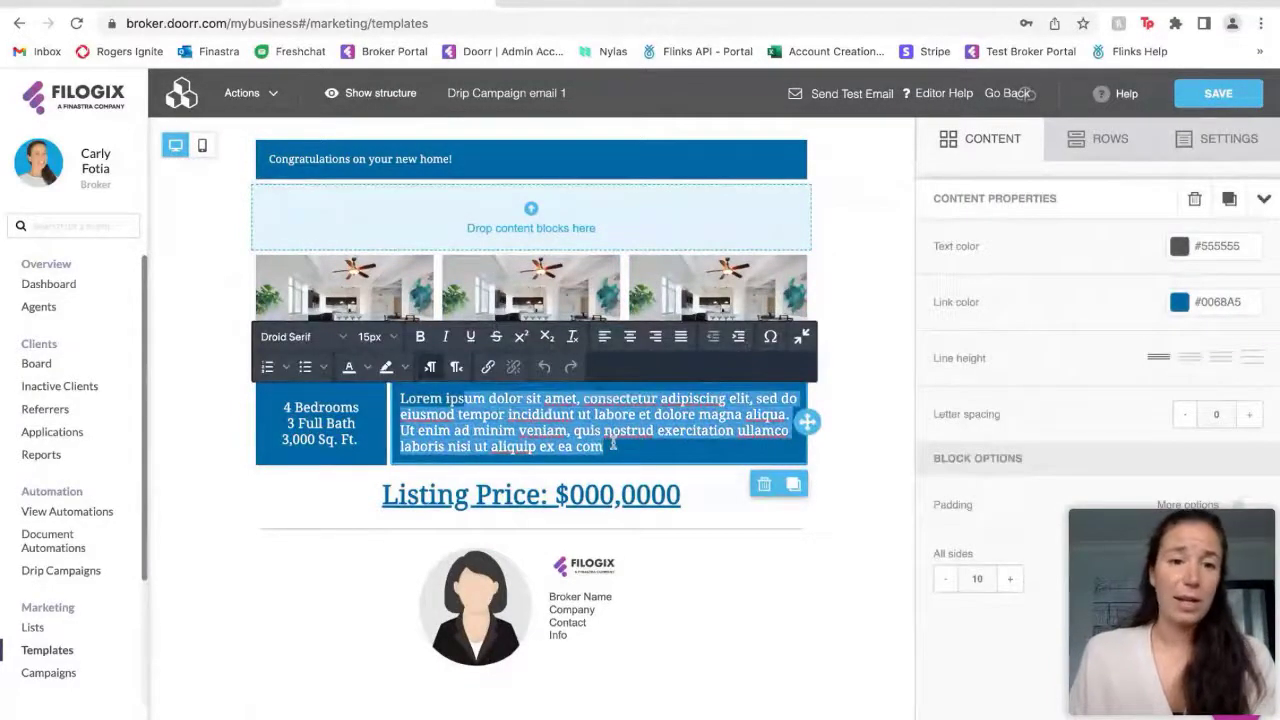
click(432, 400)
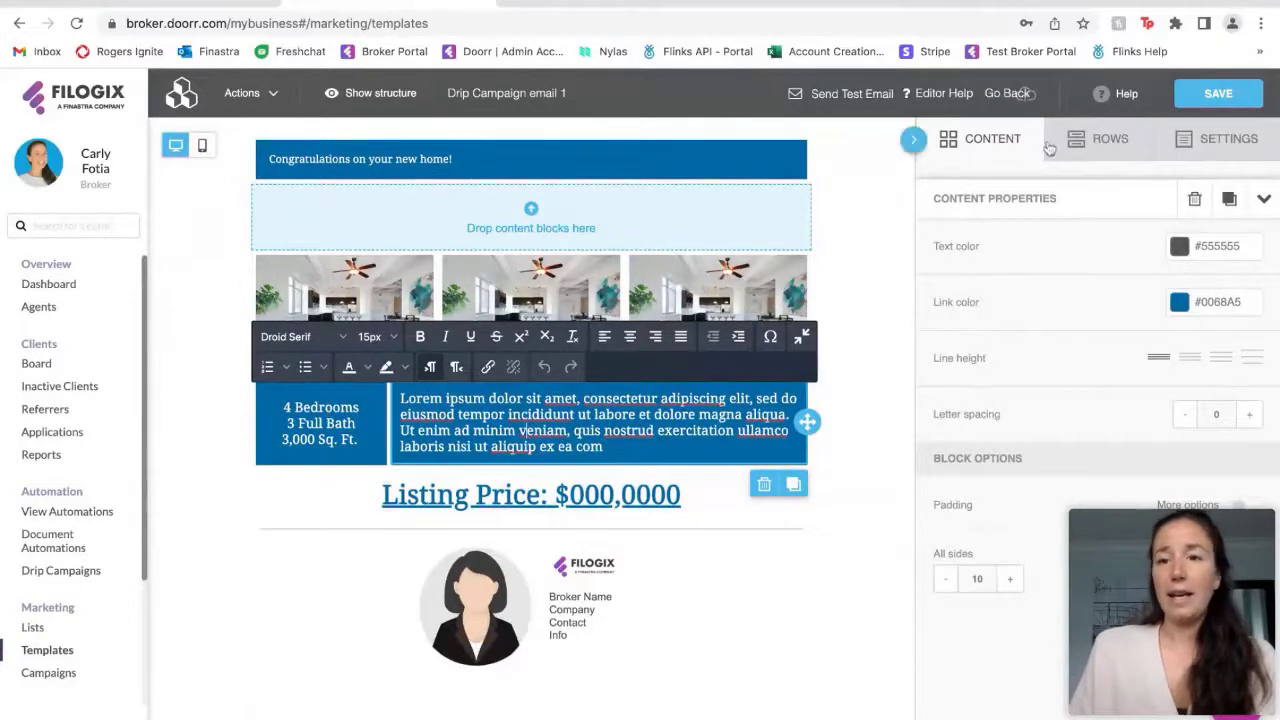
click(1000, 142)
drag(980, 222, 584, 185)
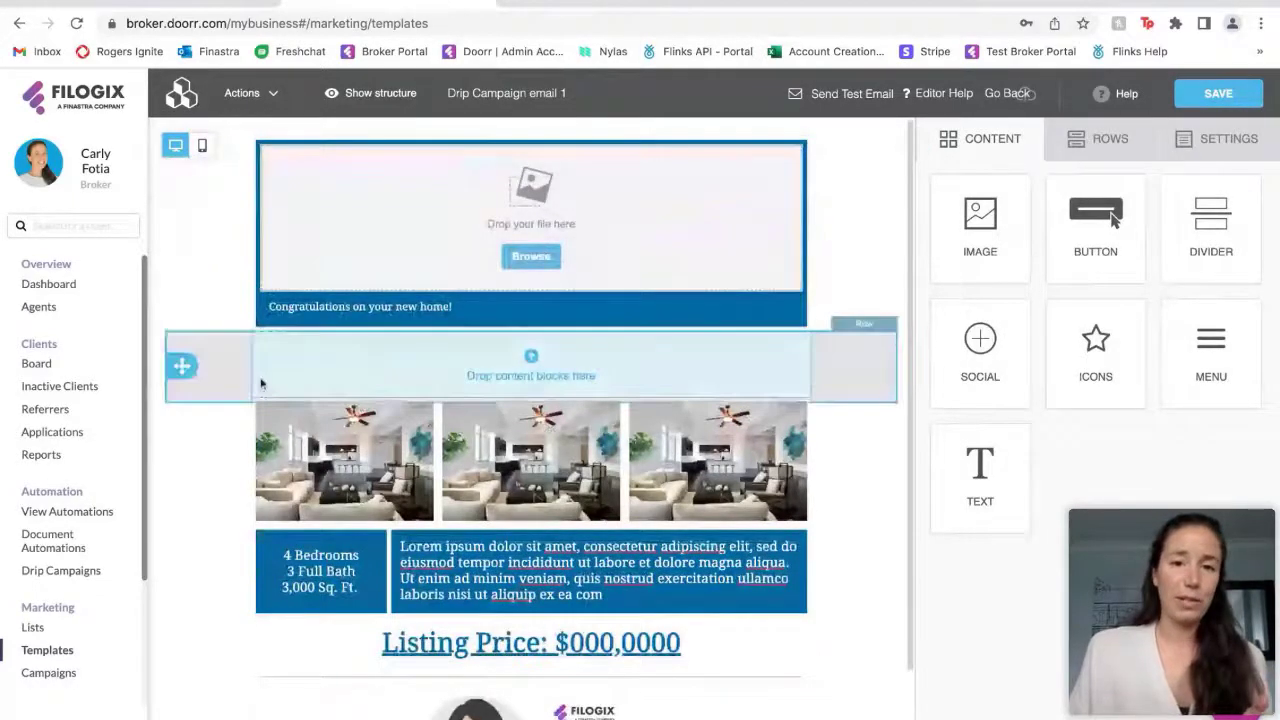
click(531, 256)
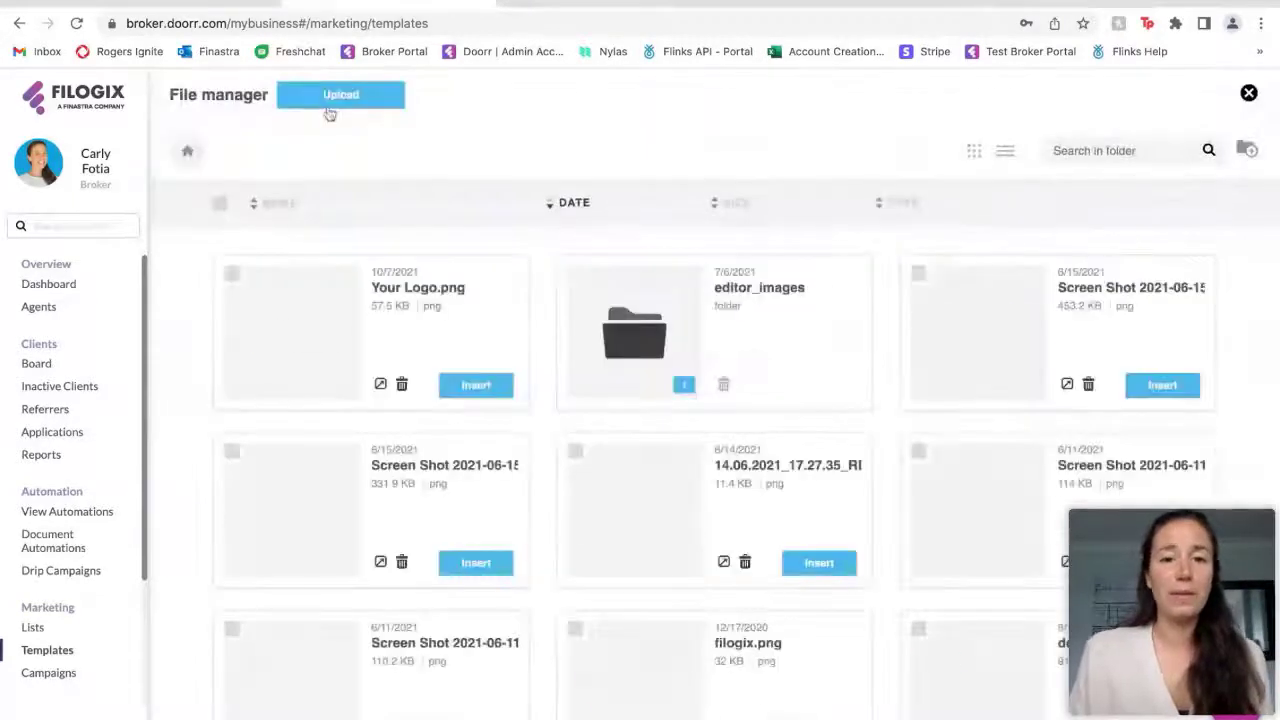
click(491, 392)
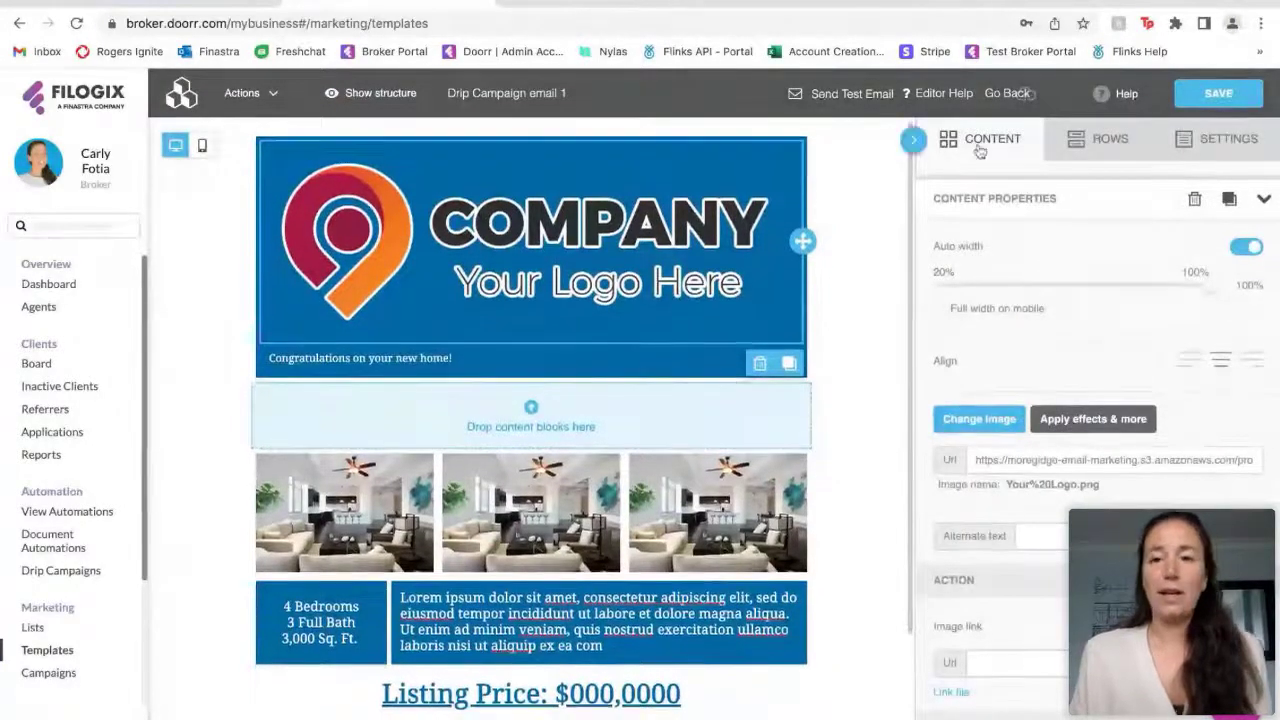
click(985, 138)
drag(1100, 237, 533, 418)
Label the new button 'Apply Now!'
double_click(531, 410)
text(Apply Now!)
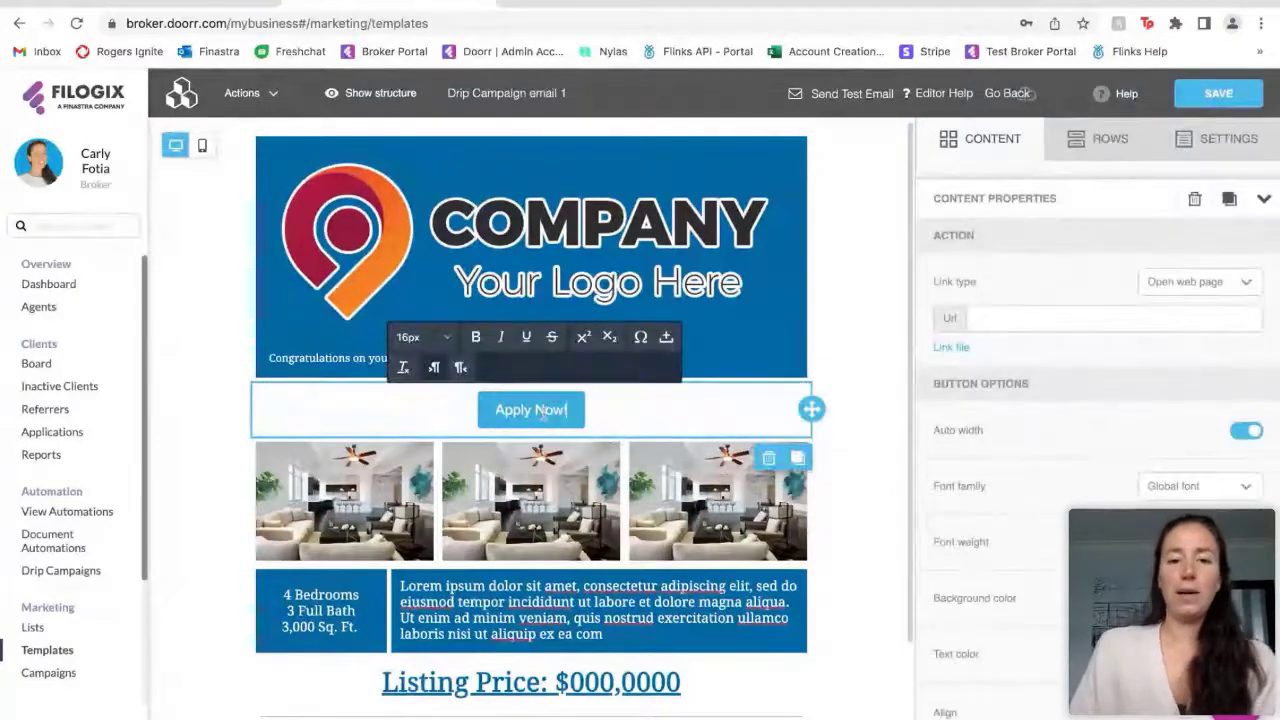
click(861, 356)
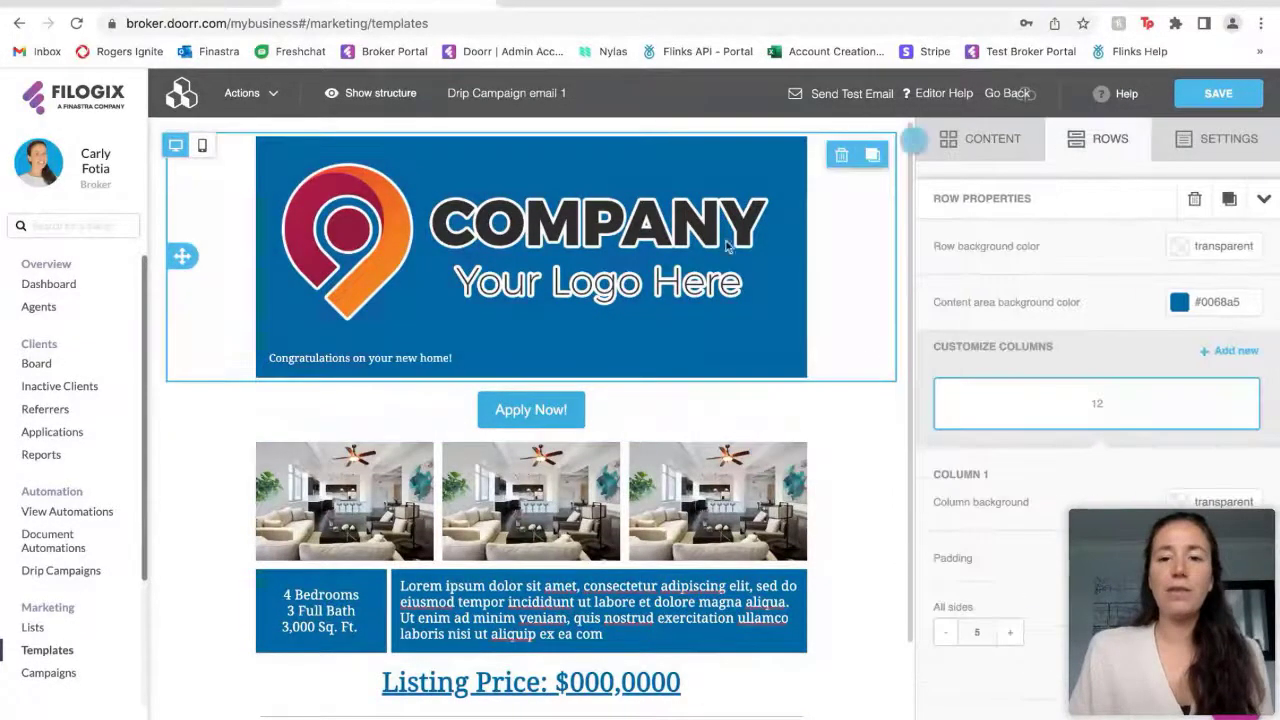
Paste the broker's name over the signature's Broker Name placeholder
scroll(700, 660, down, 3)
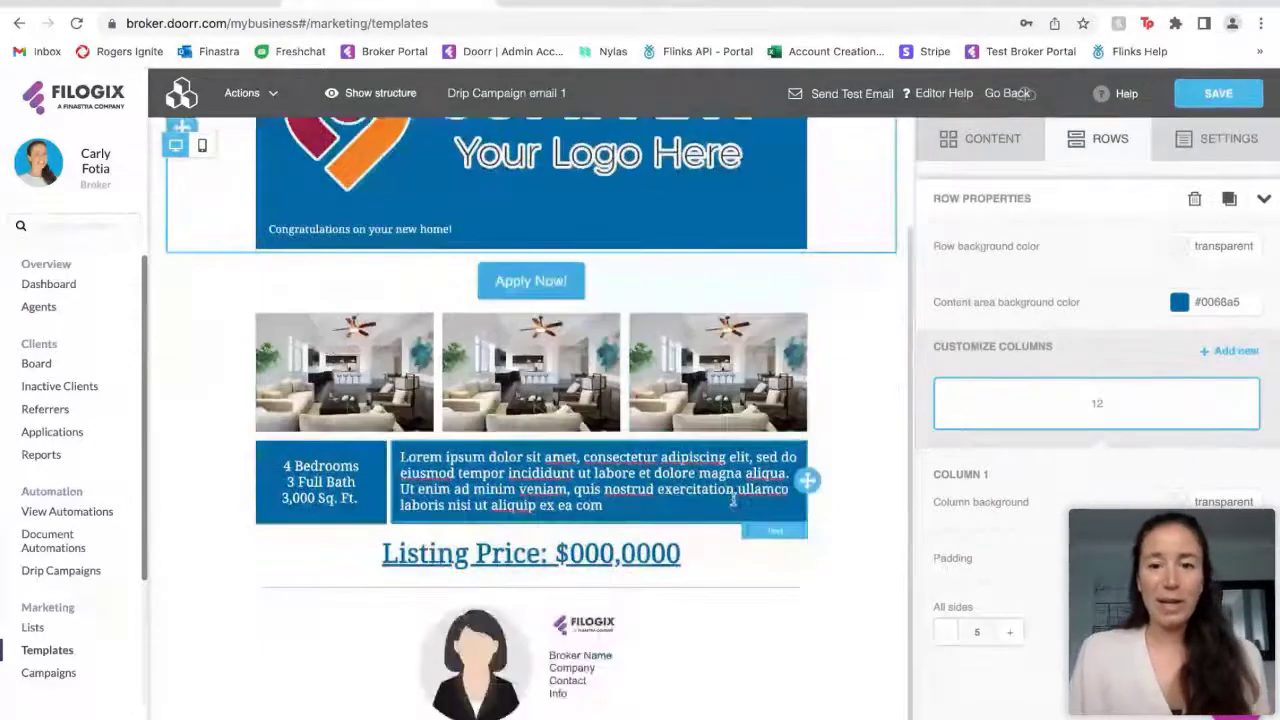
scroll(592, 642, up, 1)
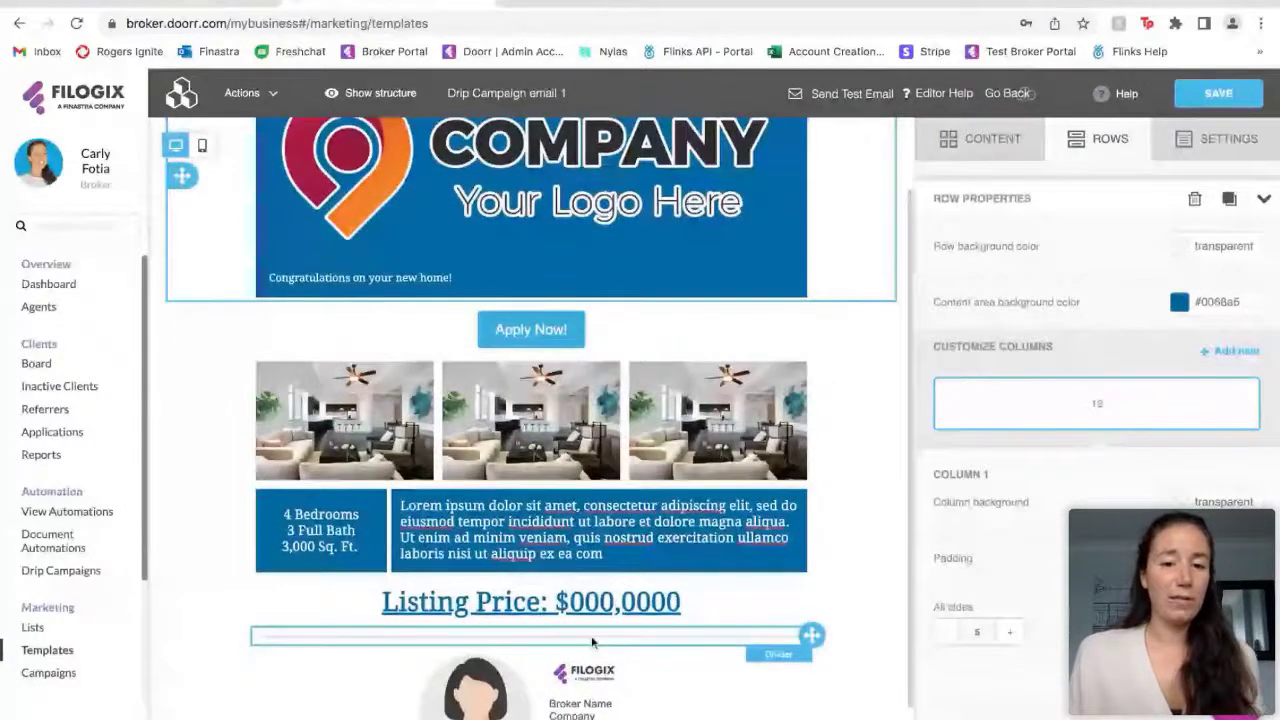
scroll(592, 642, down, 1)
click(753, 652)
text(Carly Fotia)
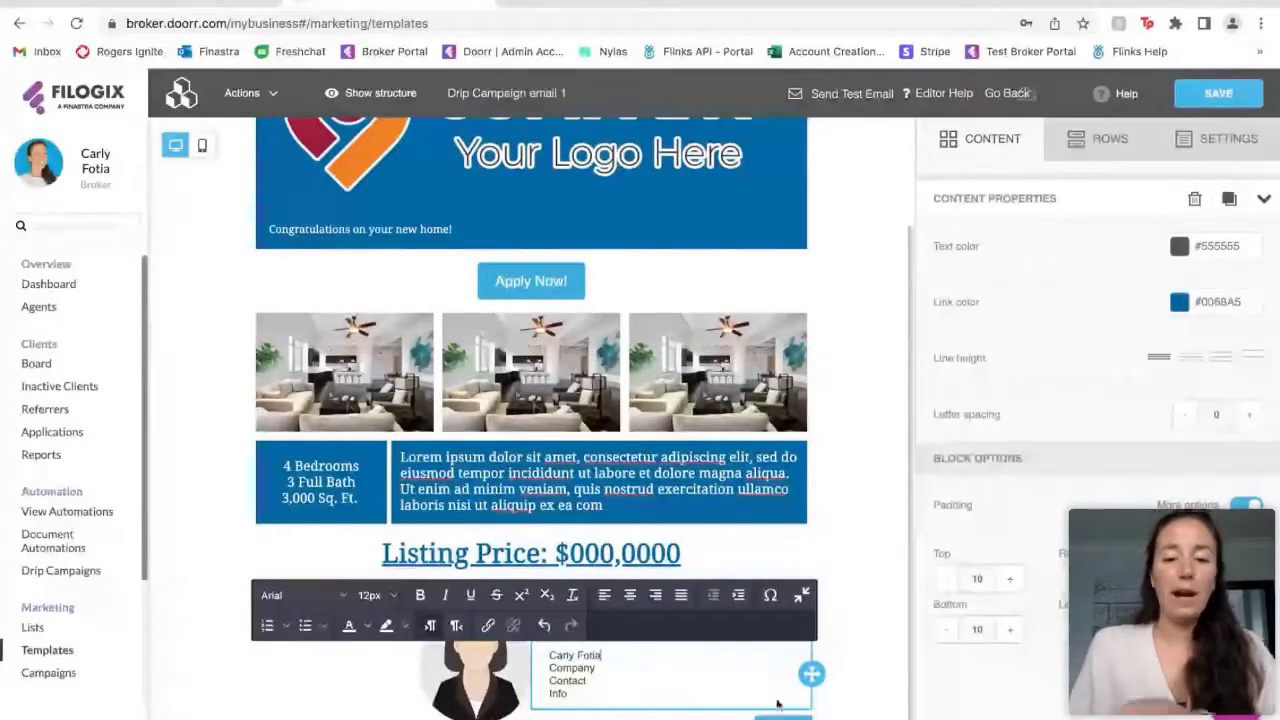
click(861, 514)
scroll(823, 681, up, 3)
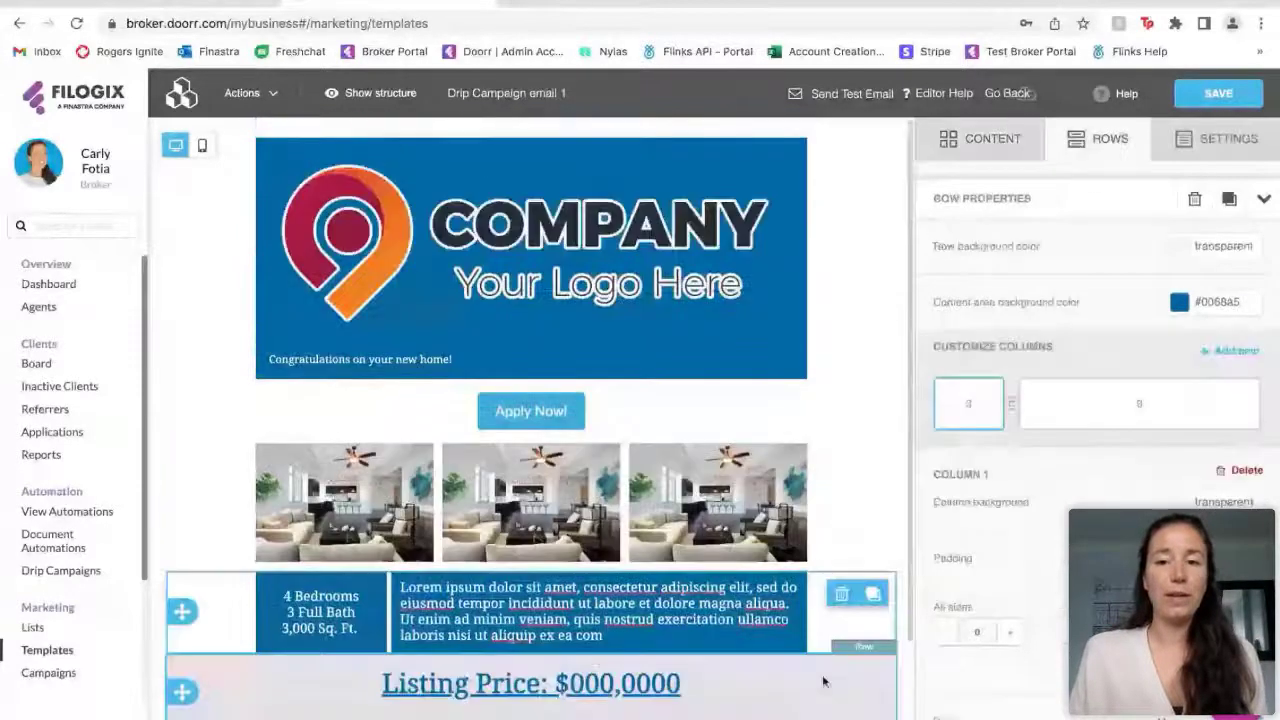
scroll(823, 681, down, 3)
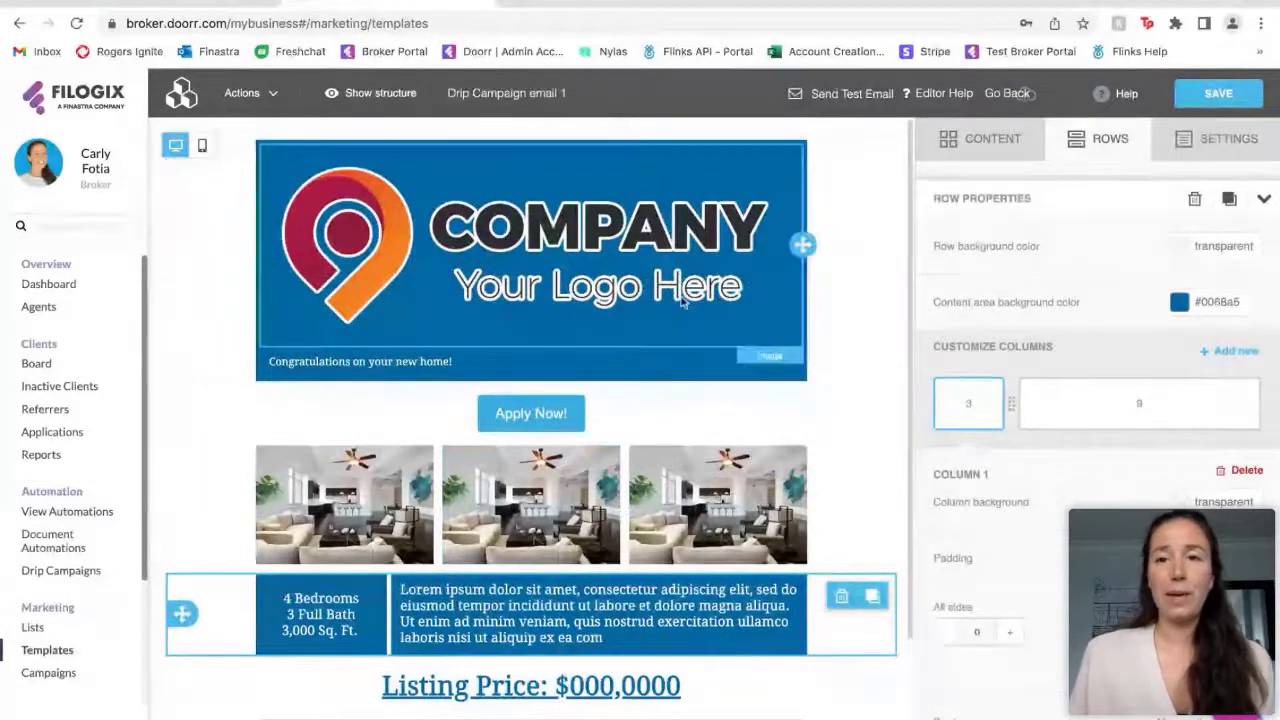
Return to Templates, then open Drip Campaigns listing Post Funding and Test drip campaign
click(1000, 94)
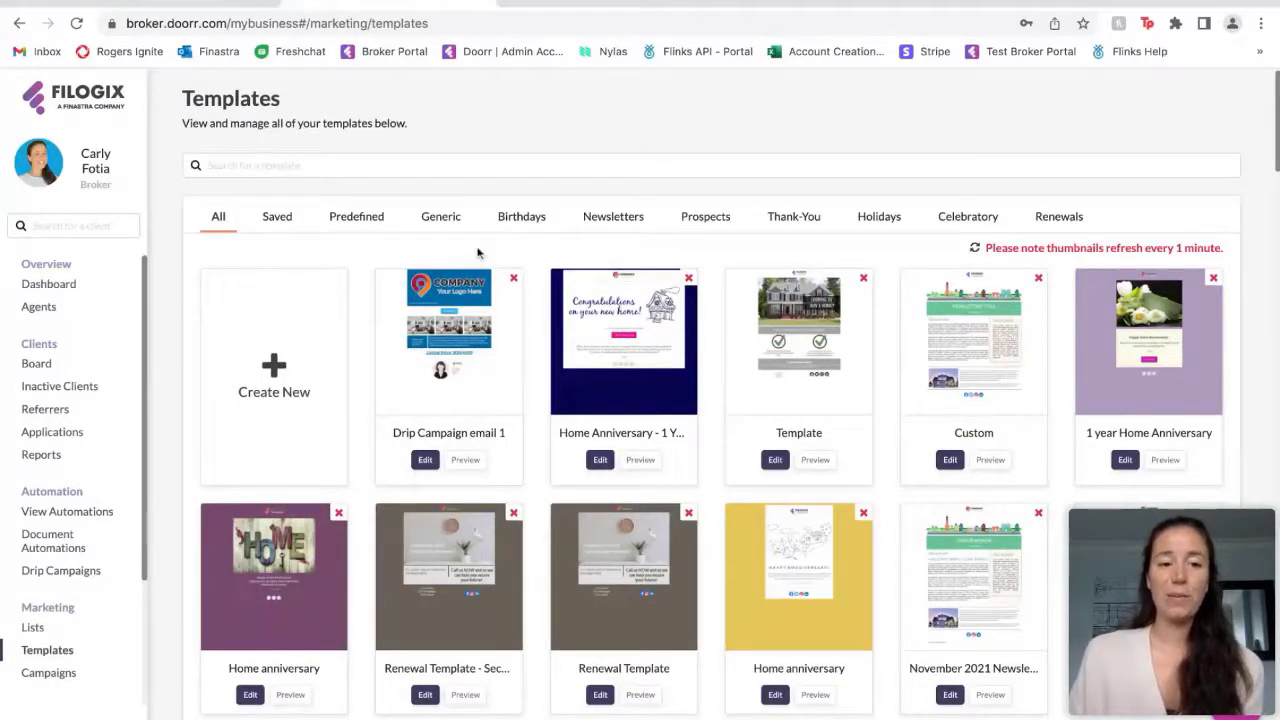
click(46, 572)
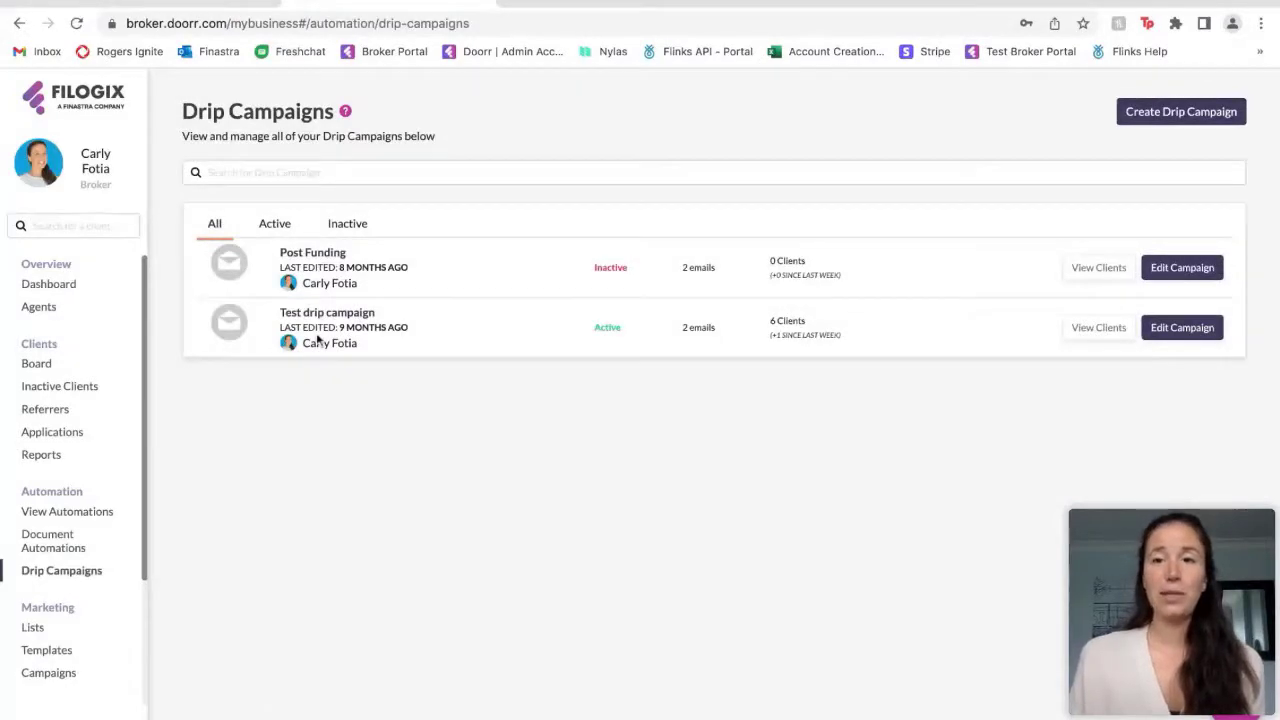
Create a new drip campaign named 'Post Funding Drip Campaign'
click(1135, 112)
click(510, 416)
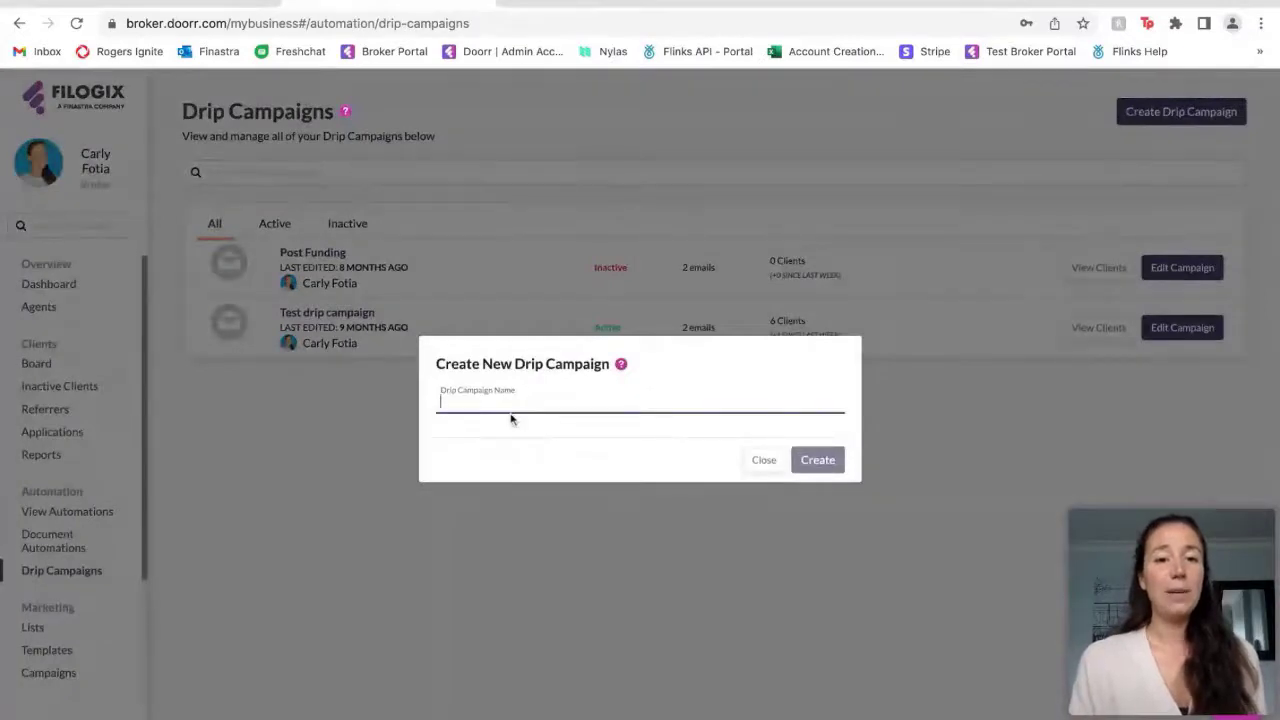
text(Post Fin)
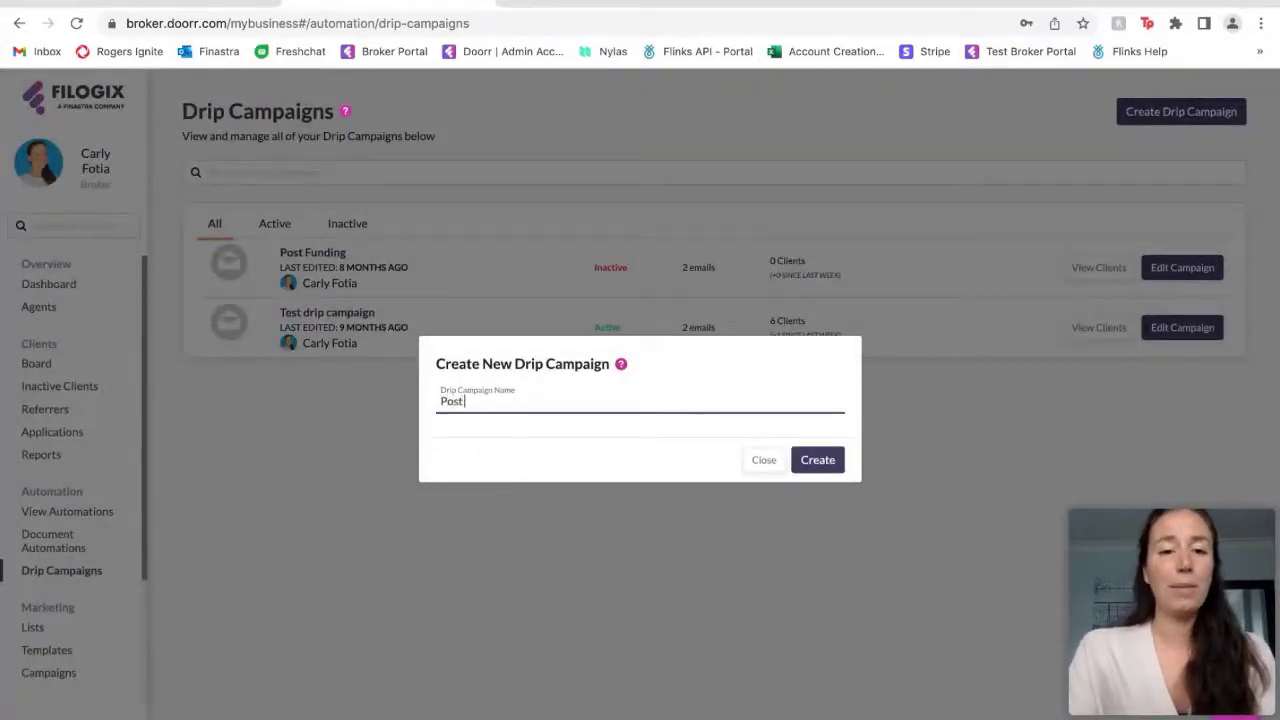
key(BackSpace)
key(BackSpace)
text(unding)
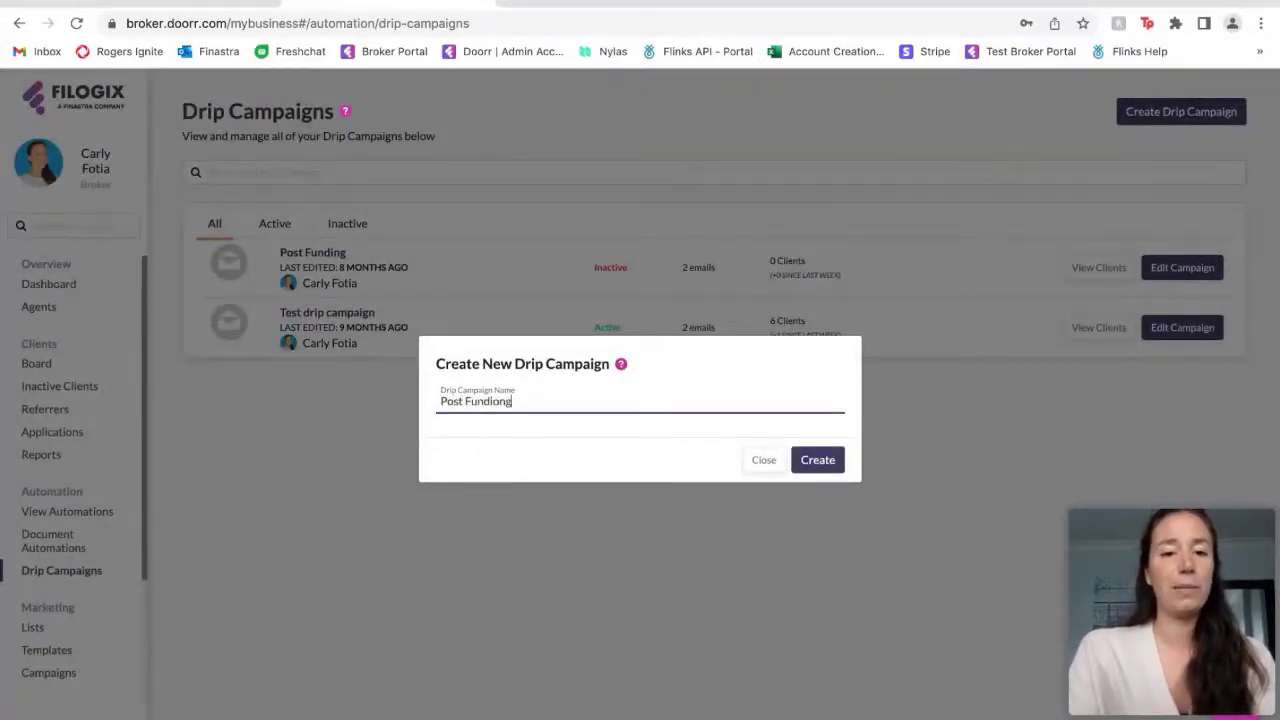
key(BackSpace)
text(g Drip Campaign)
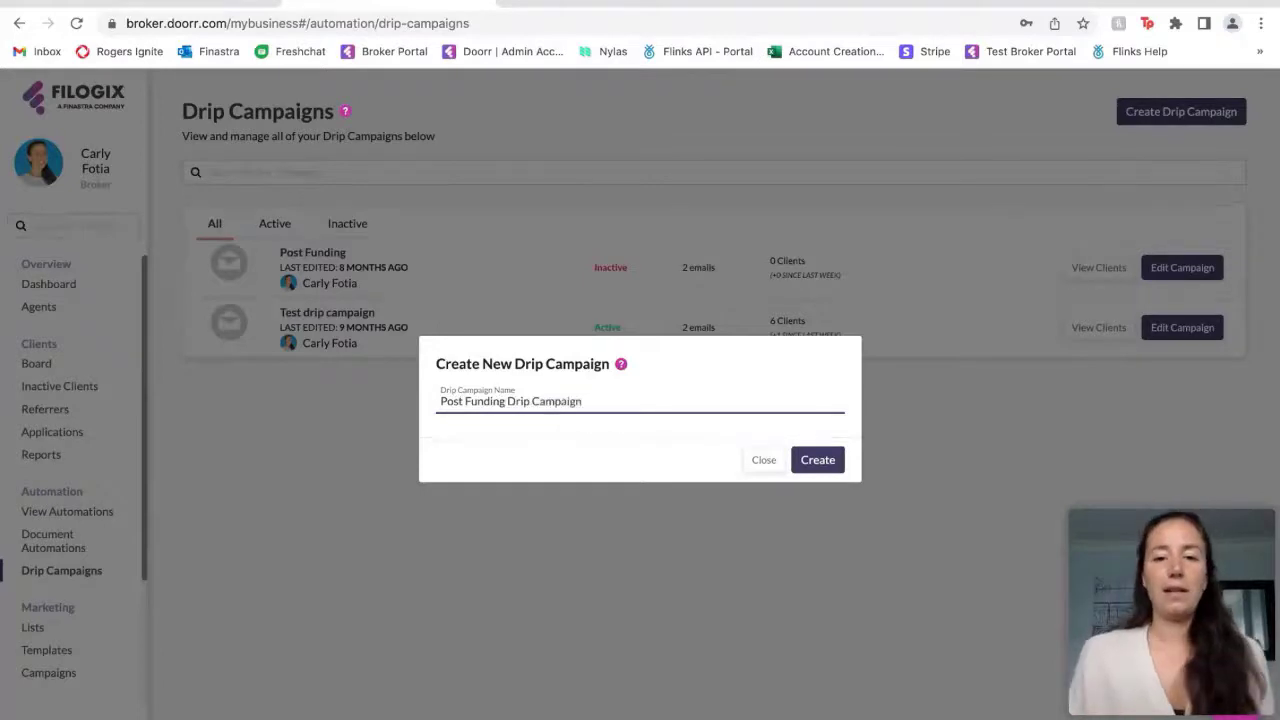
click(820, 460)
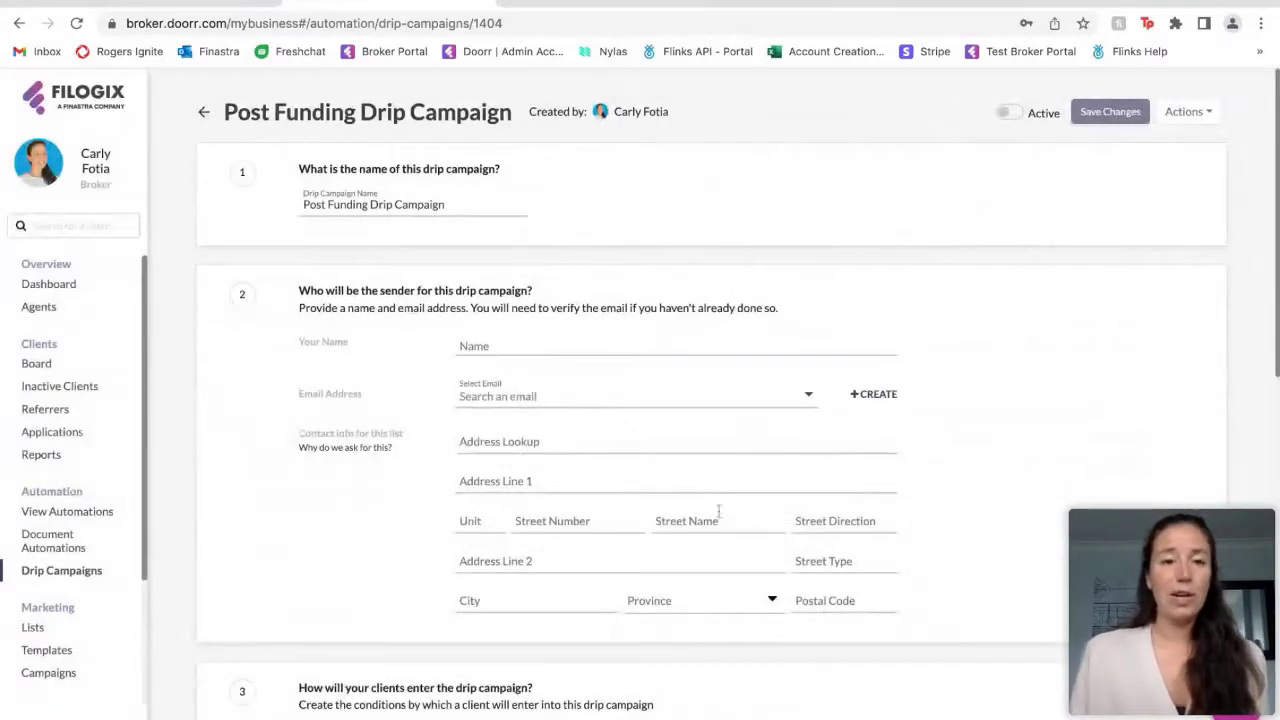
Enter the sender's name and choose the verified work e-mail as the campaign sender
click(460, 345)
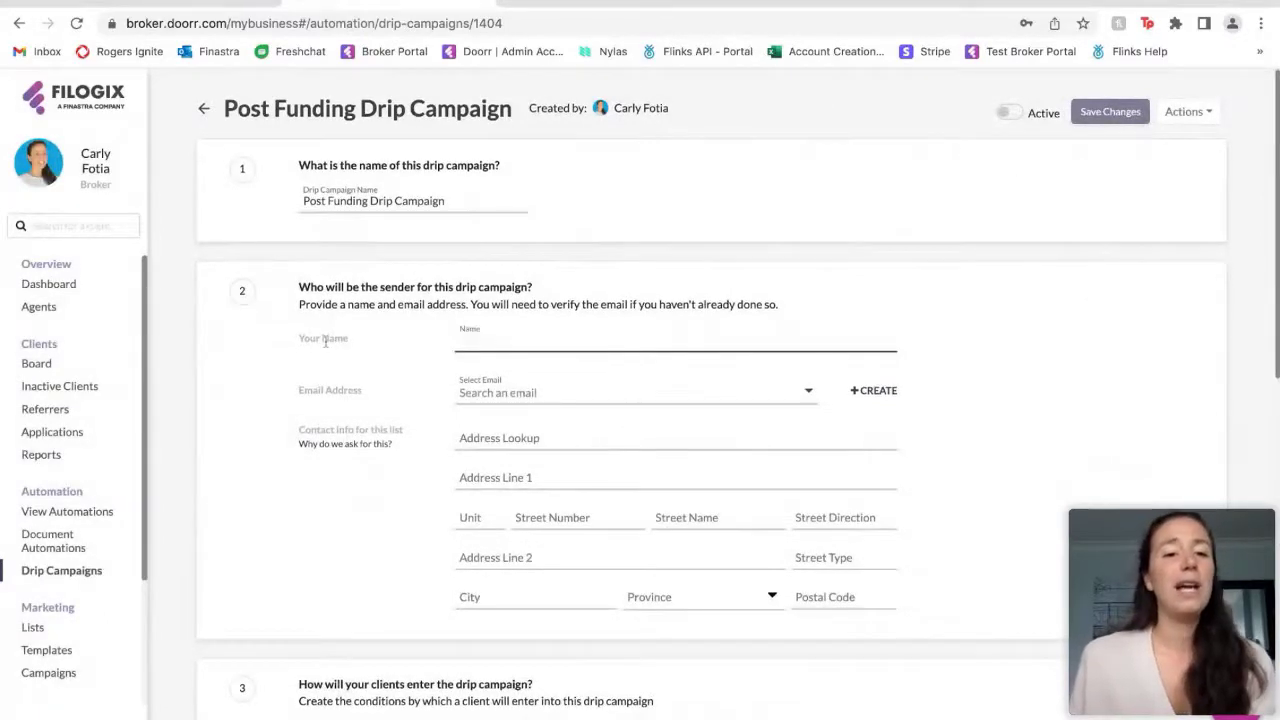
text(Ca)
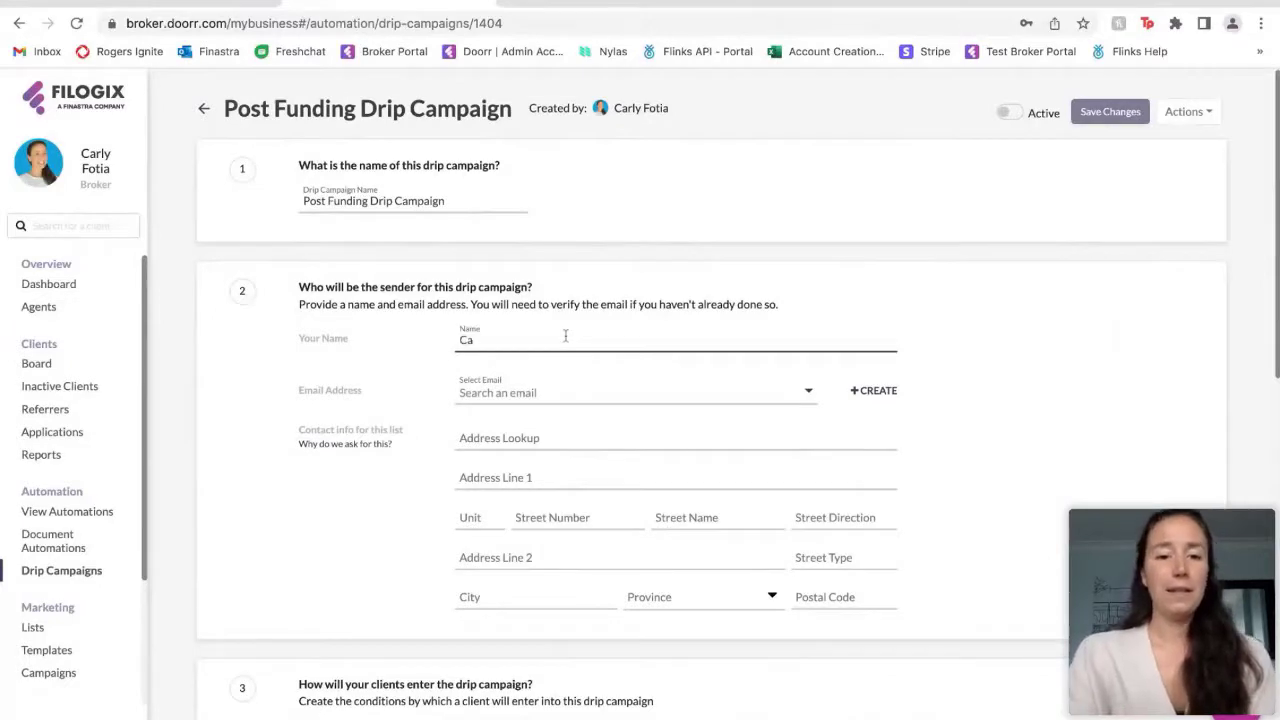
text(rly Fotai)
key(BackSpace)
key(BackSpace)
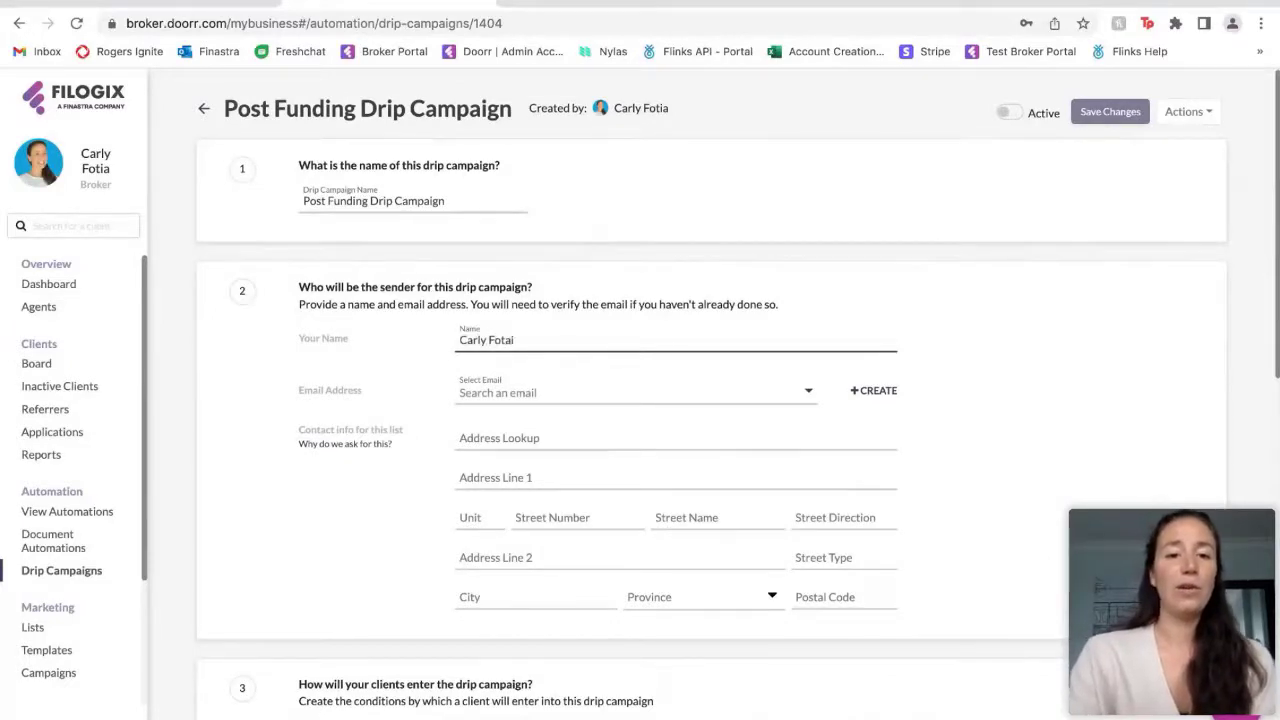
text(ia)
click(519, 387)
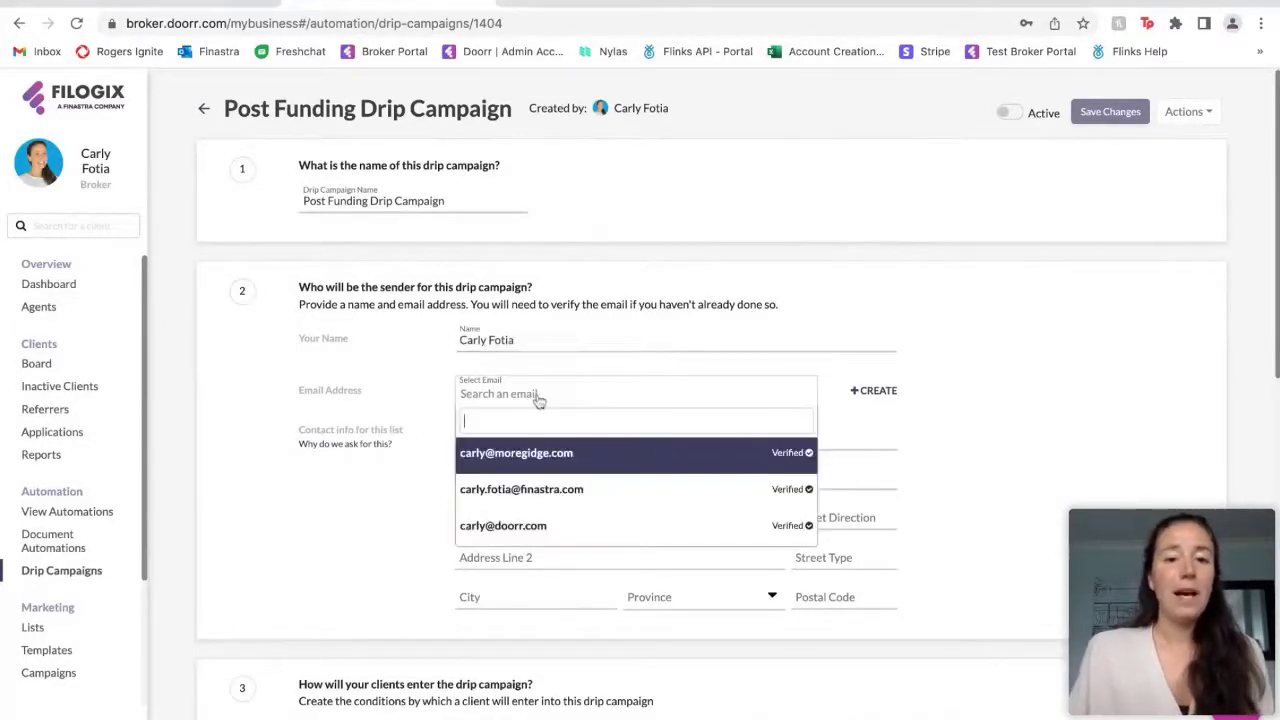
click(1030, 402)
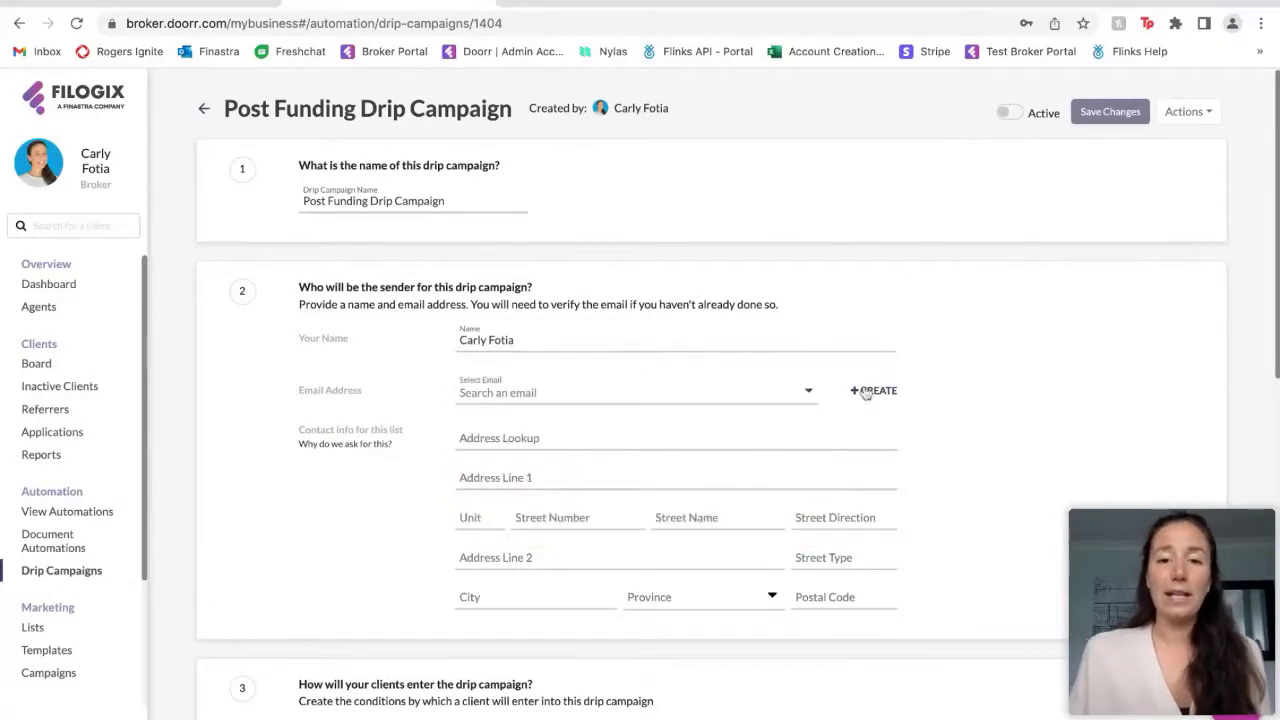
click(562, 395)
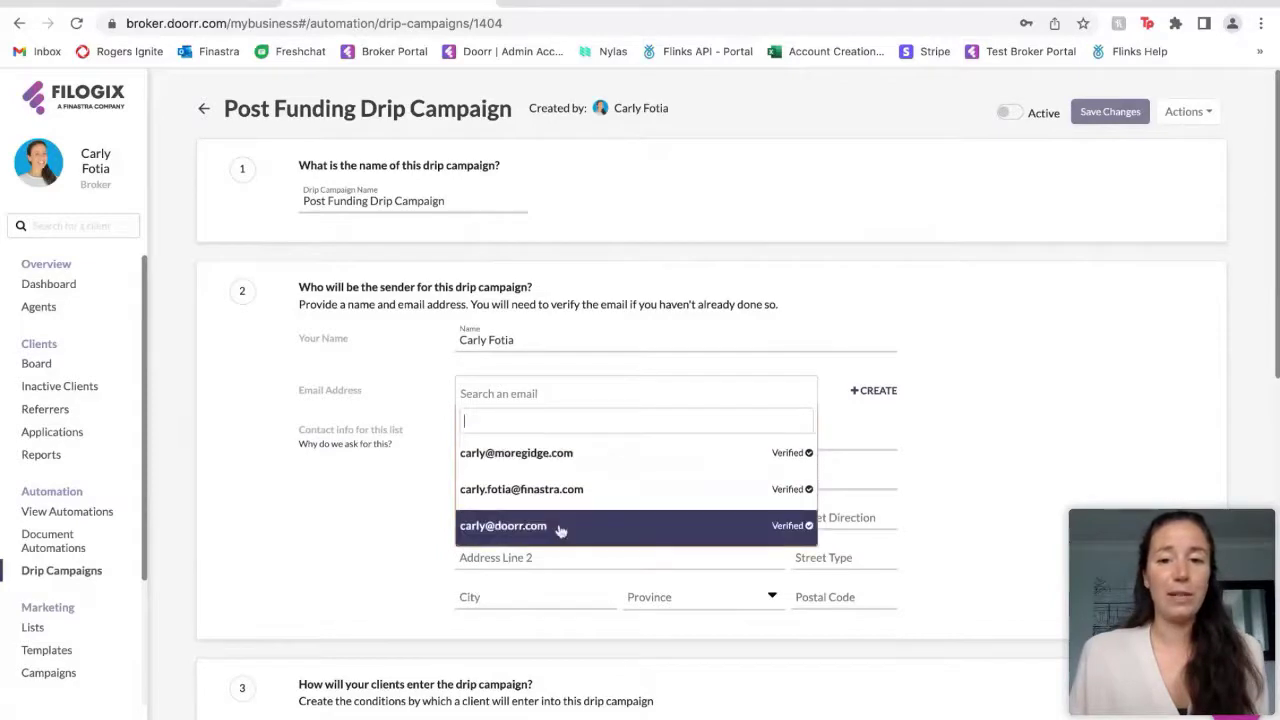
click(522, 490)
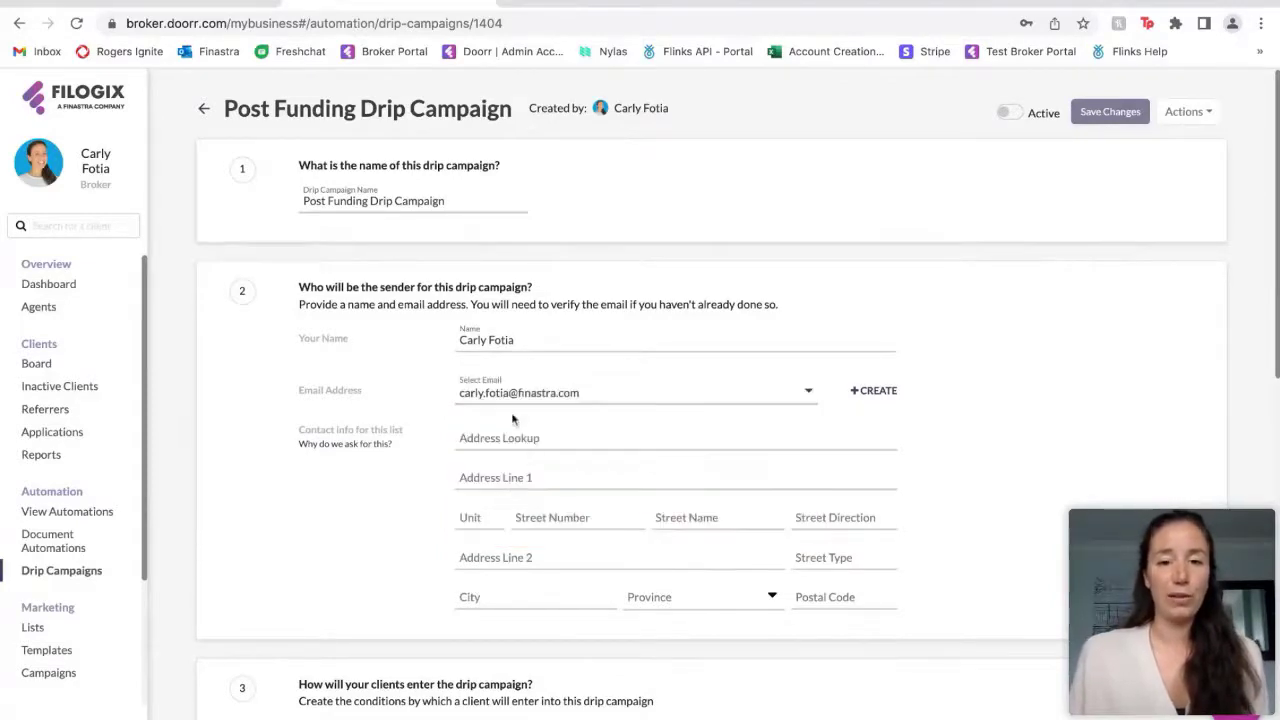
Fill the sender's mailing address from the matching Address Lookup suggestion
scroll(1075, 420, down, 1)
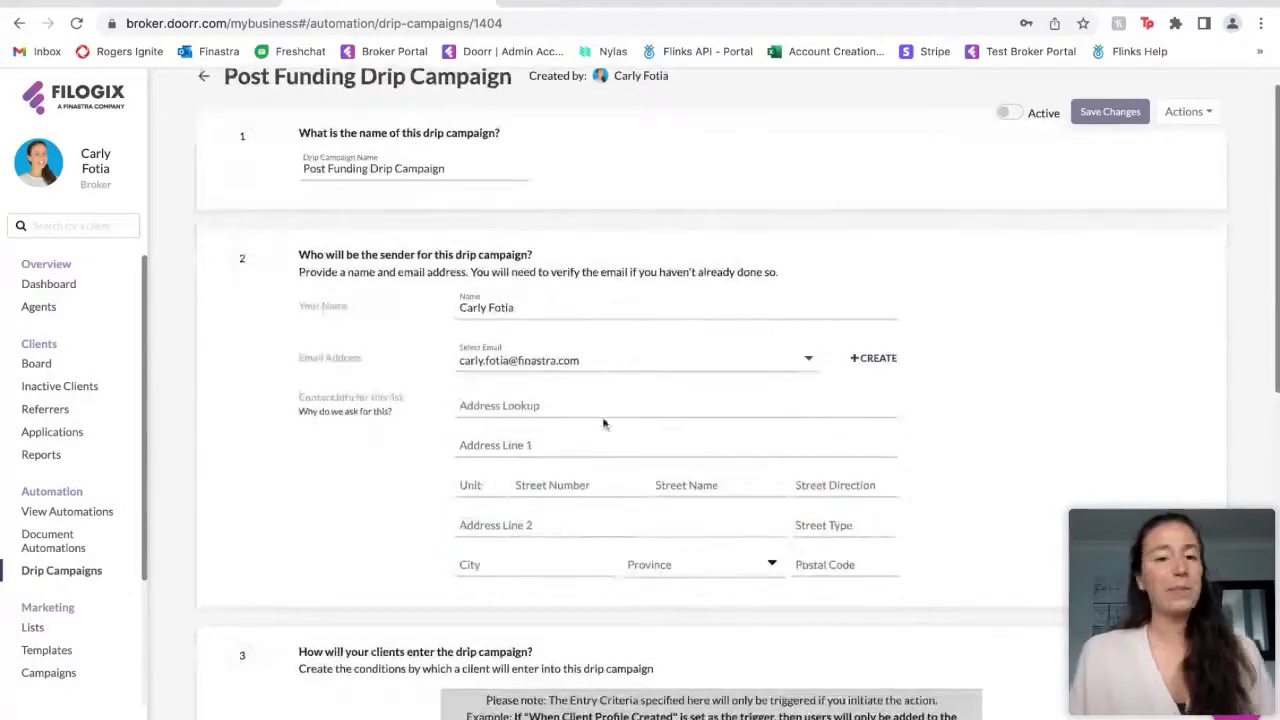
click(579, 398)
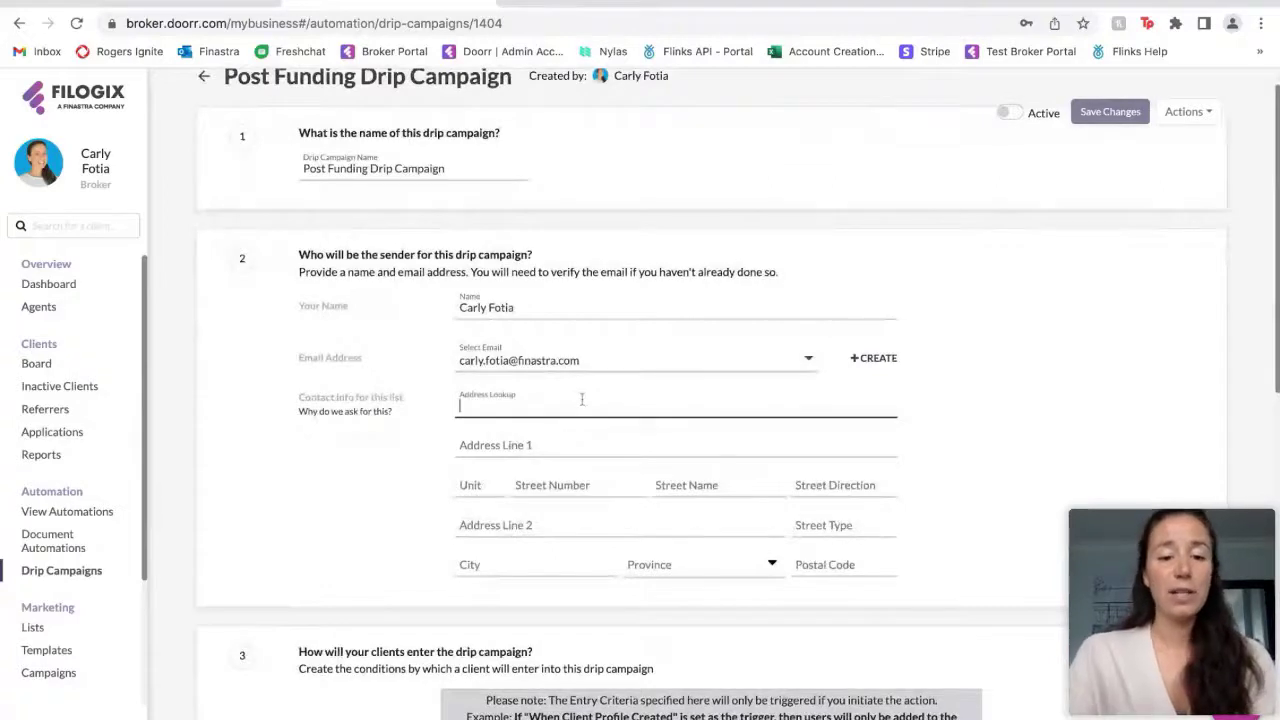
text(5995)
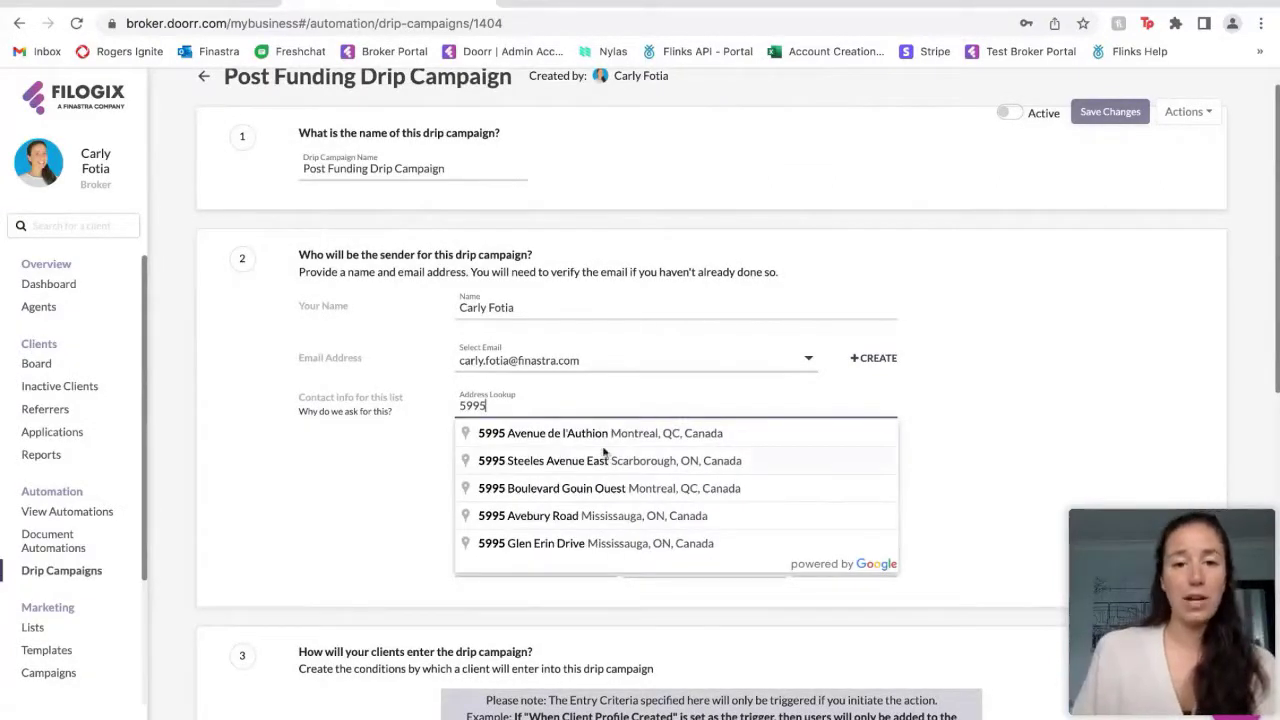
click(608, 463)
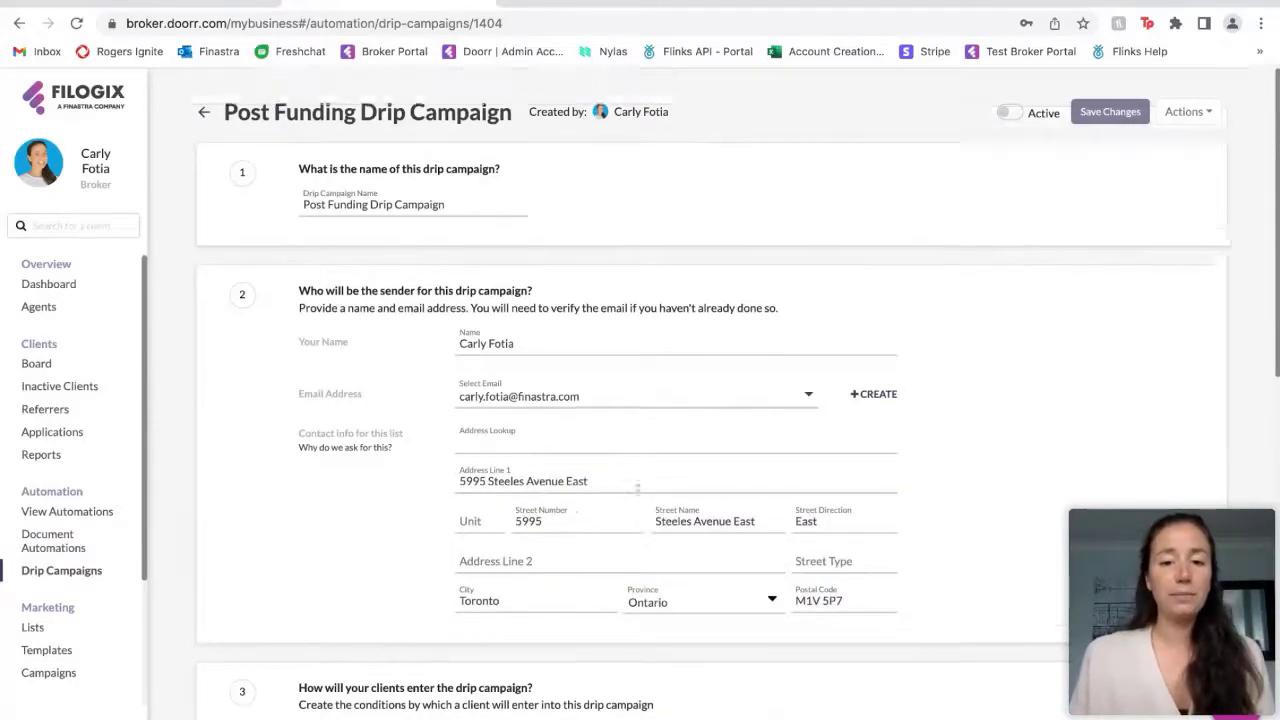
scroll(414, 478, down, 2)
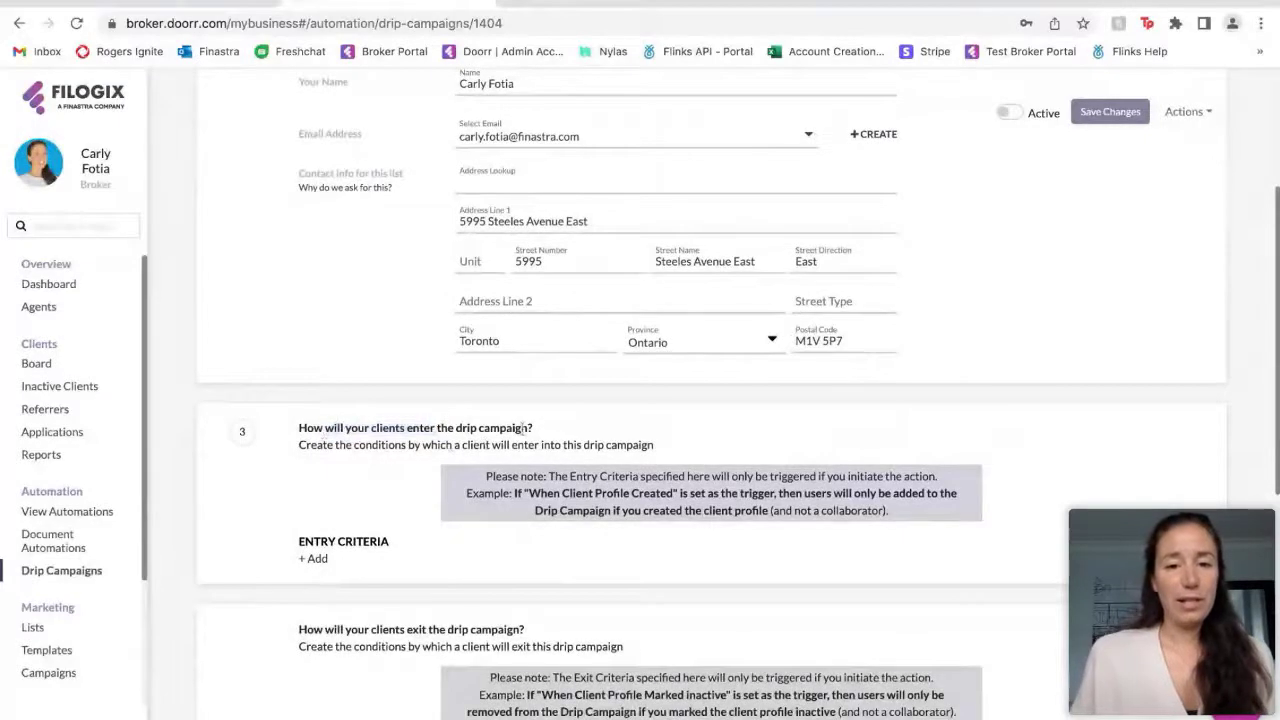
drag(298, 444, 452, 444)
click(445, 444)
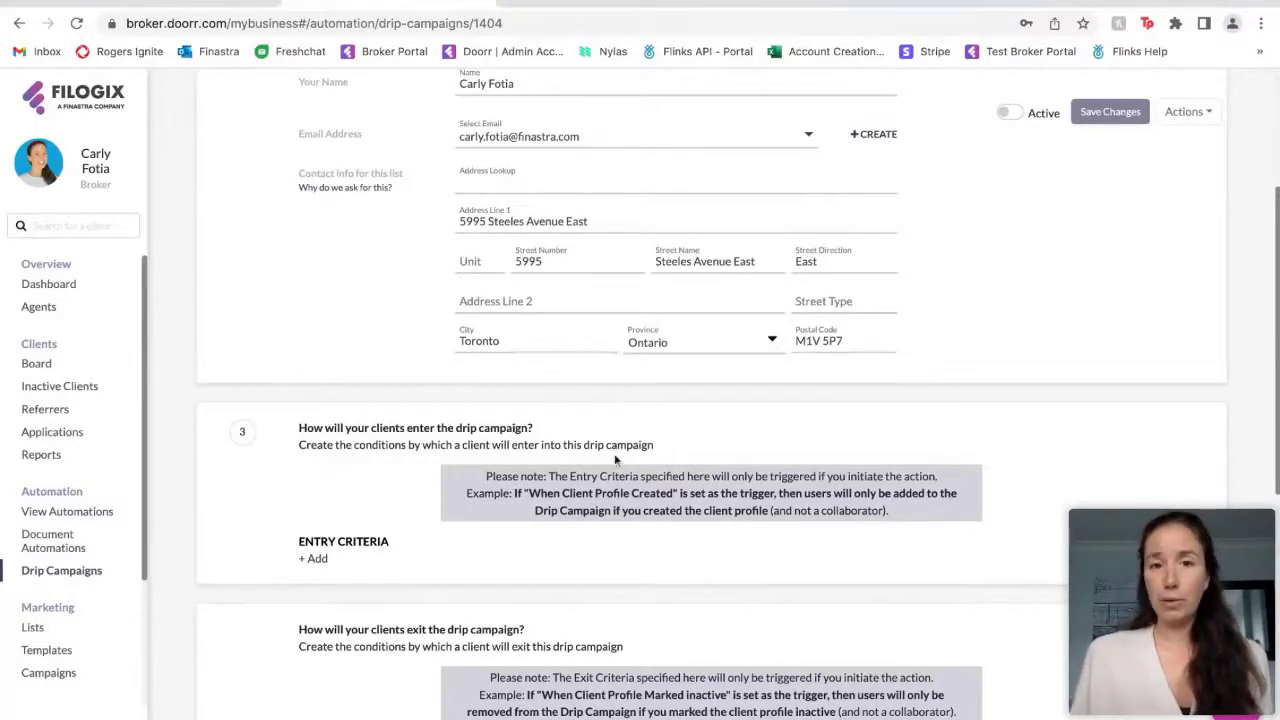
Put the cursor in the campaign name field for editing
scroll(749, 366, up, 3)
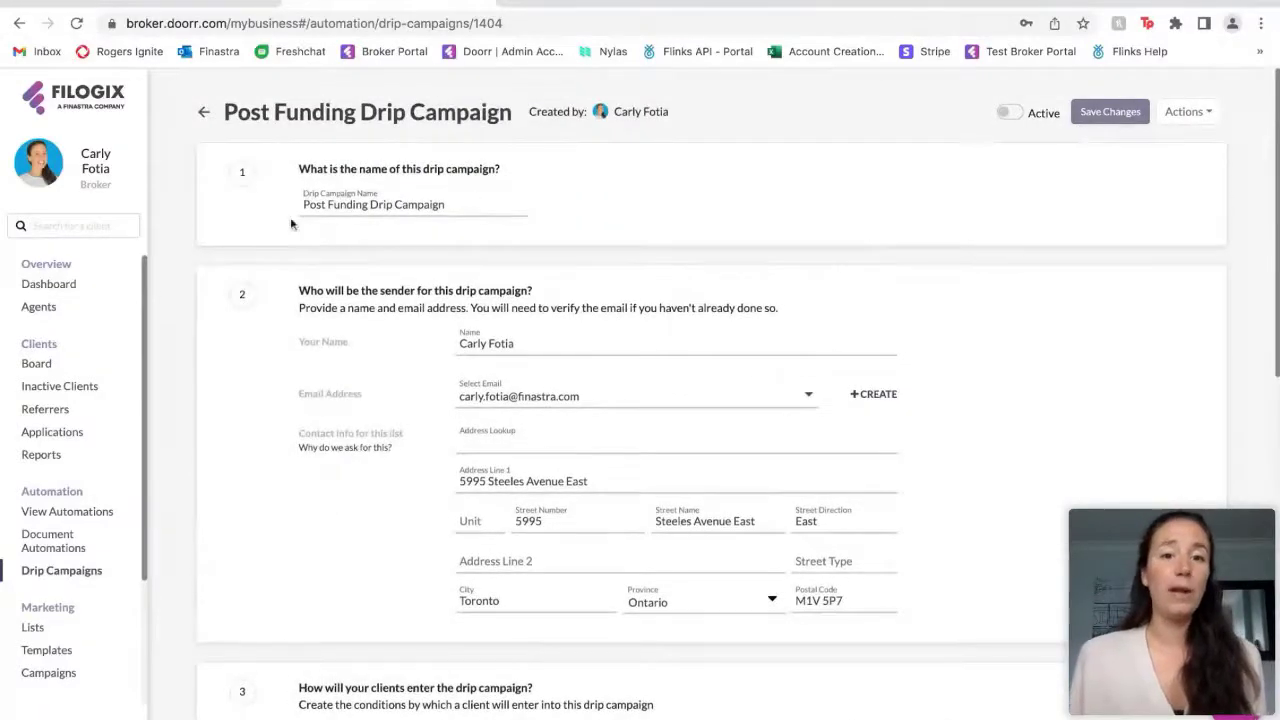
drag(325, 204, 414, 204)
click(411, 204)
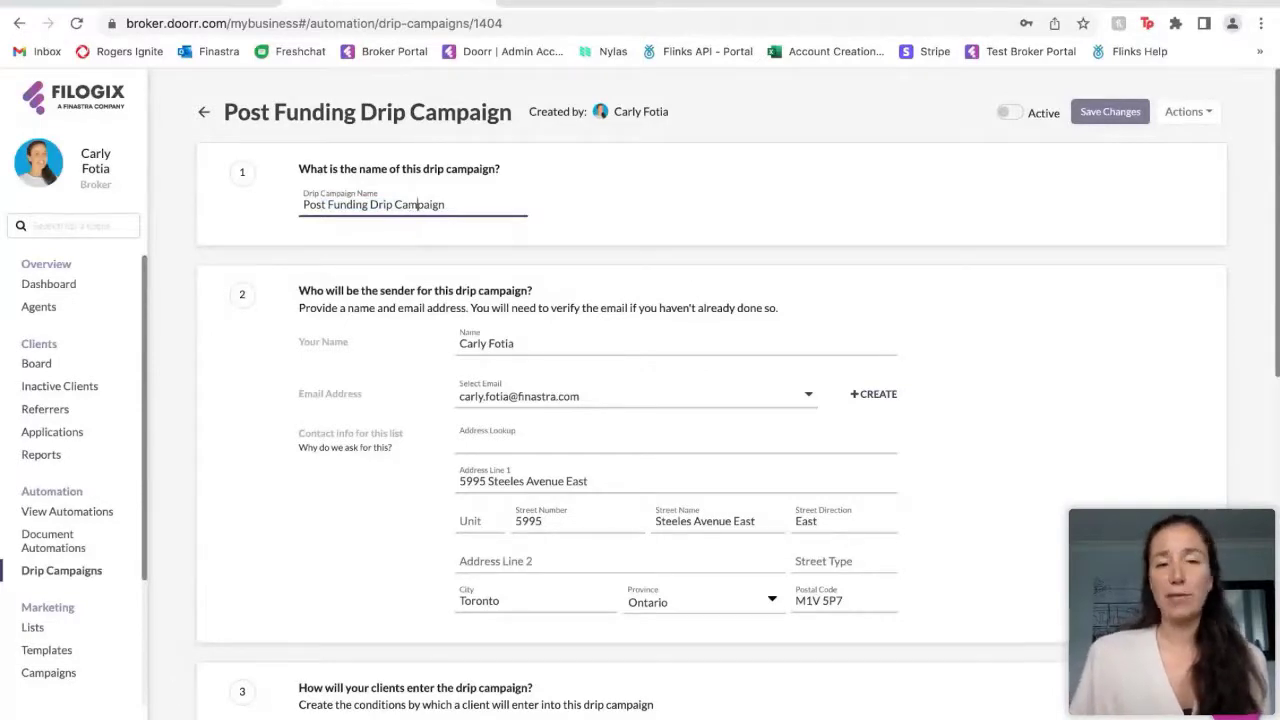
scroll(655, 289, down, 5)
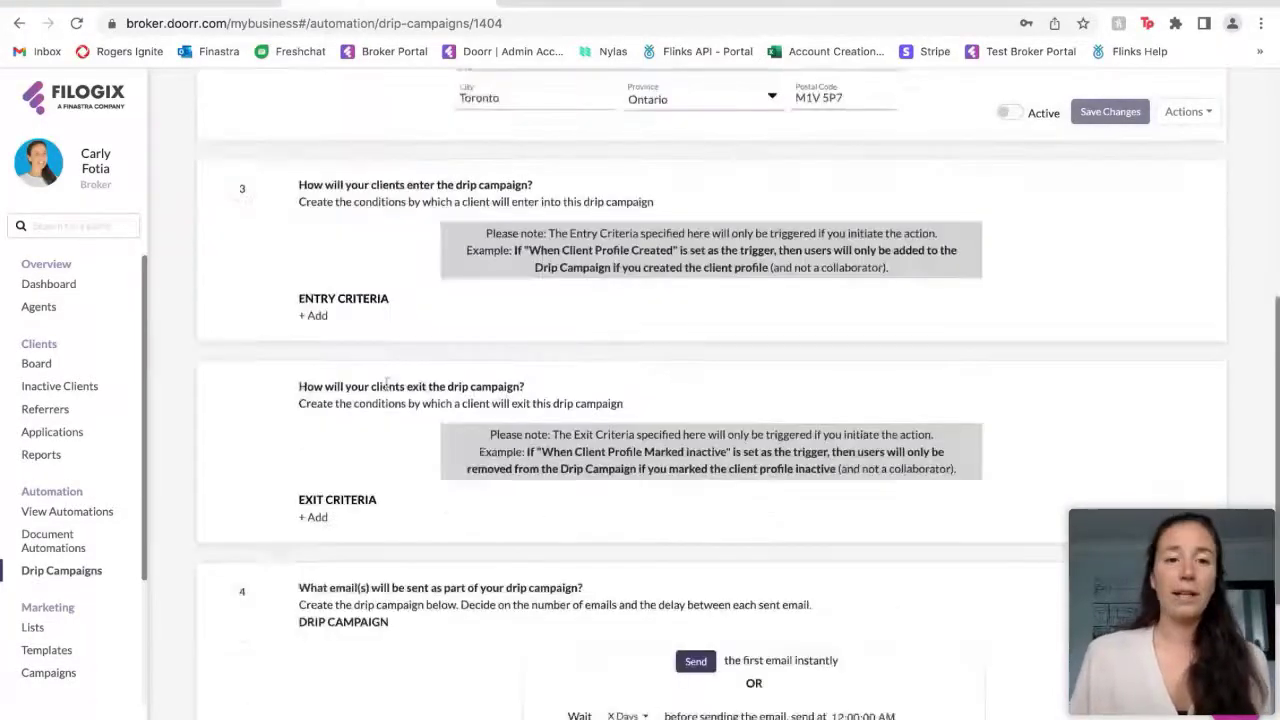
Add an entry rule: Client Profile Status Changed on the Client Board to Closing Completed
click(313, 315)
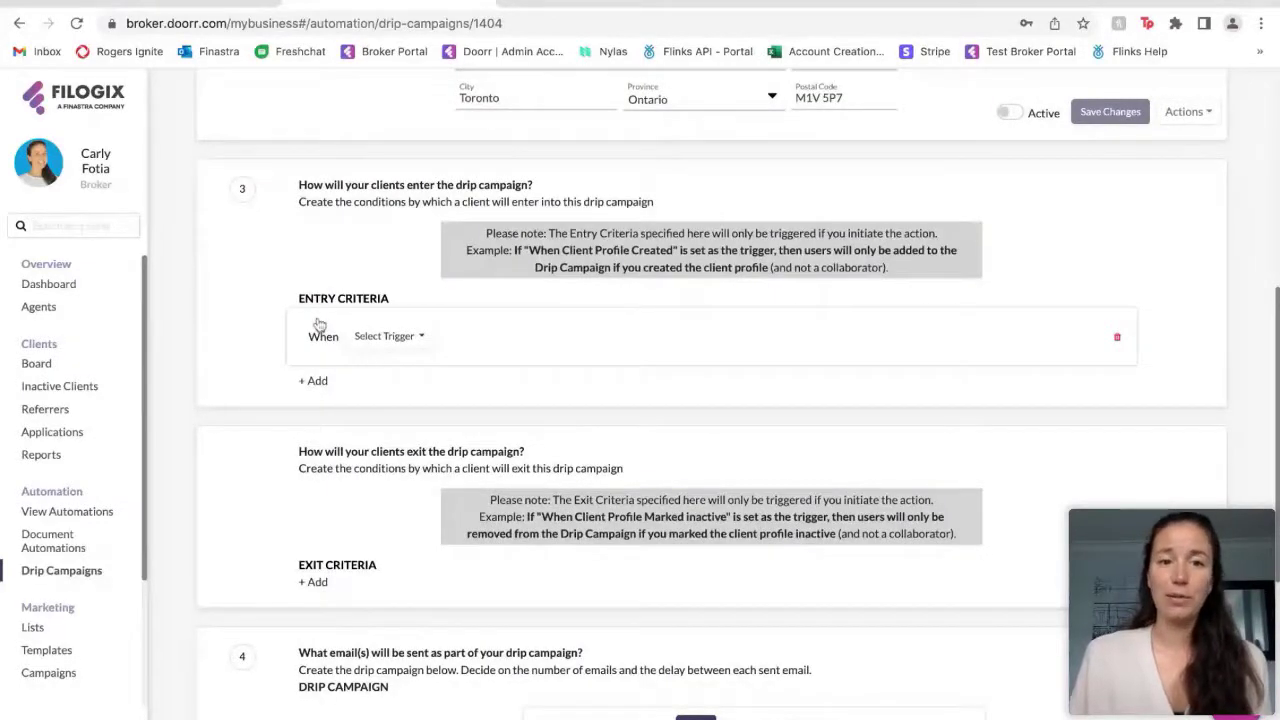
click(418, 342)
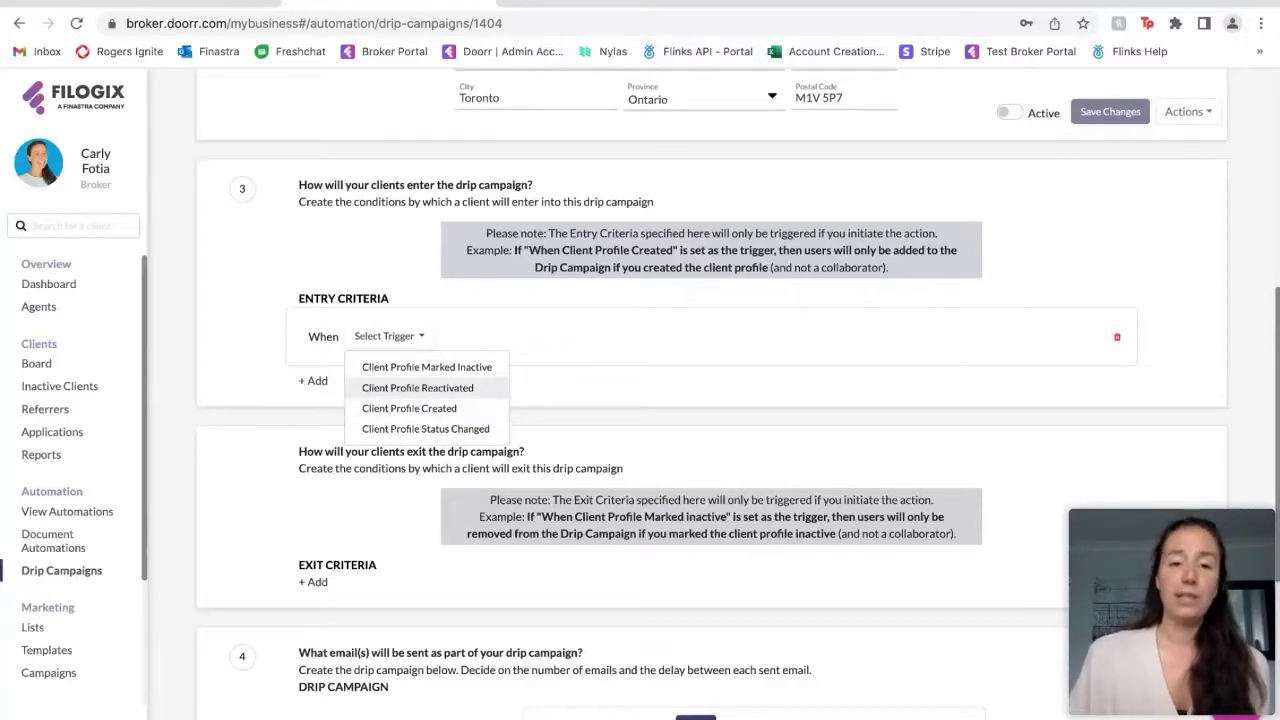
click(428, 428)
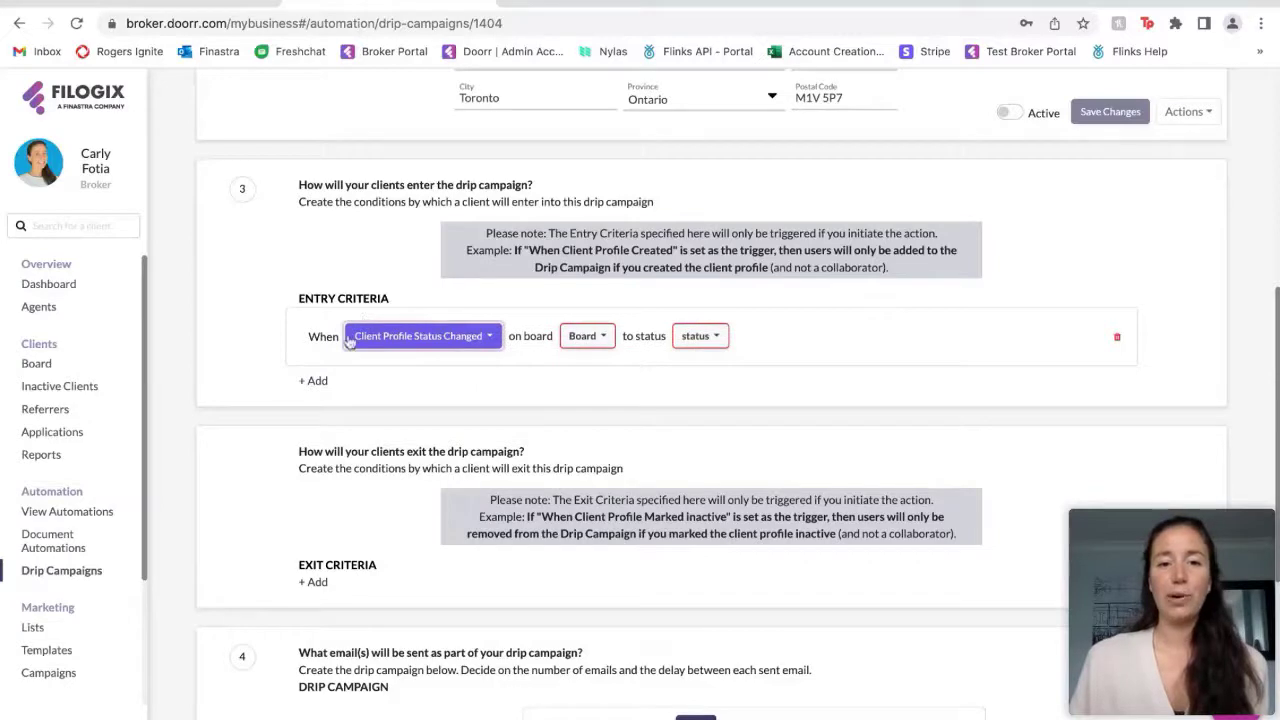
click(584, 338)
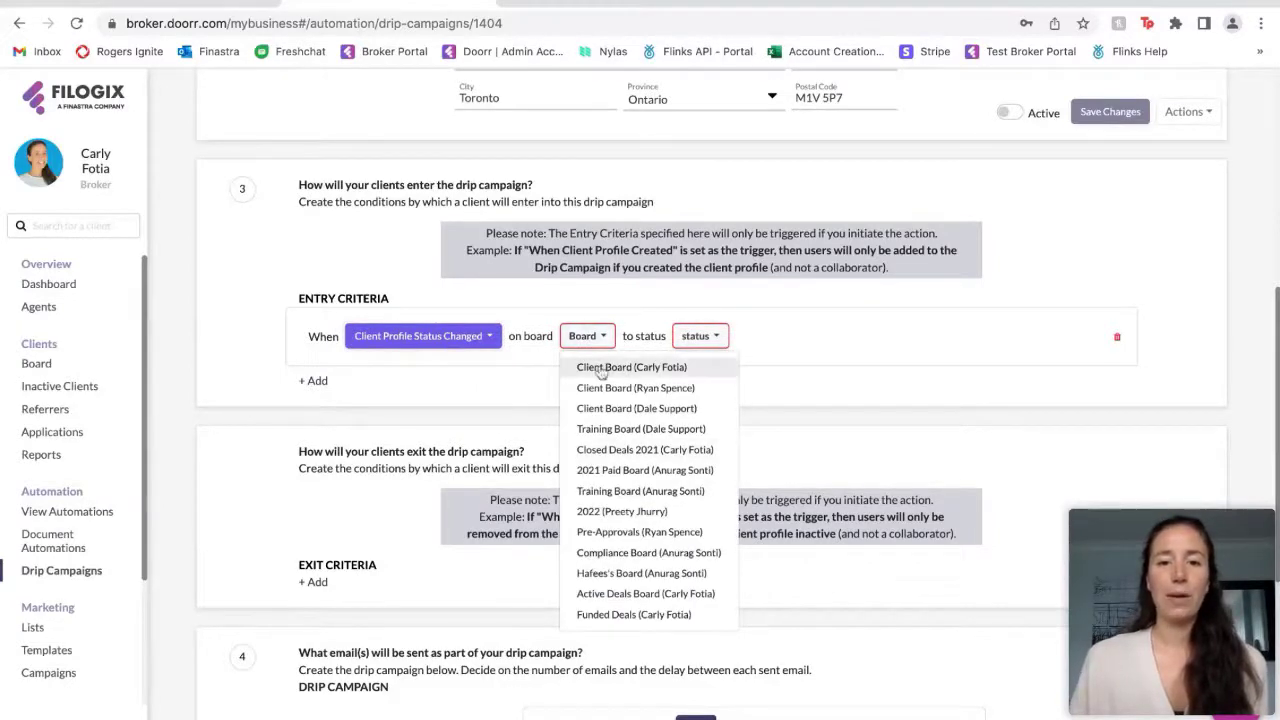
click(631, 368)
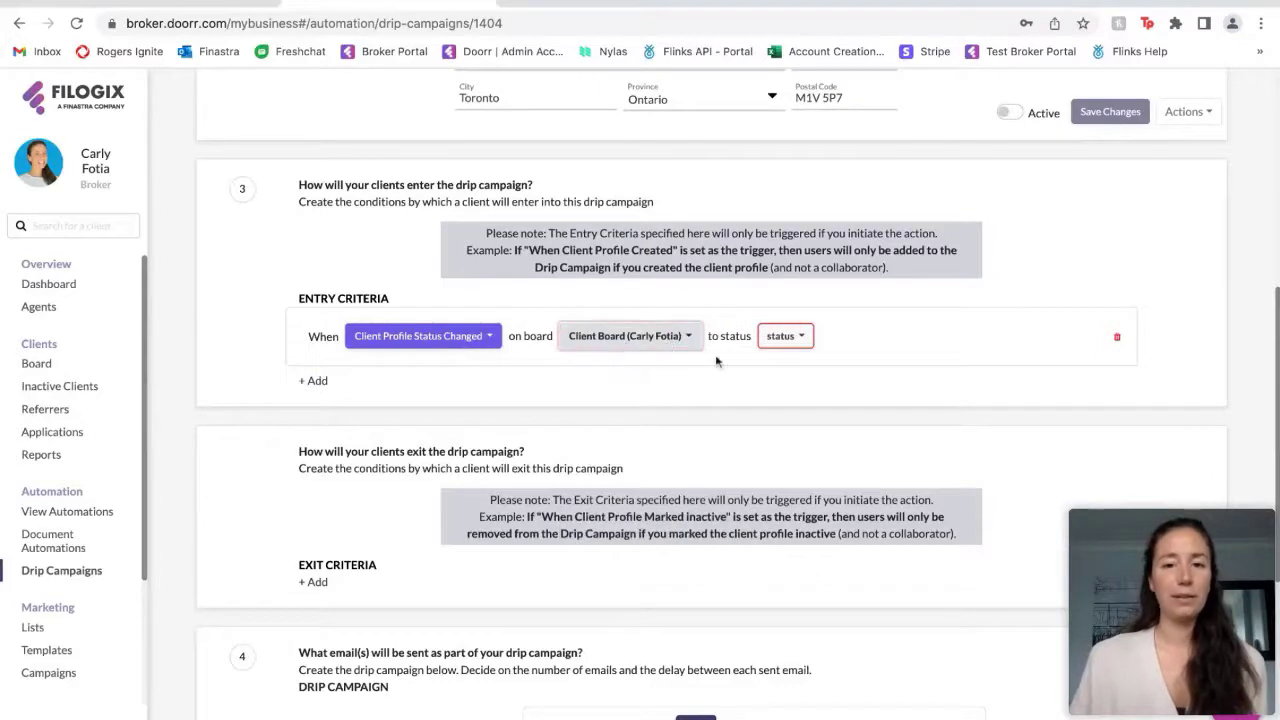
click(780, 337)
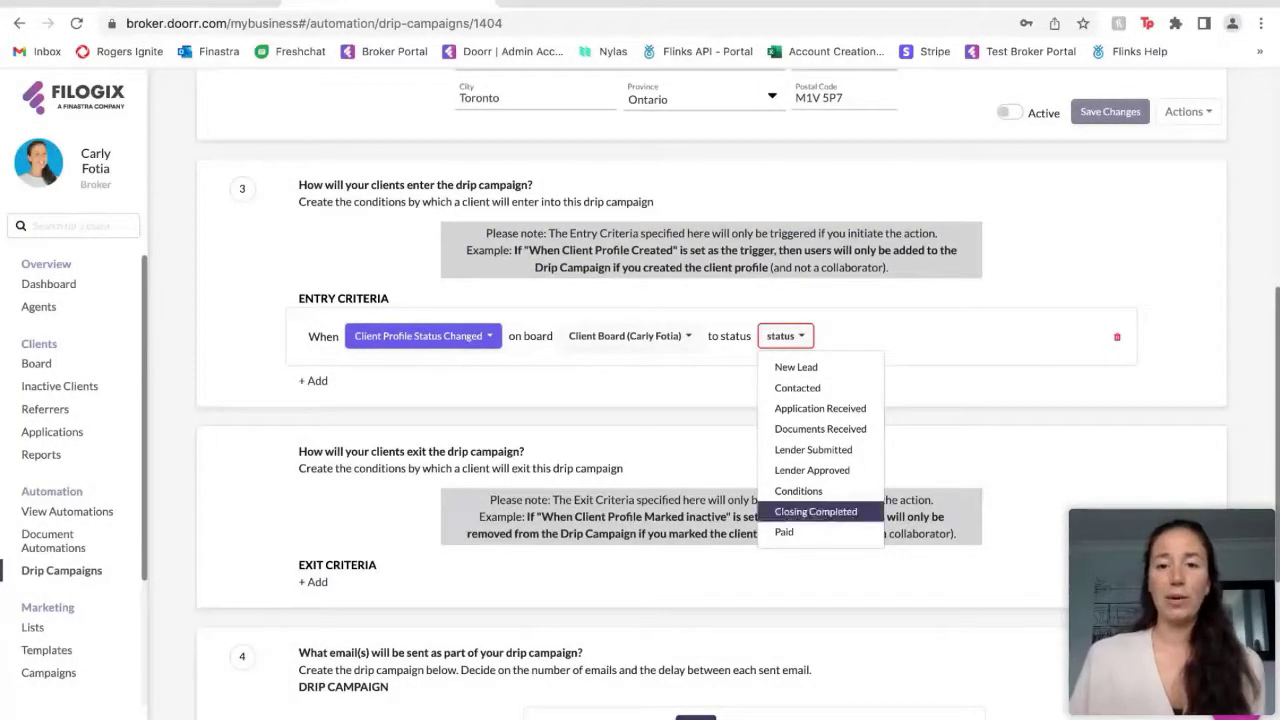
click(822, 513)
scroll(940, 435, up, 1)
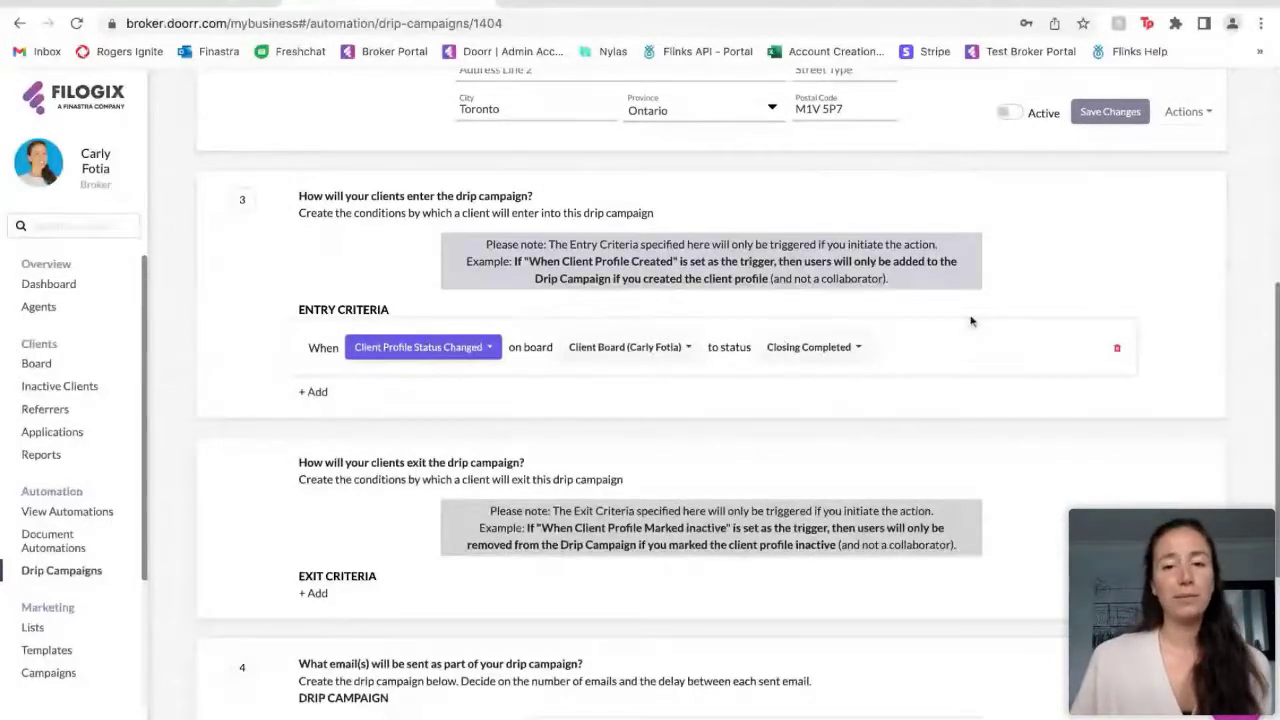
scroll(489, 440, down, 2)
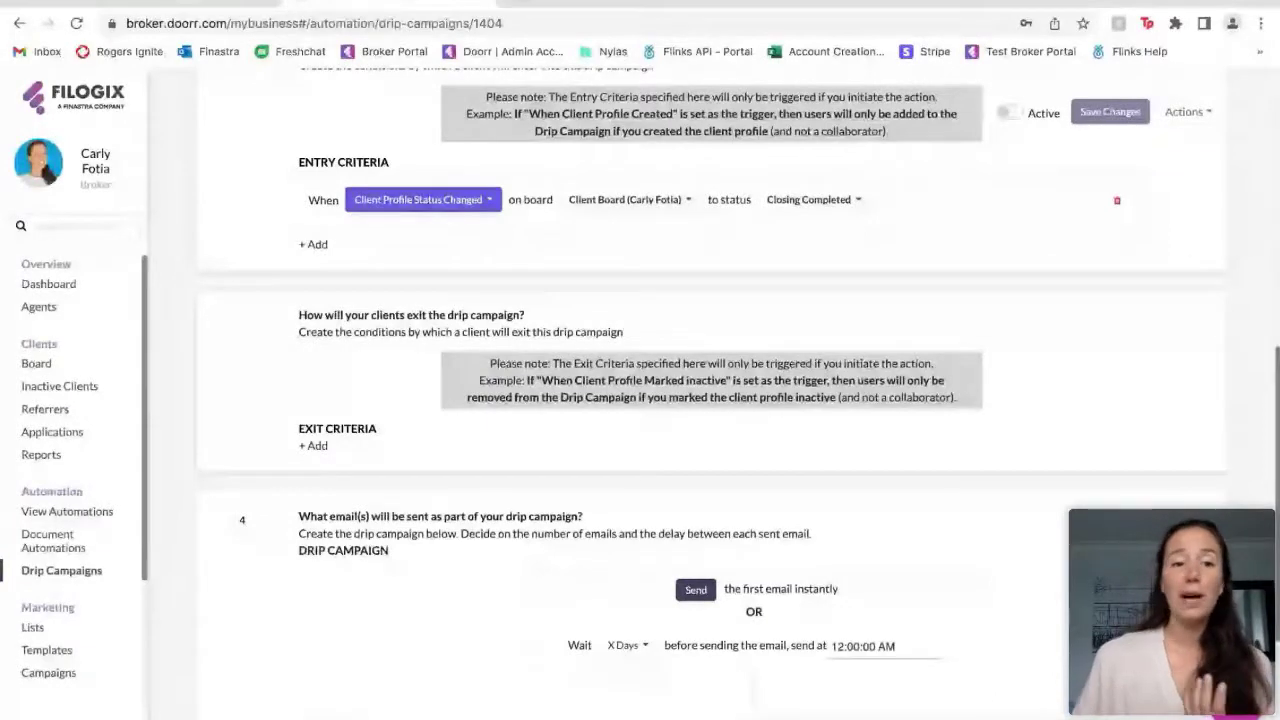
Start an exit rule for Client Profile Status Changed on the Client Board, leaving status unset
click(313, 445)
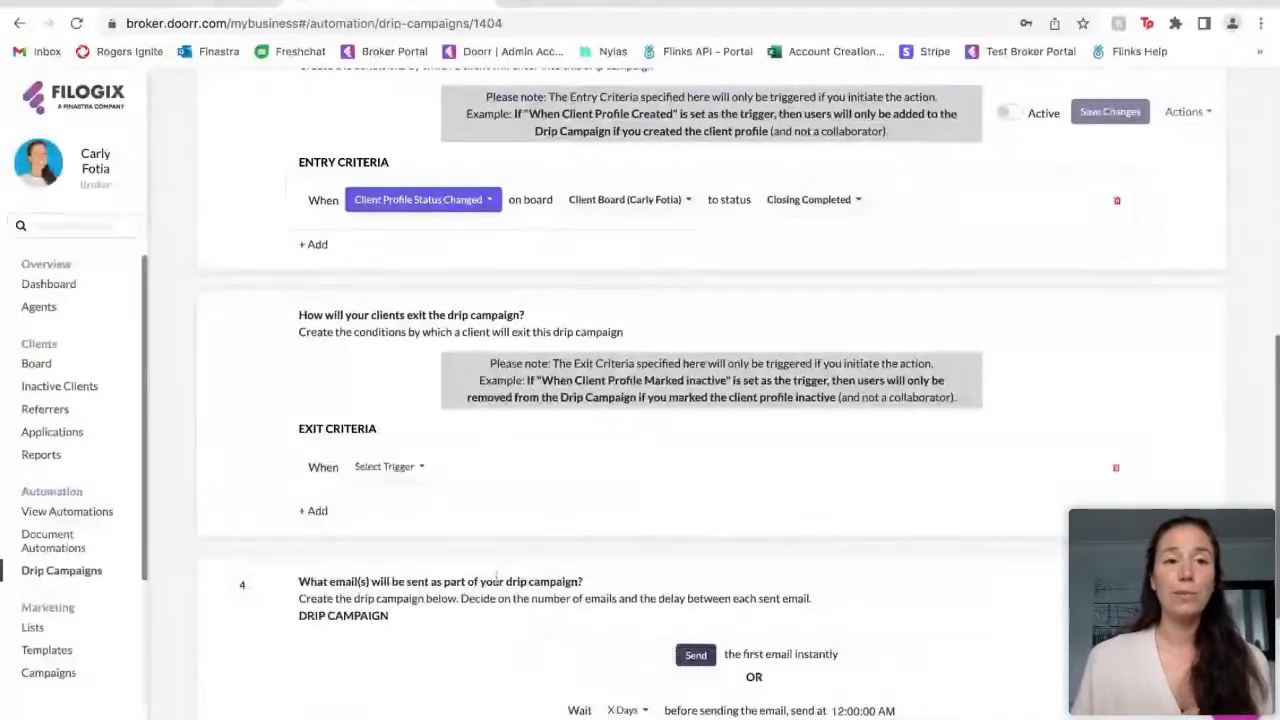
click(389, 467)
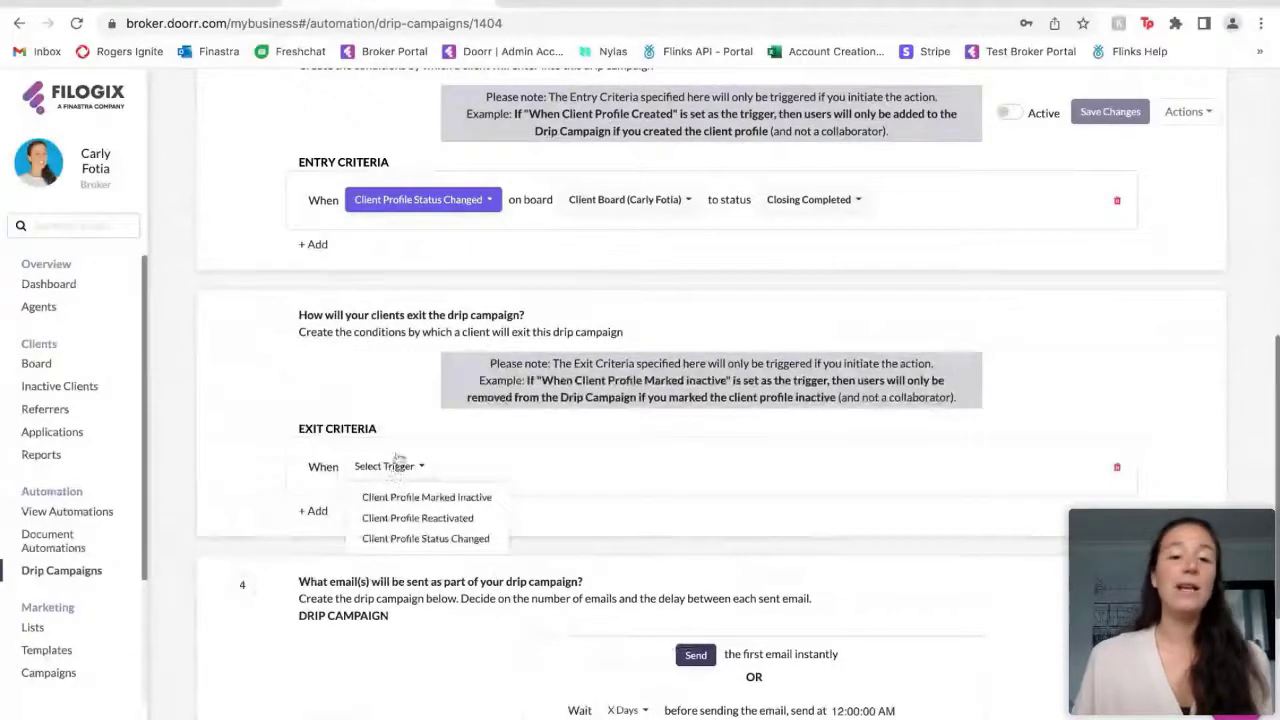
click(412, 542)
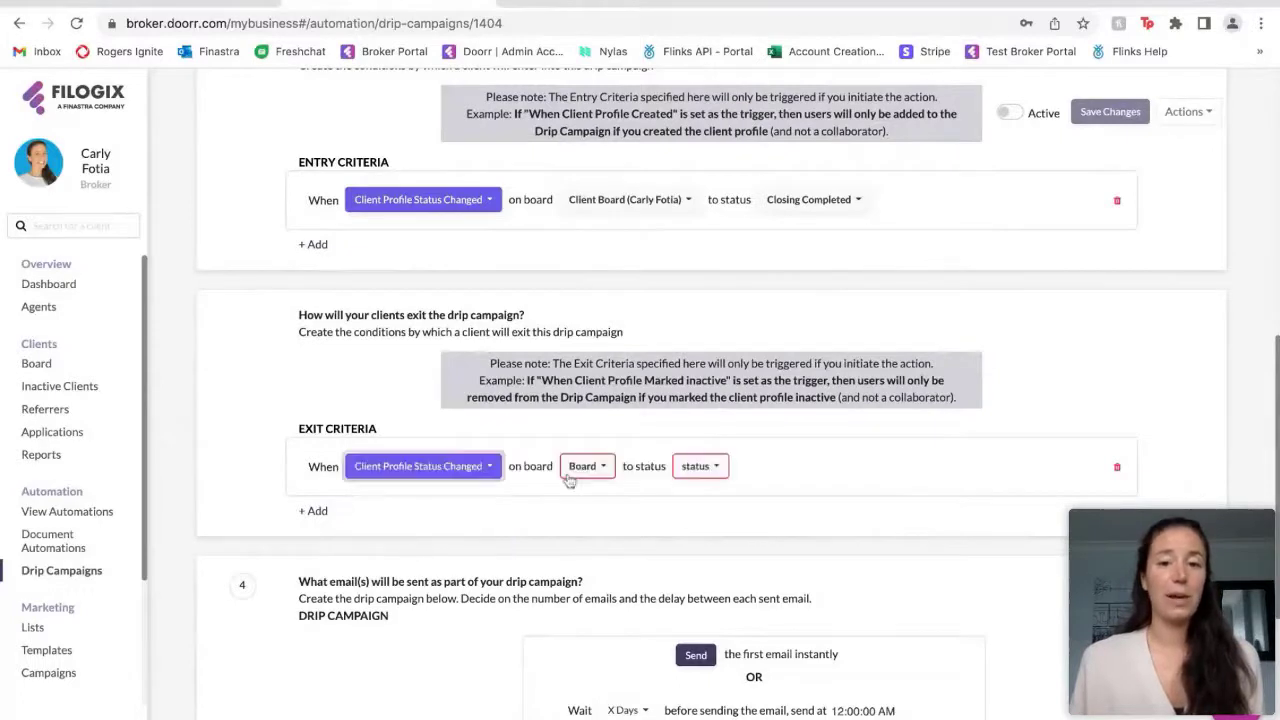
click(580, 467)
click(625, 187)
click(763, 470)
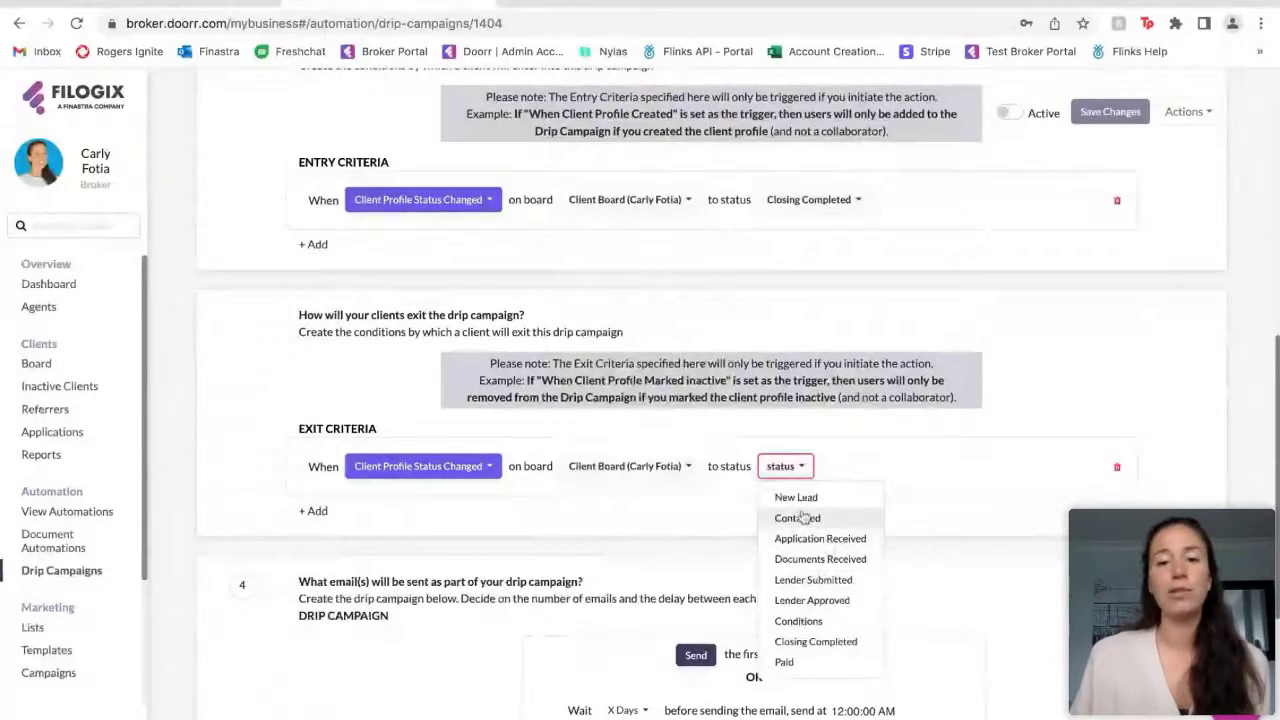
click(890, 467)
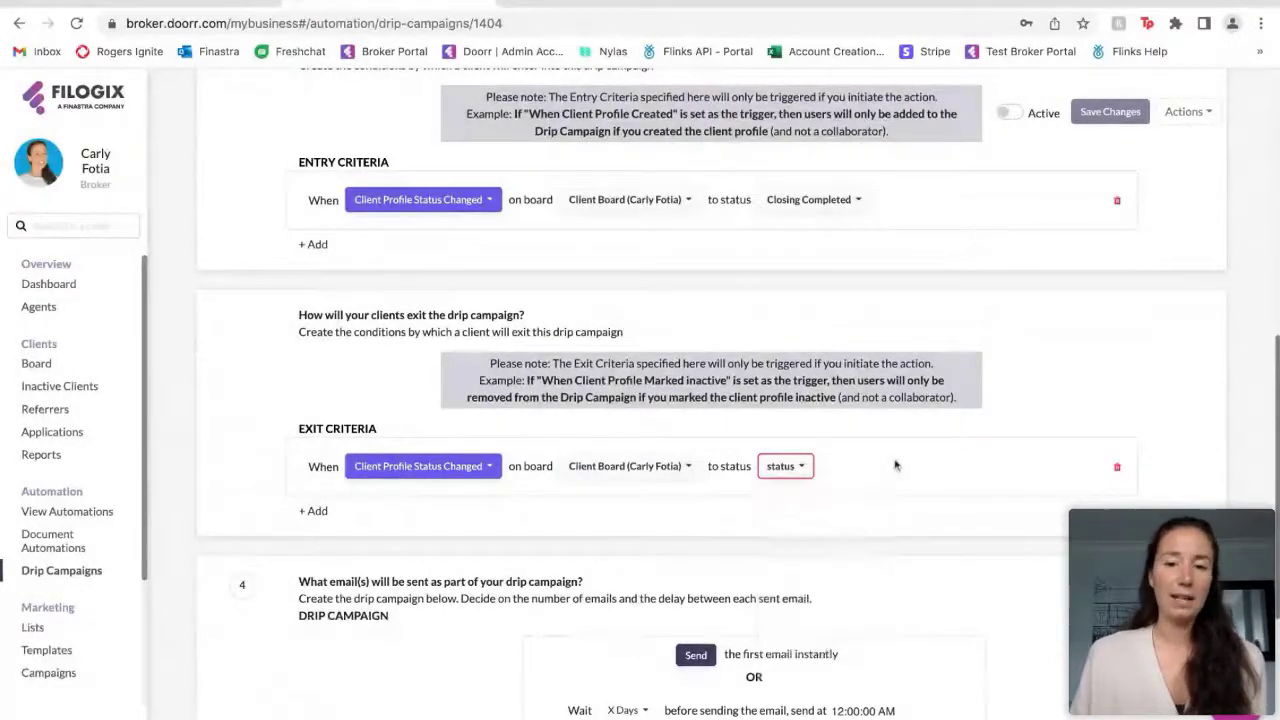
Delete the unfinished exit condition so the campaign has no exit criteria
click(1117, 466)
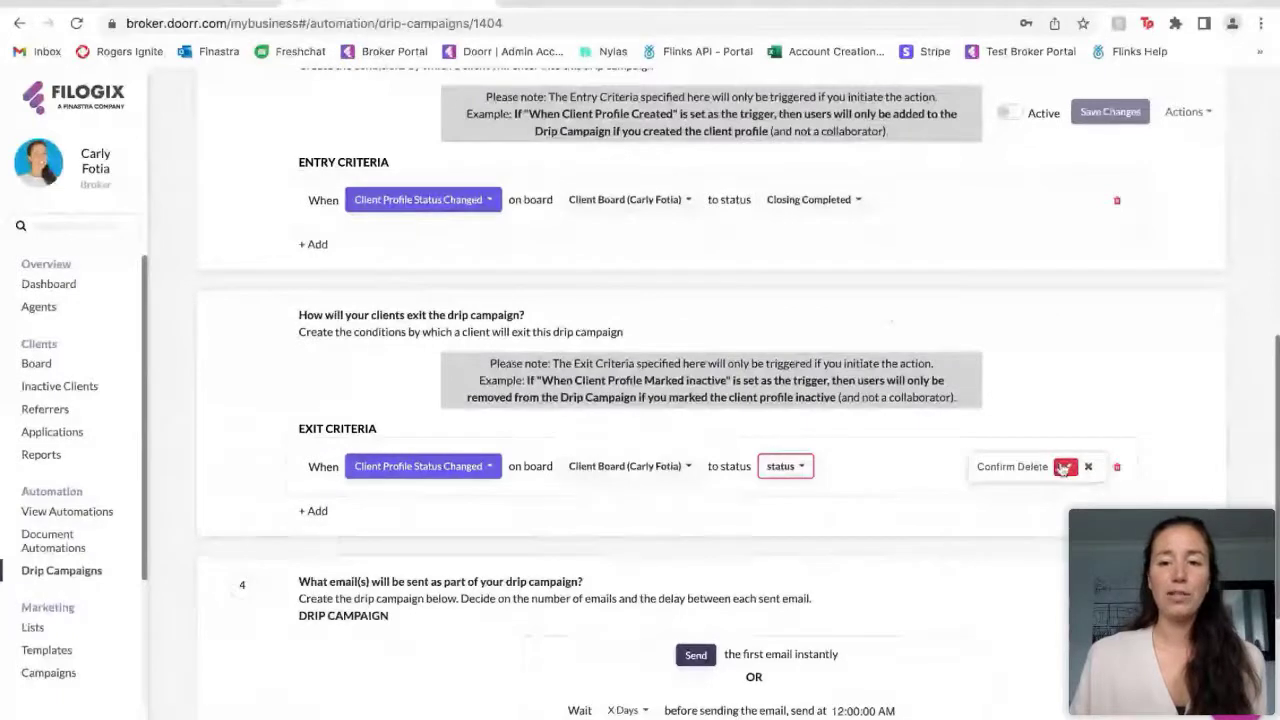
click(1063, 467)
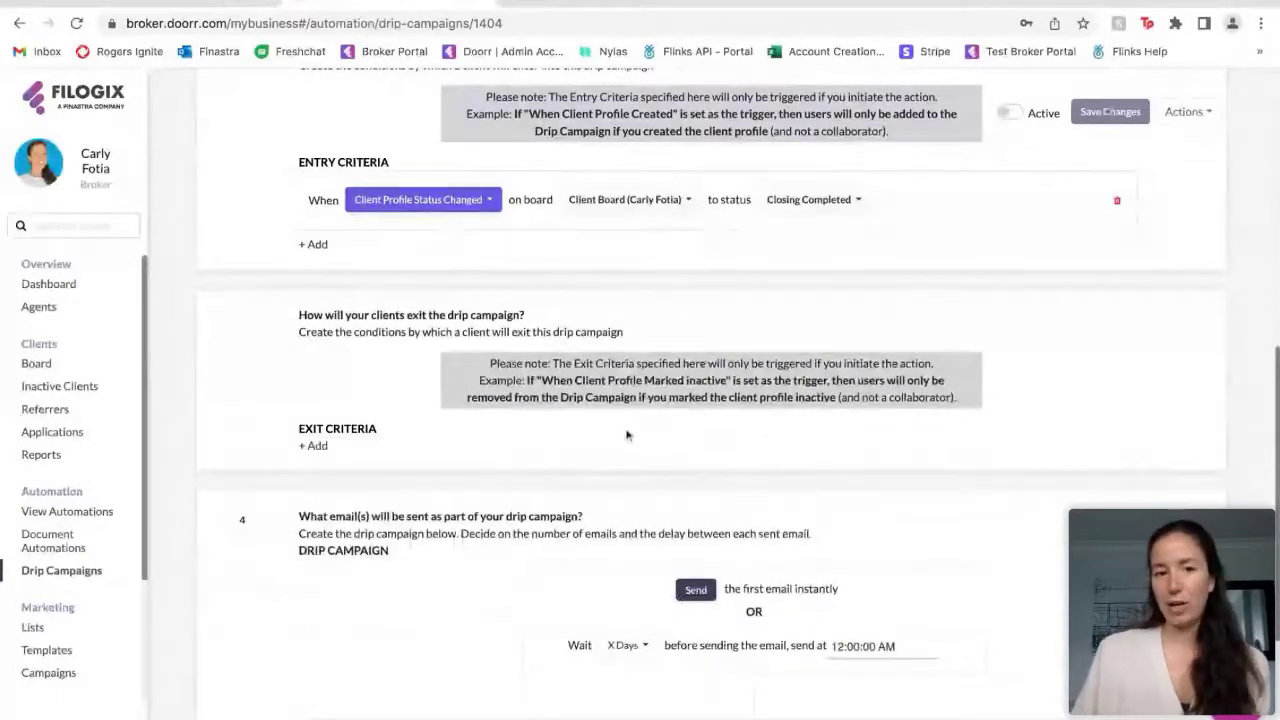
scroll(627, 435, down, 2)
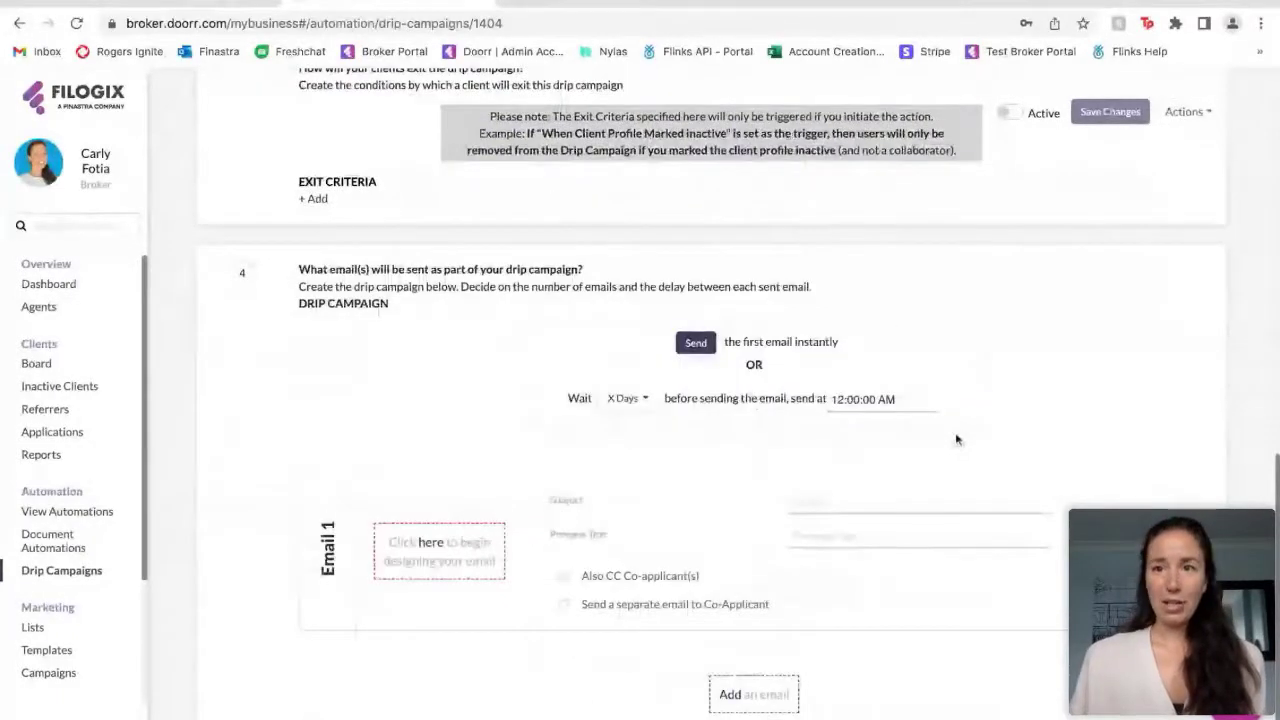
drag(296, 269, 388, 270)
click(420, 282)
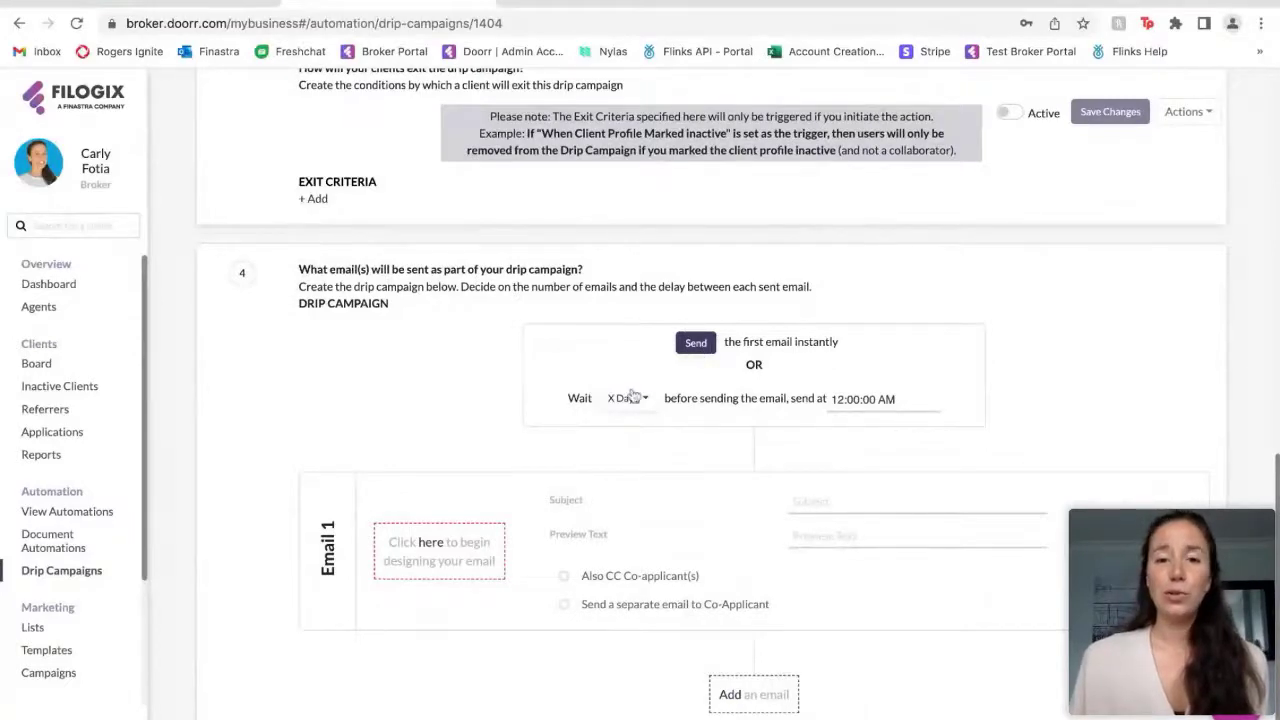
click(697, 349)
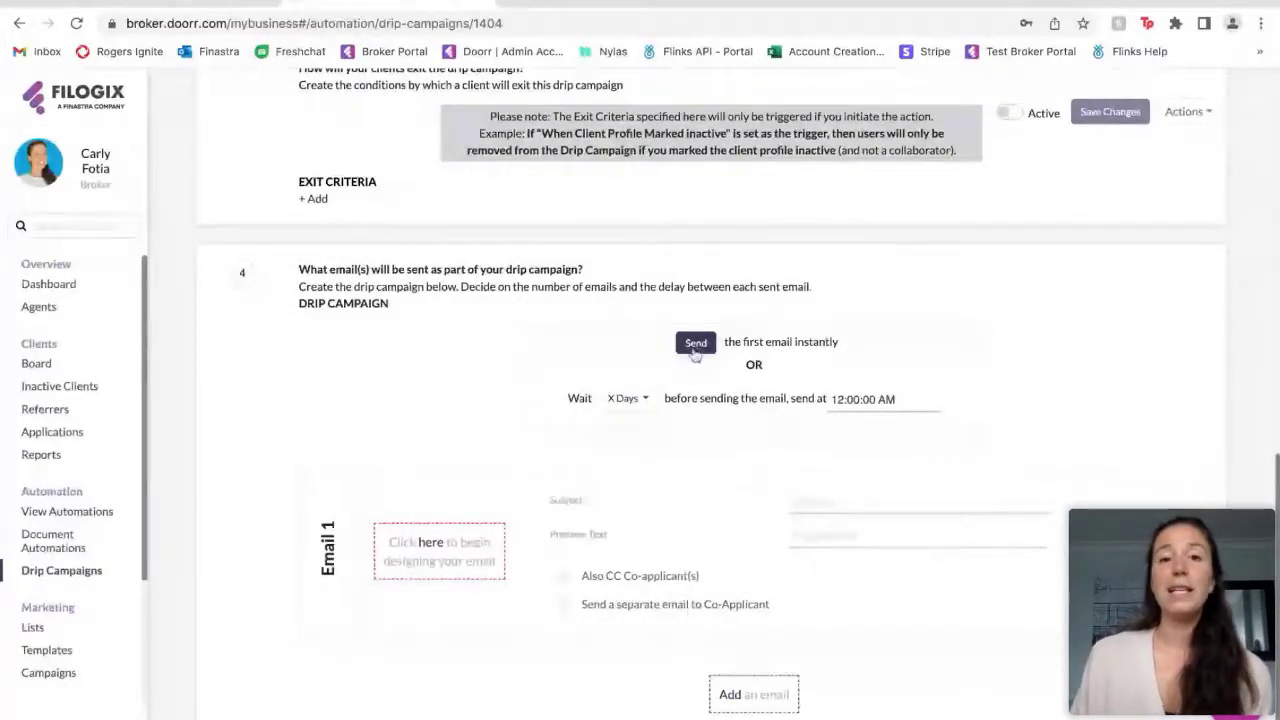
click(625, 398)
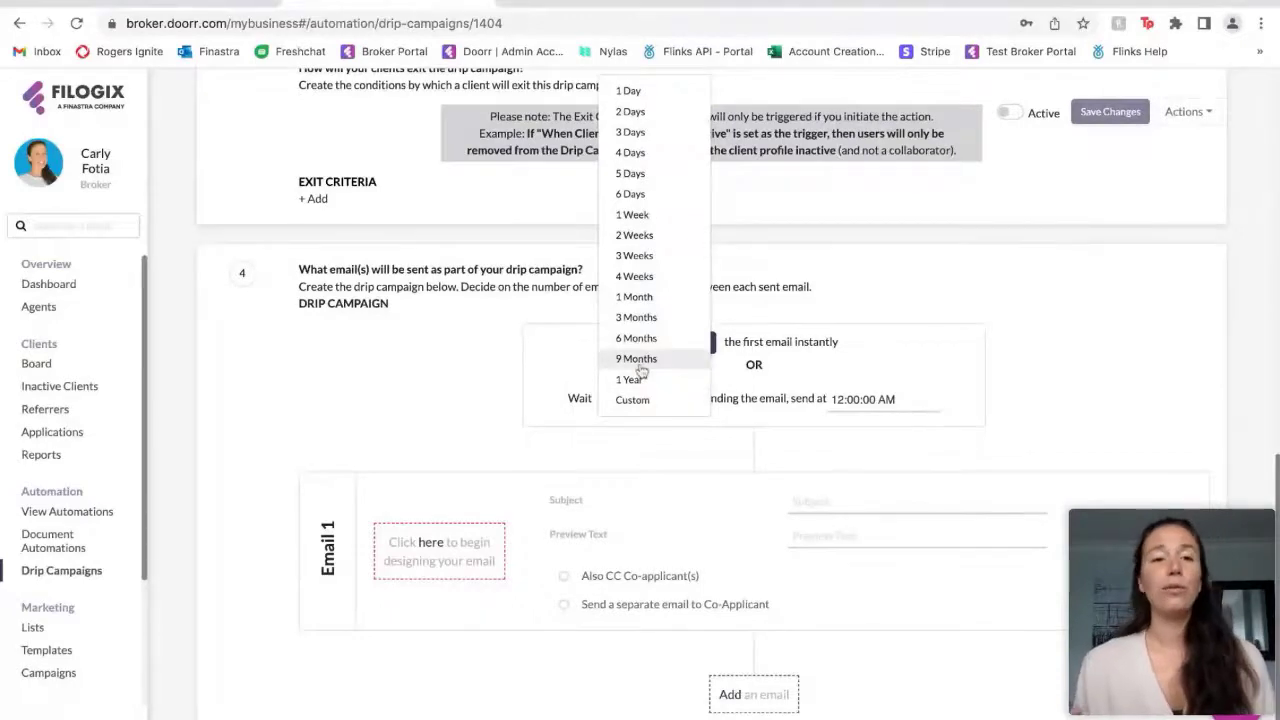
click(323, 317)
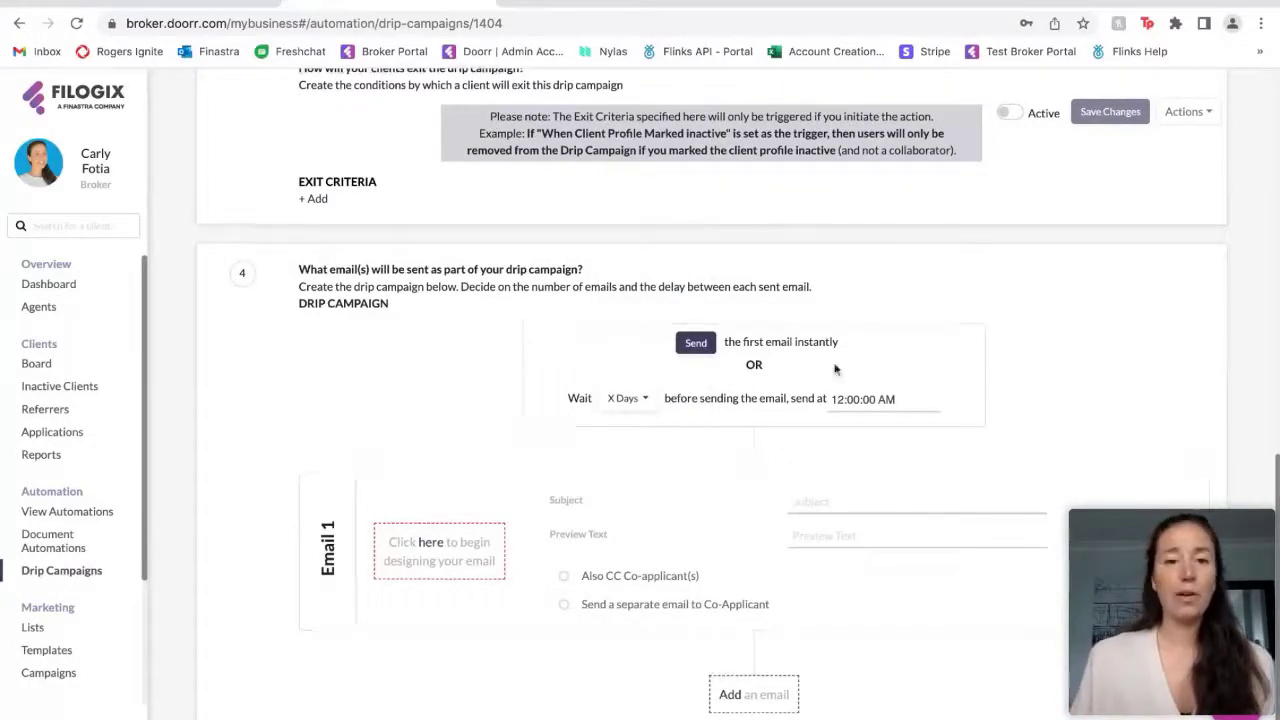
click(399, 576)
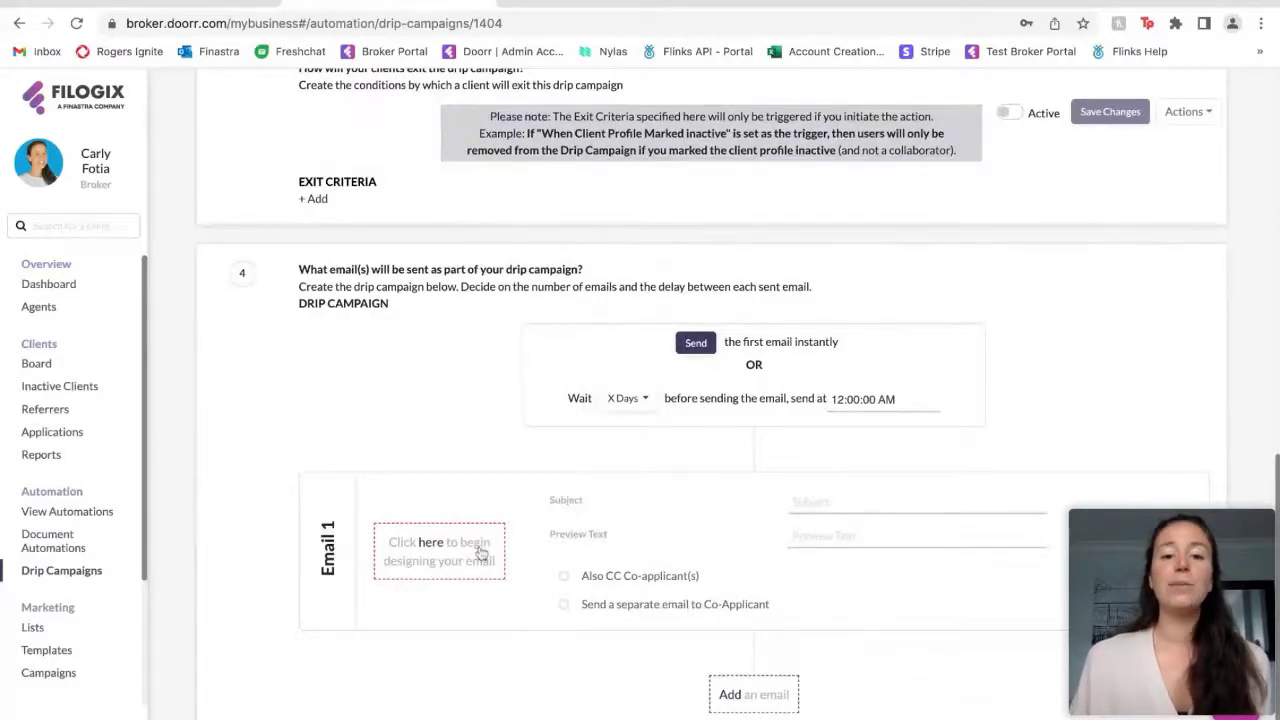
Choose the Drip Campaign email 1 template as Email 1's design
click(418, 550)
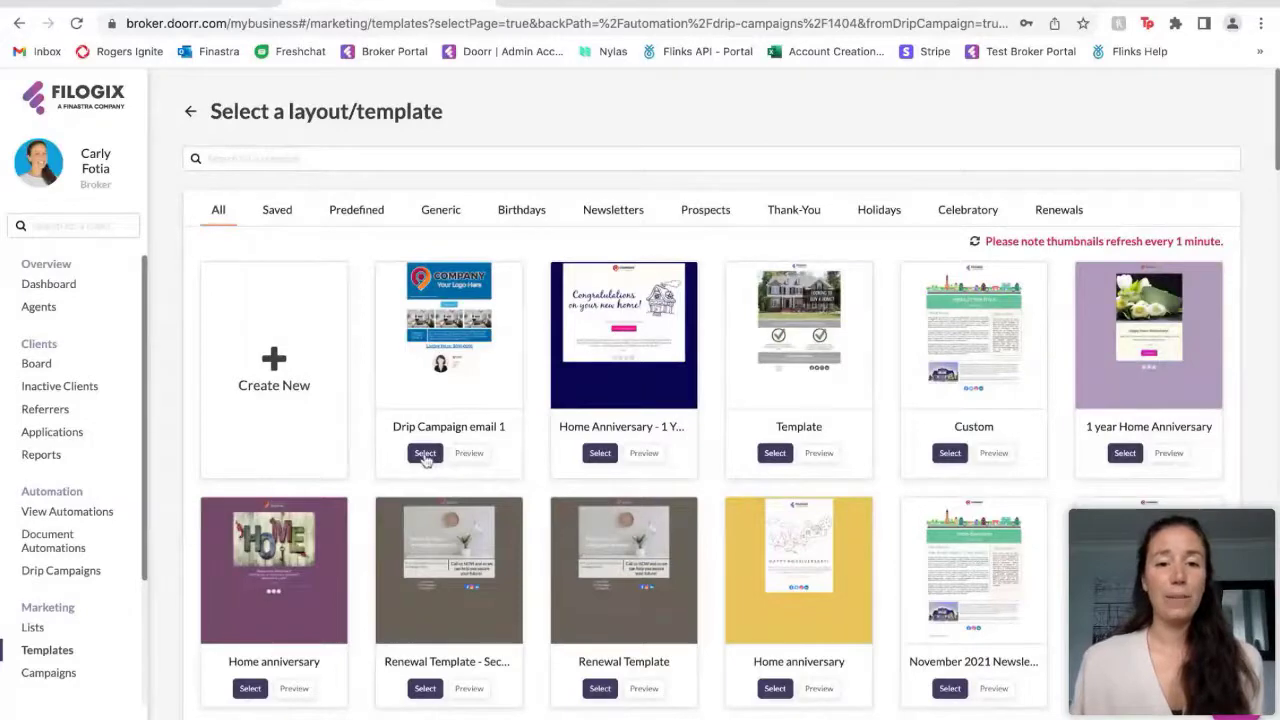
click(425, 455)
scroll(423, 463, down, 10)
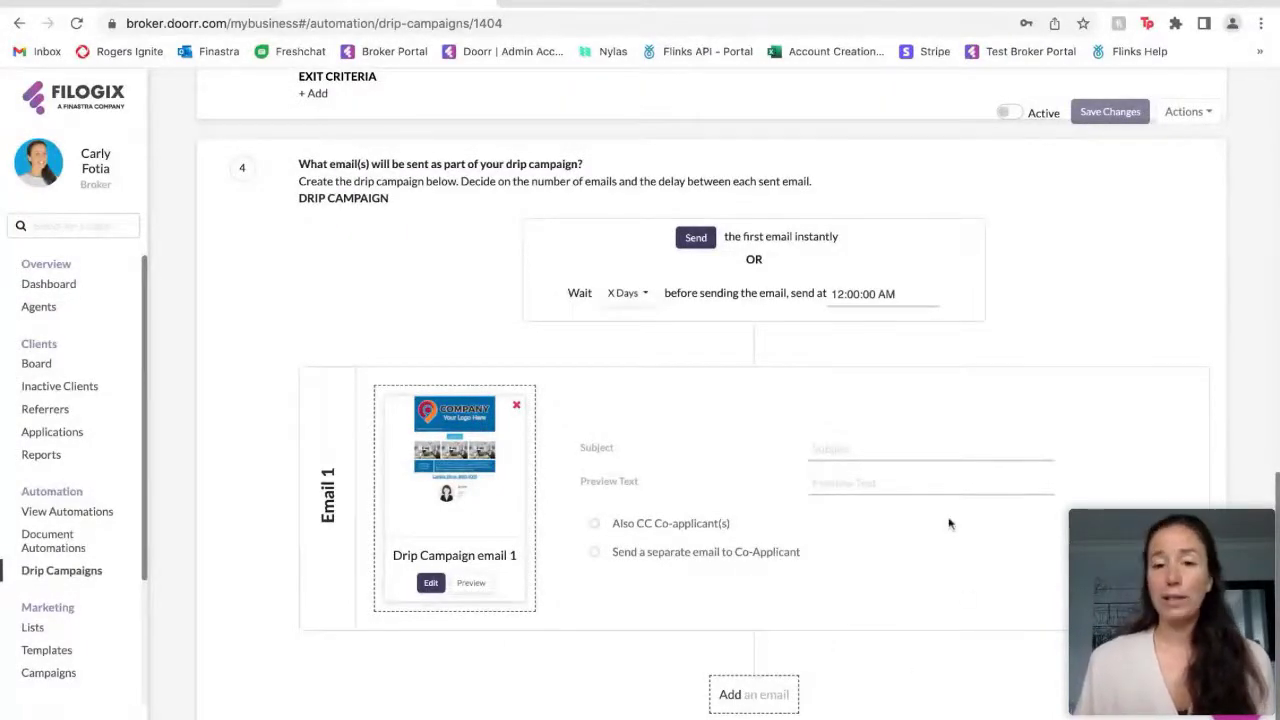
Set Email 1's subject and preview text to 'Congratulations on your new home!'
click(869, 448)
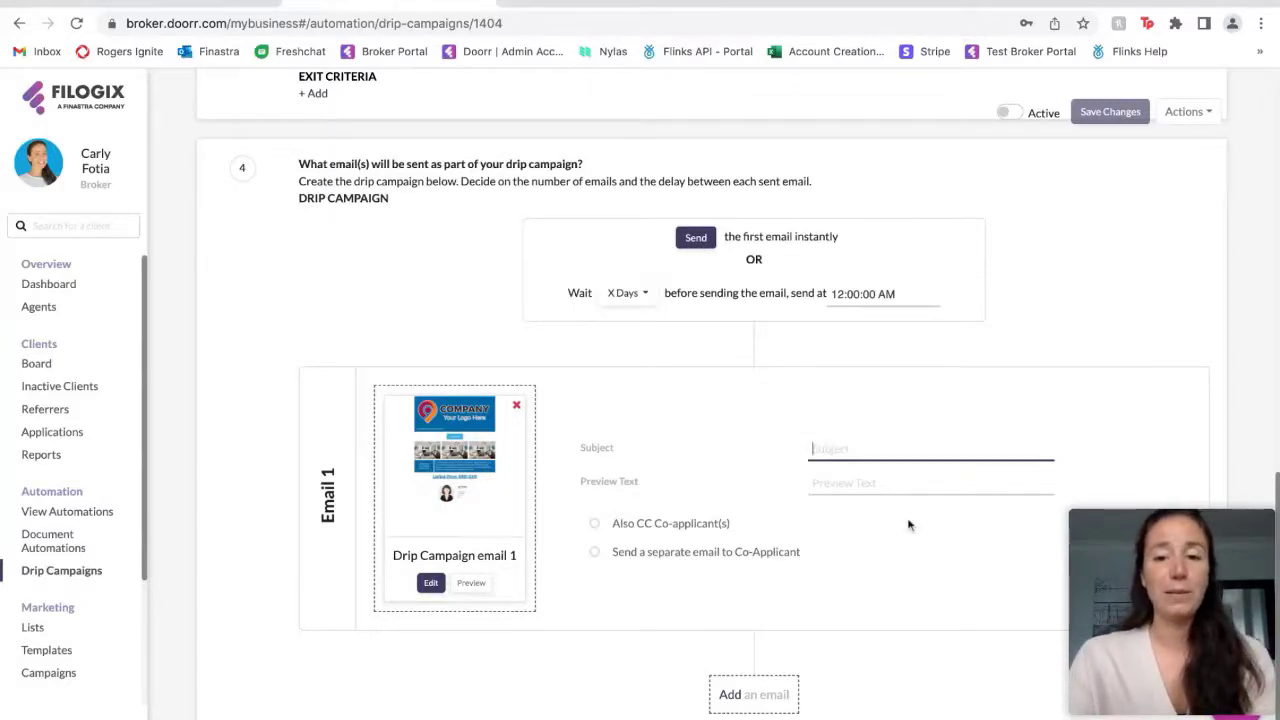
text(Con)
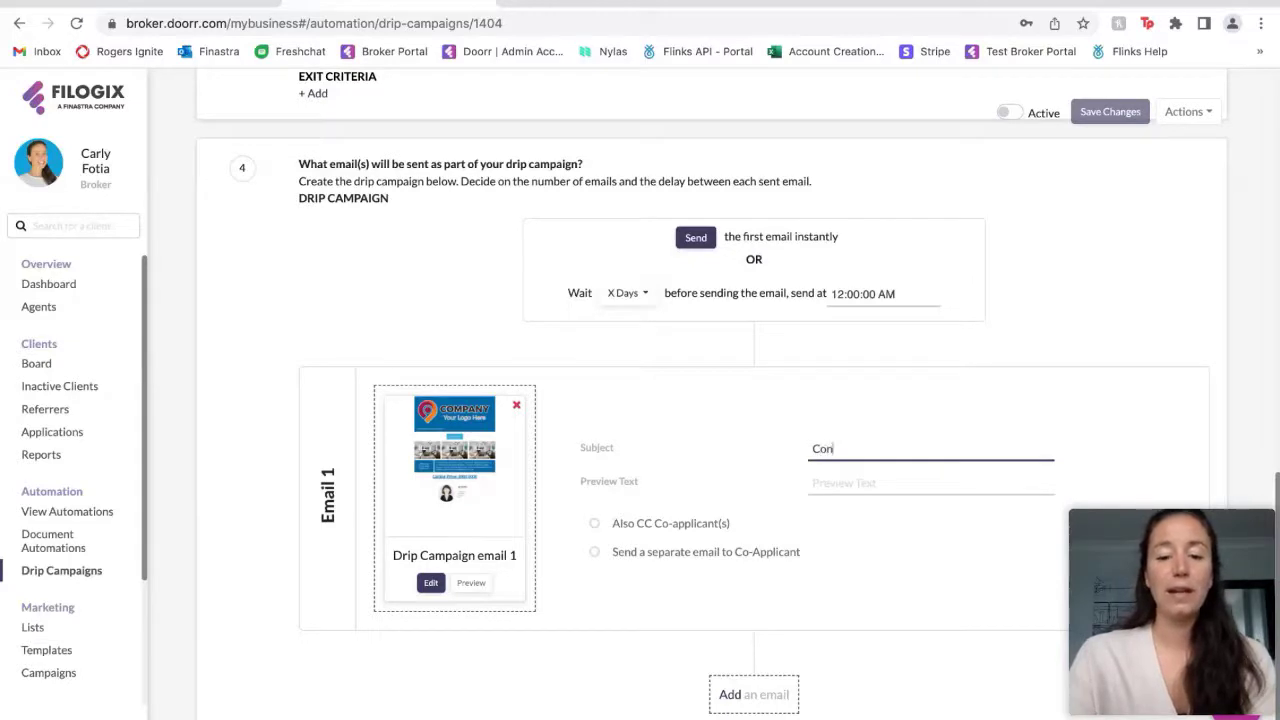
text(gratu)
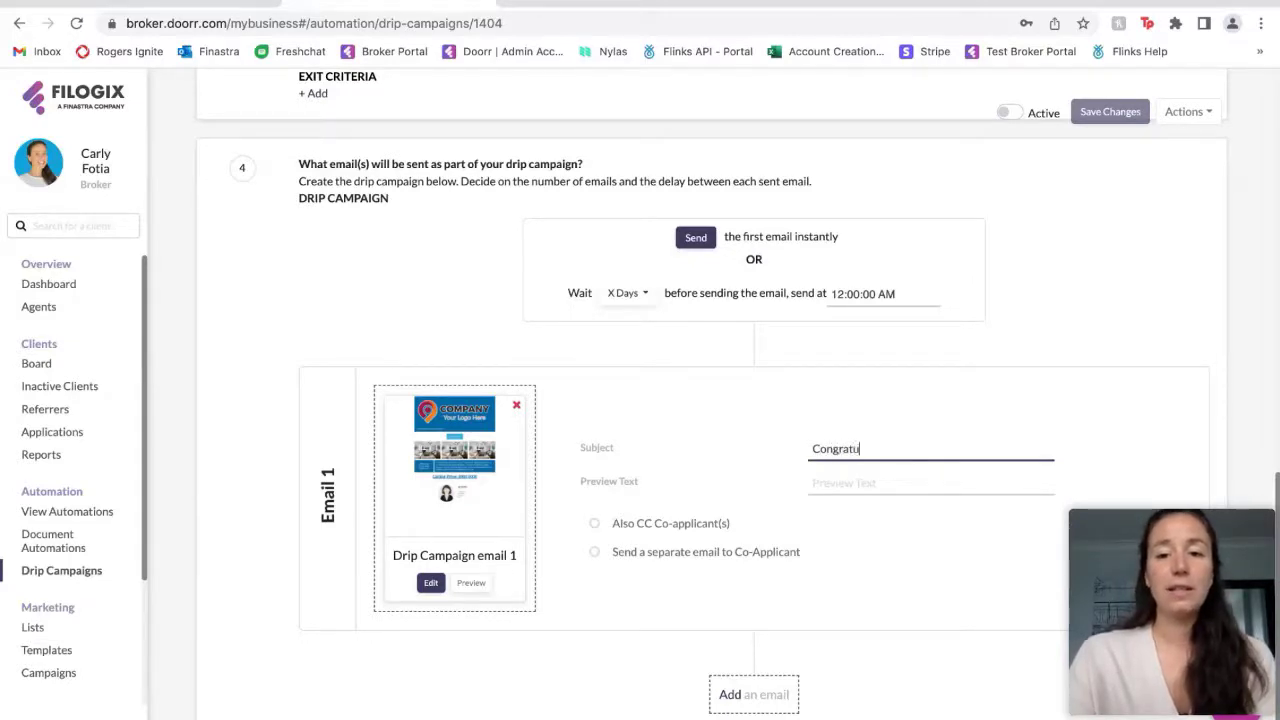
text(lations on your new home!)
click(860, 481)
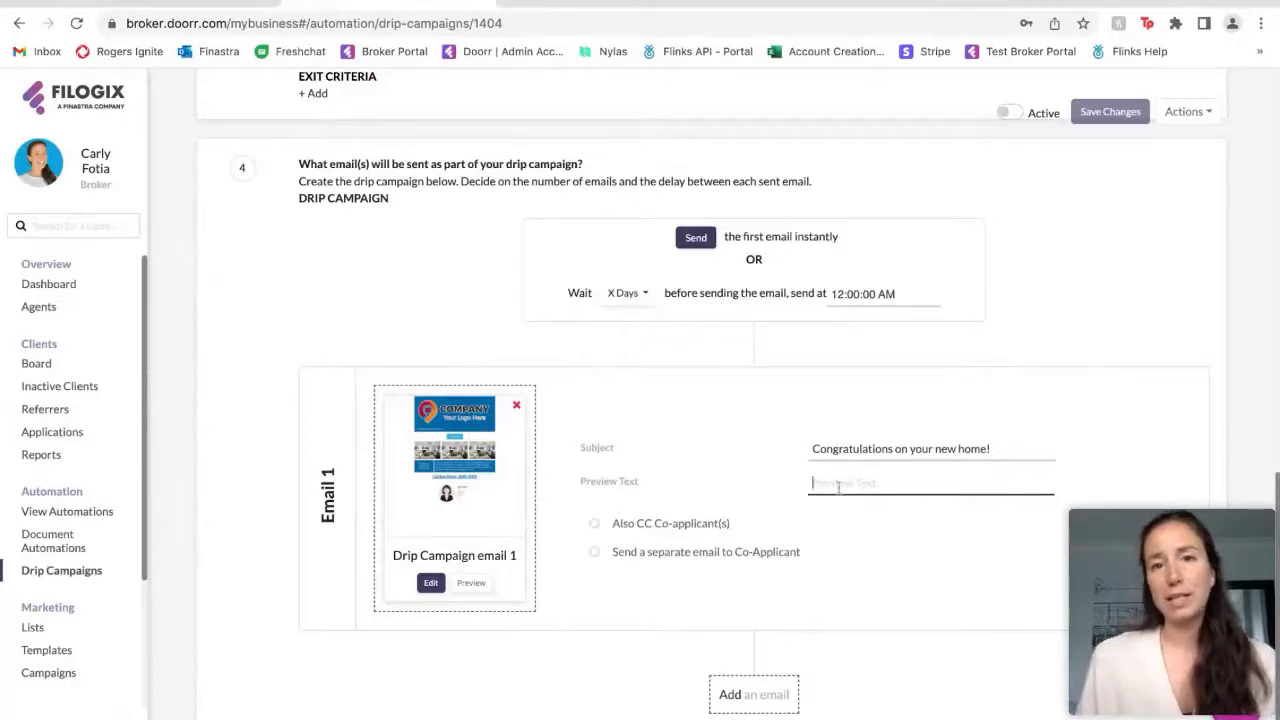
double_click(876, 446)
triple_click(876, 446)
key(ctrl+c)
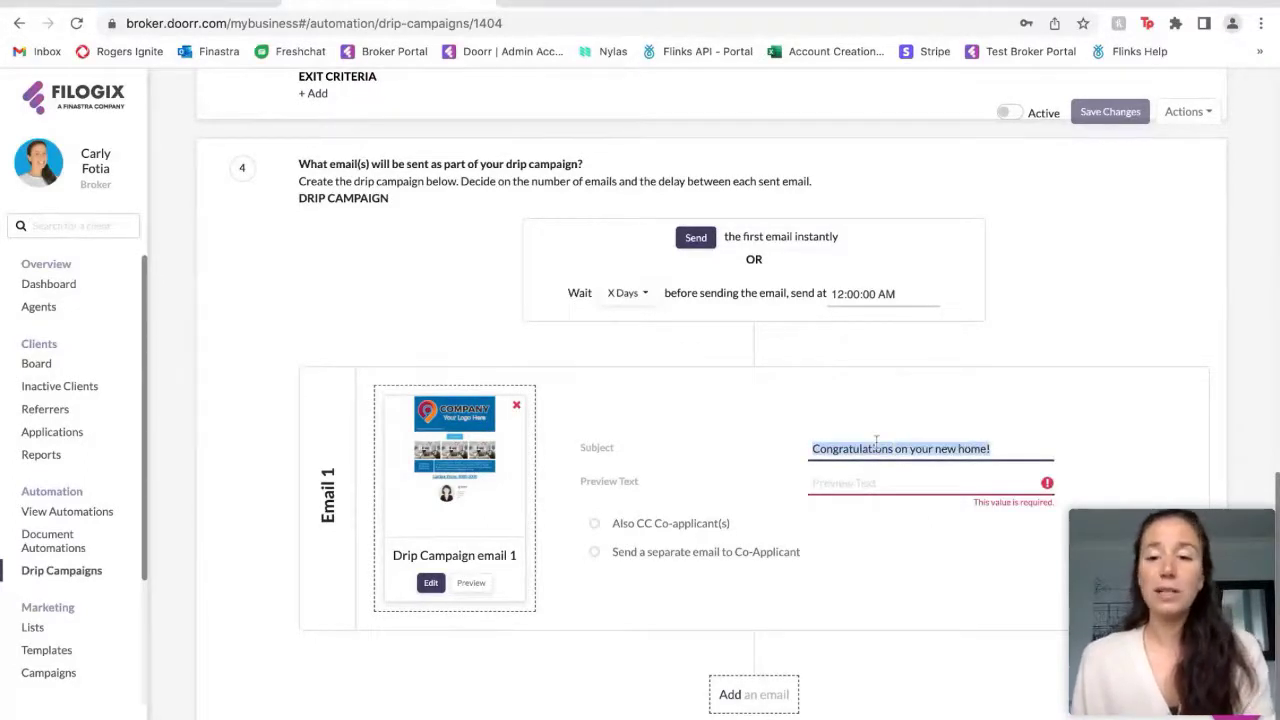
click(868, 486)
key(ctrl+v)
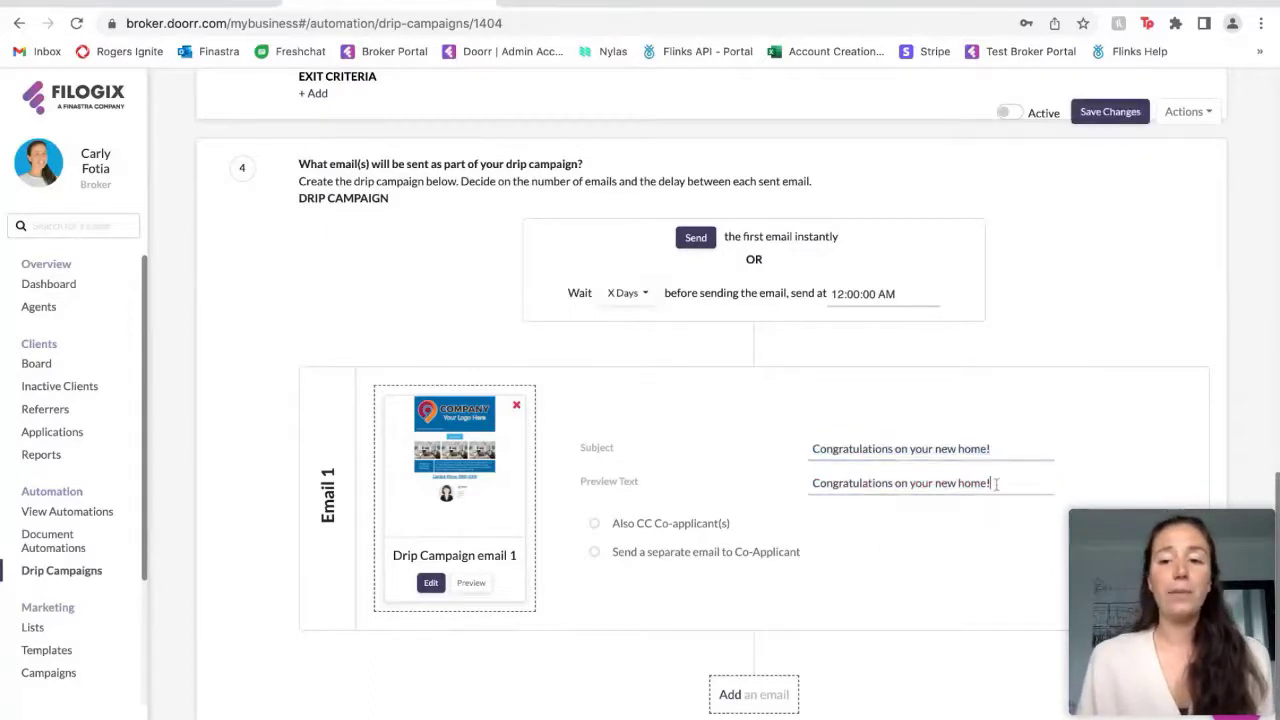
click(899, 536)
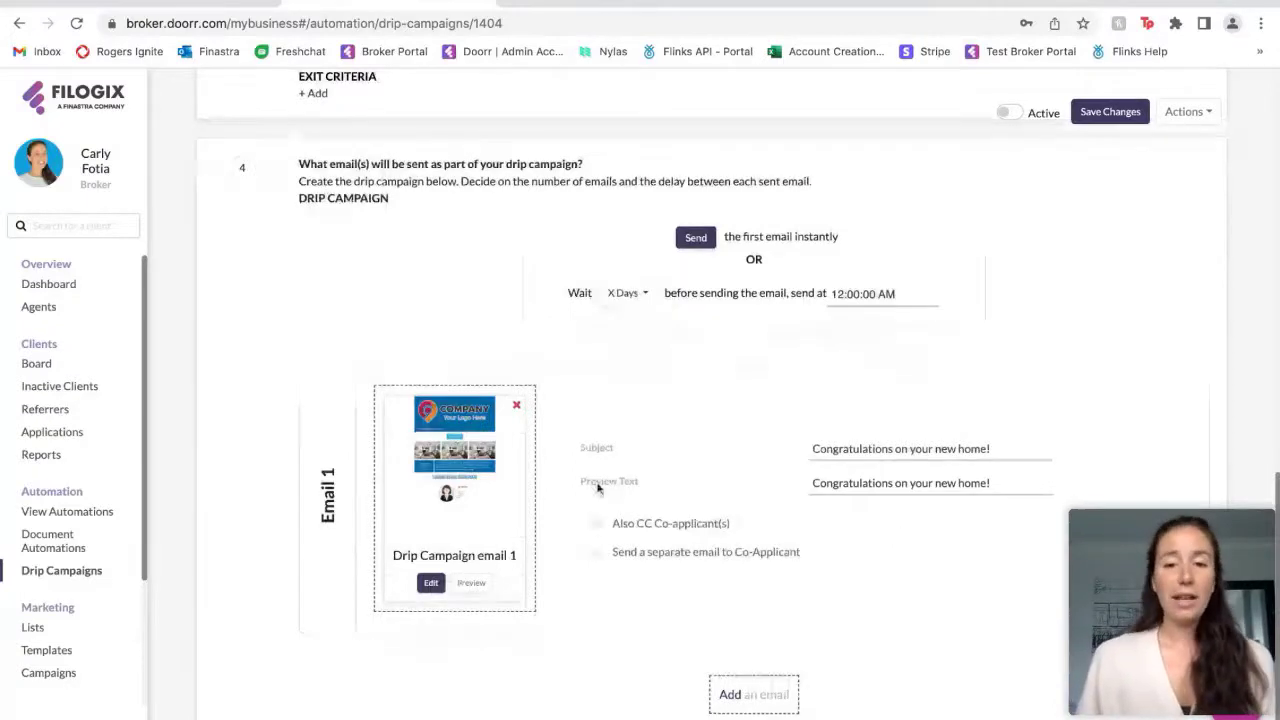
Leave 'Also CC Co-applicant(s)' selected for Email 1 and save the campaign
click(681, 533)
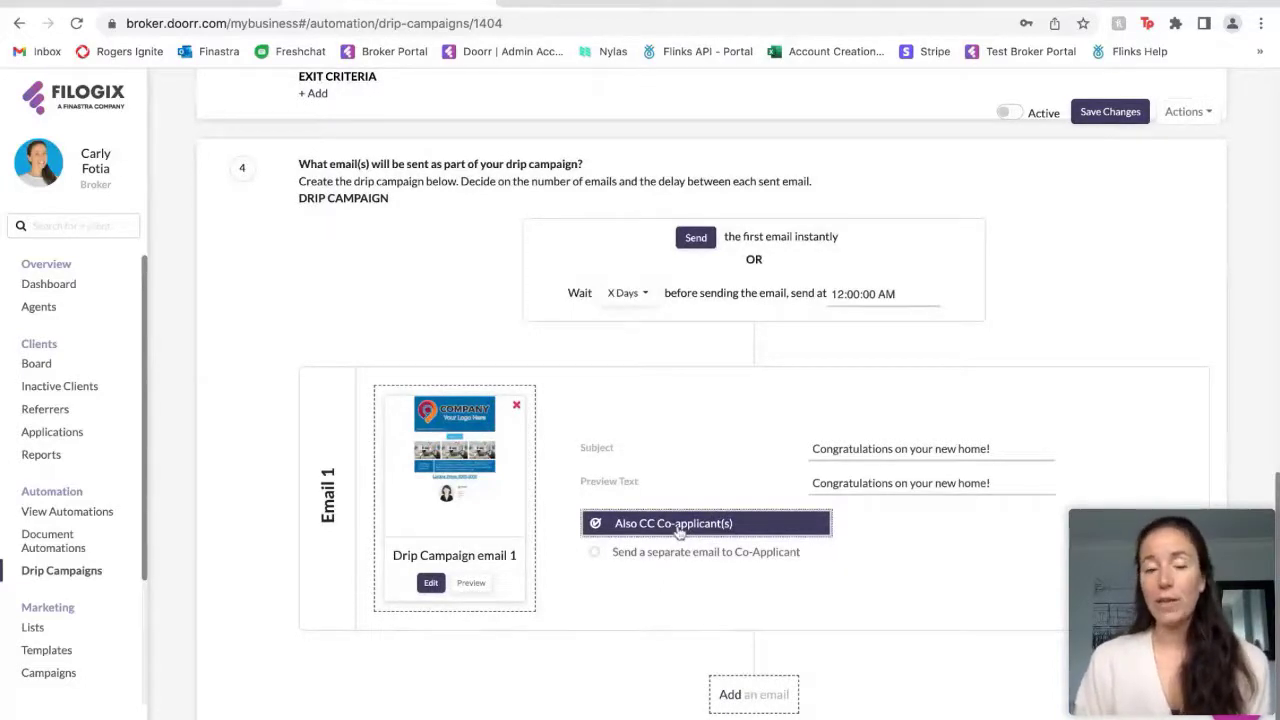
click(728, 555)
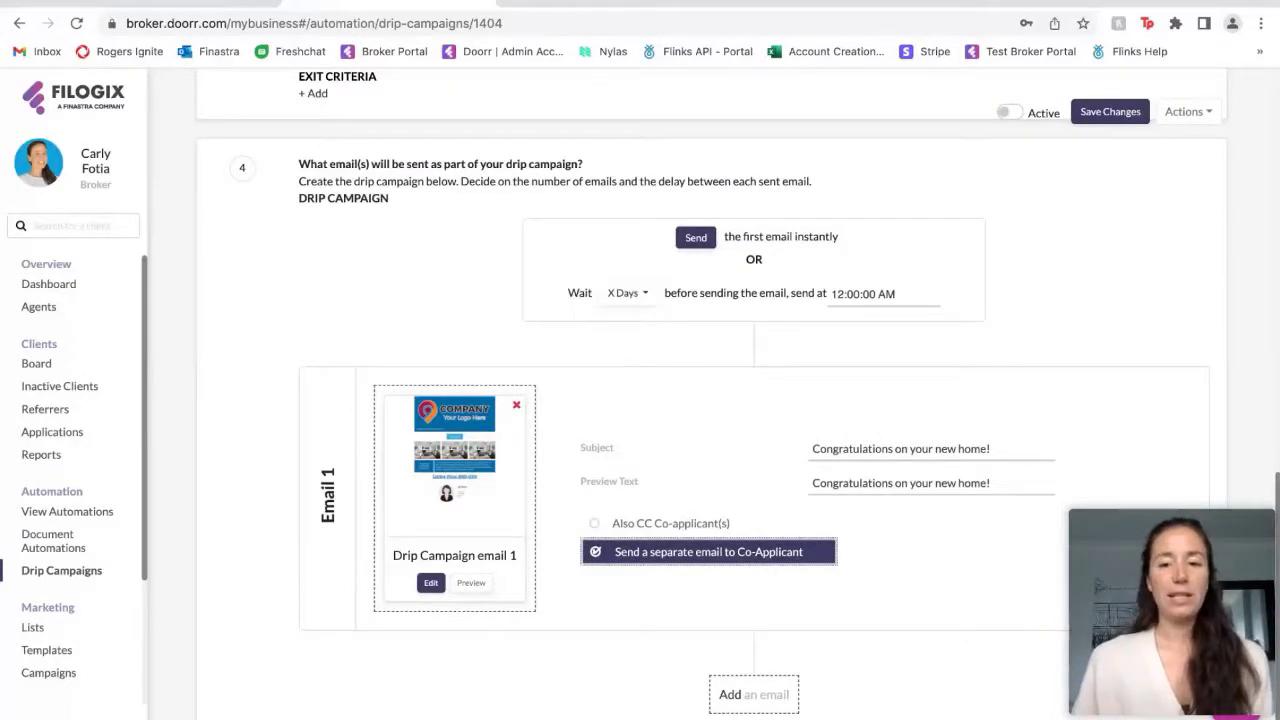
click(670, 523)
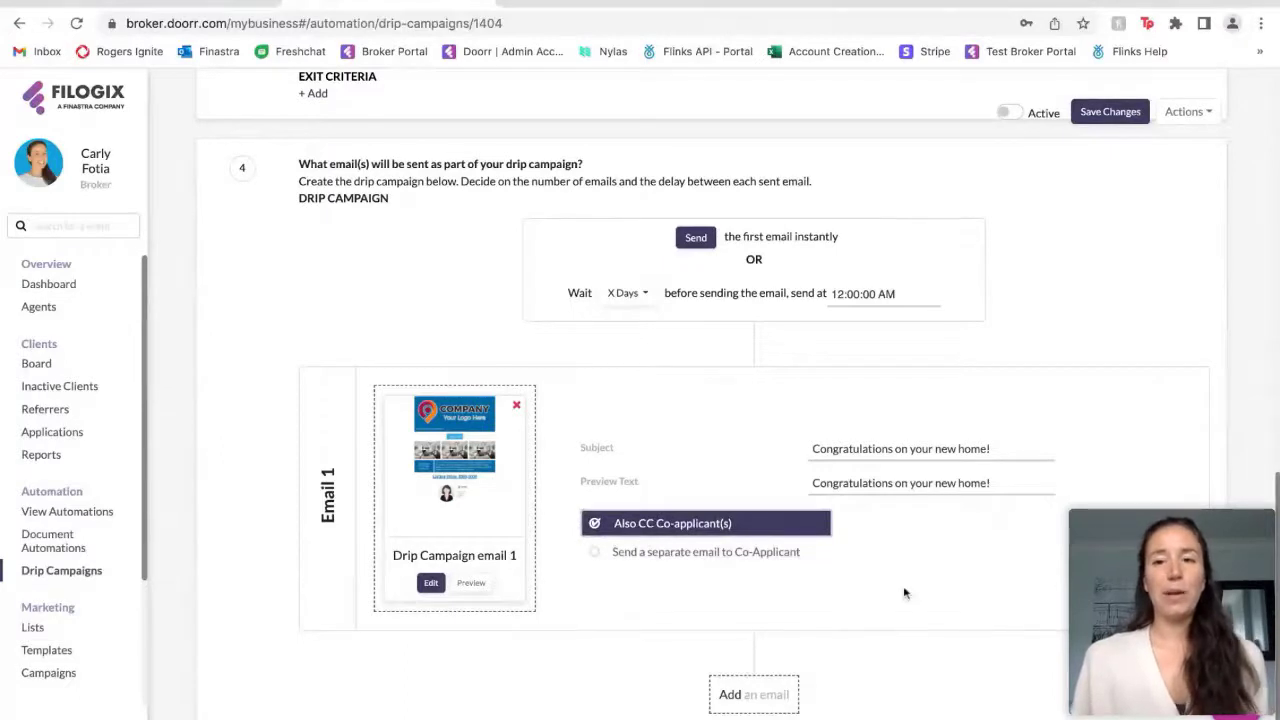
click(1118, 113)
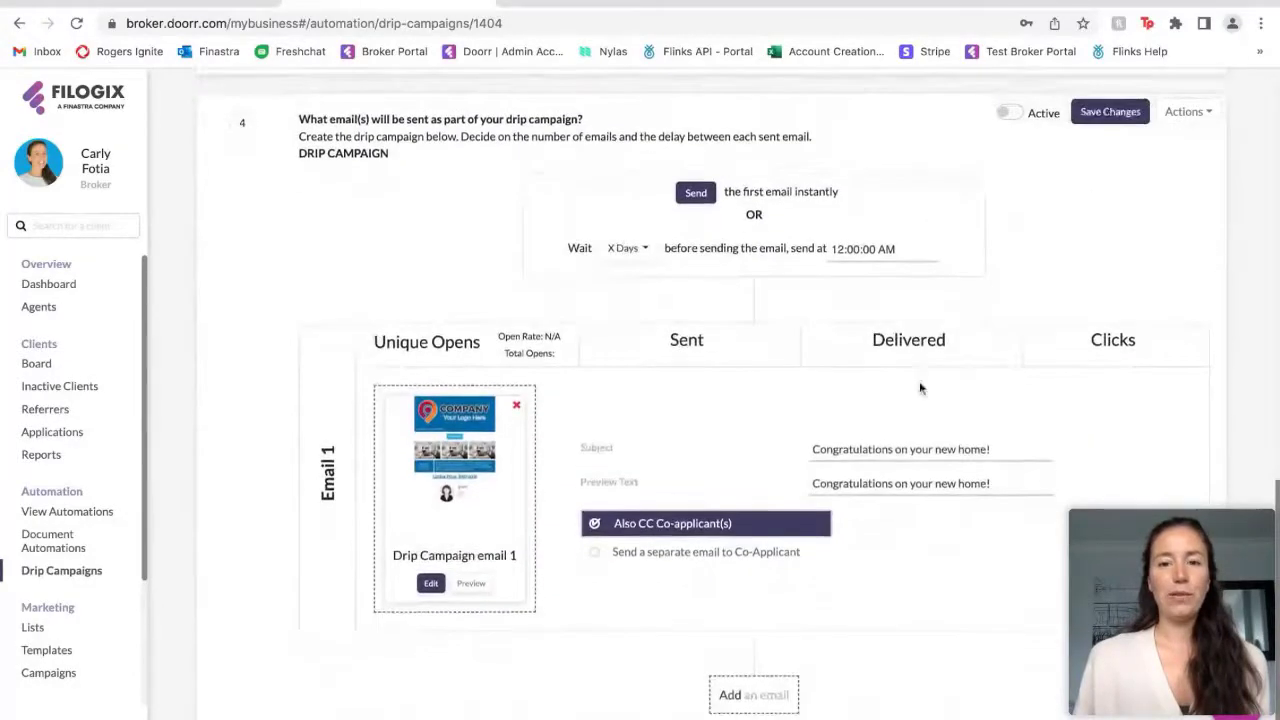
scroll(920, 386, up, 10)
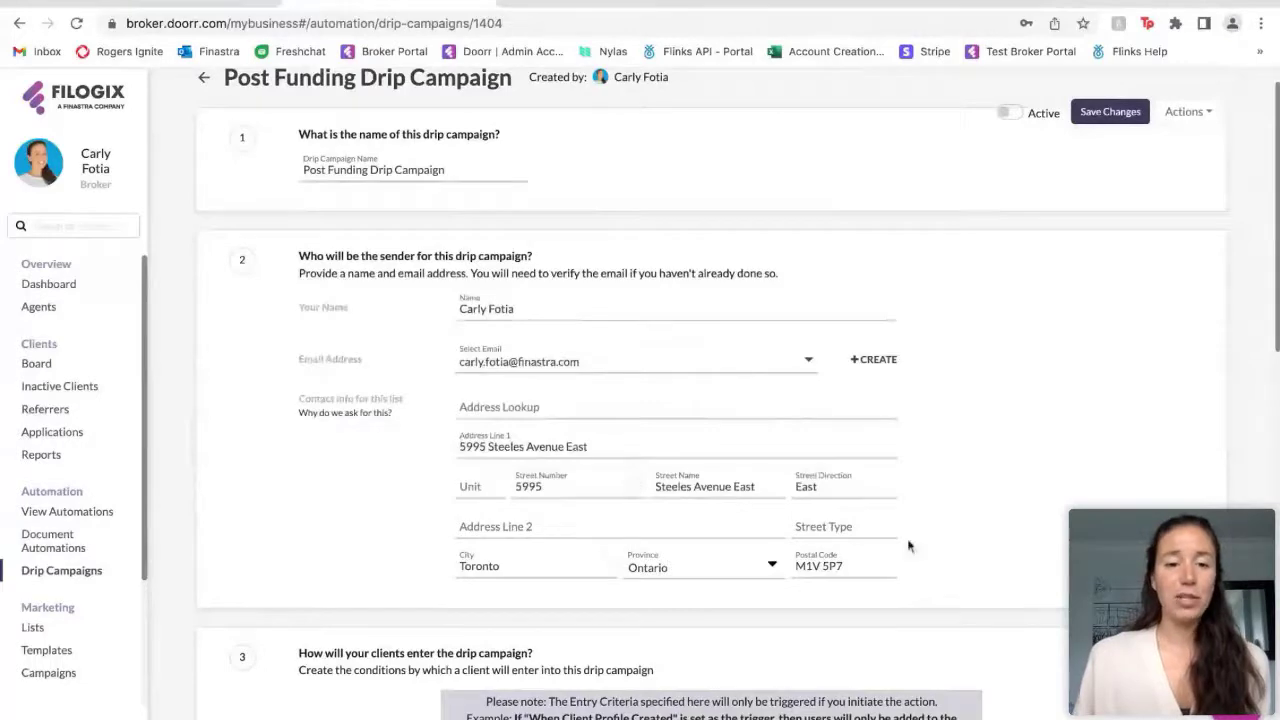
scroll(900, 540, down, 3)
click(572, 190)
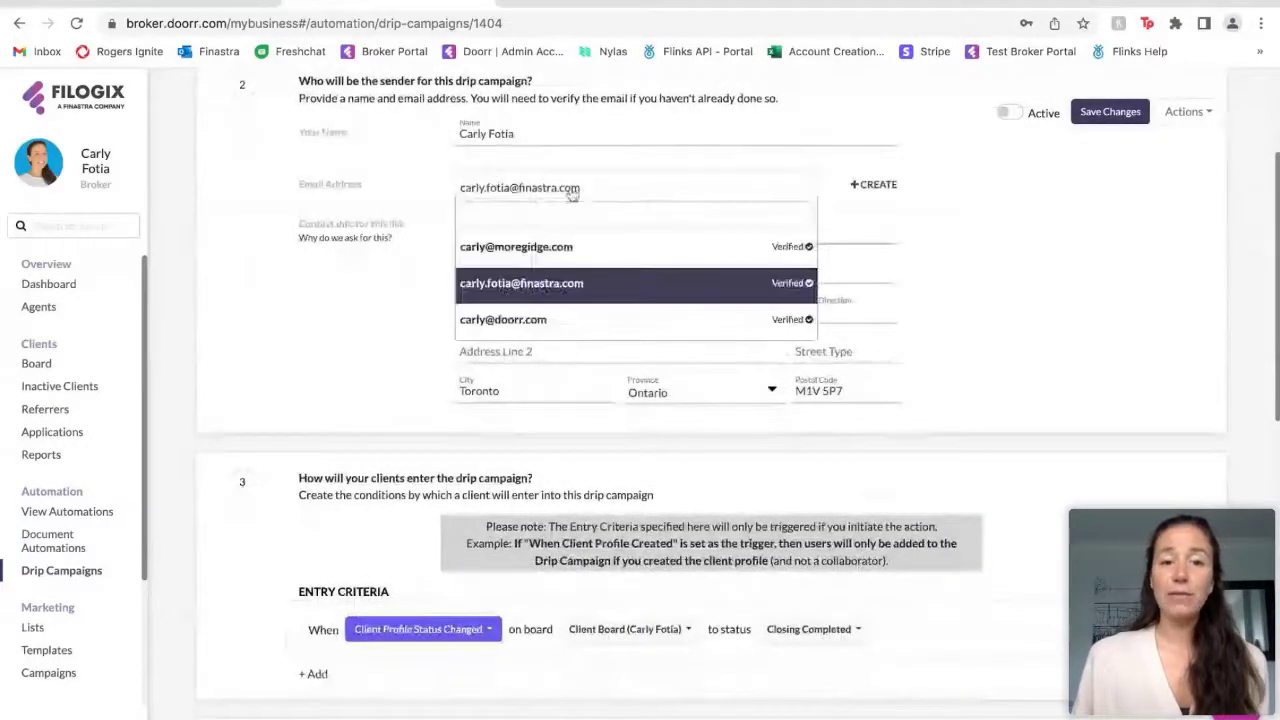
click(572, 193)
scroll(880, 310, down, 5)
scroll(817, 294, up, 1)
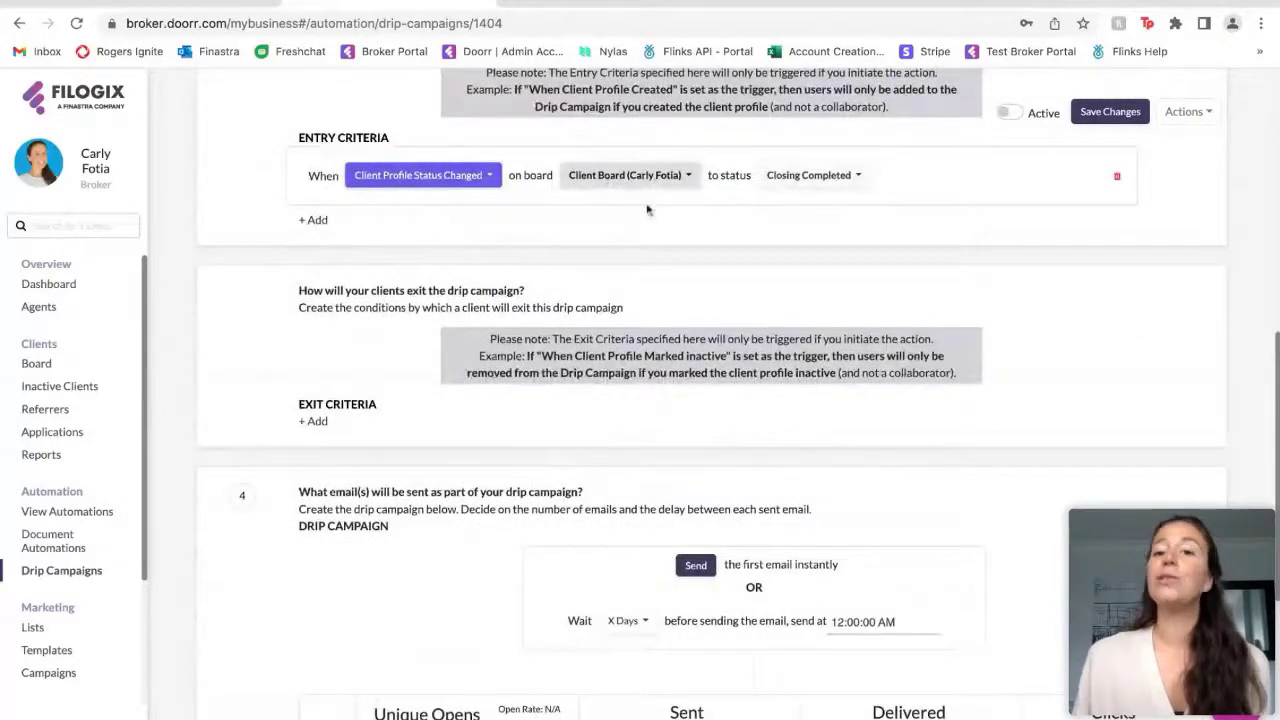
scroll(829, 306, down, 4)
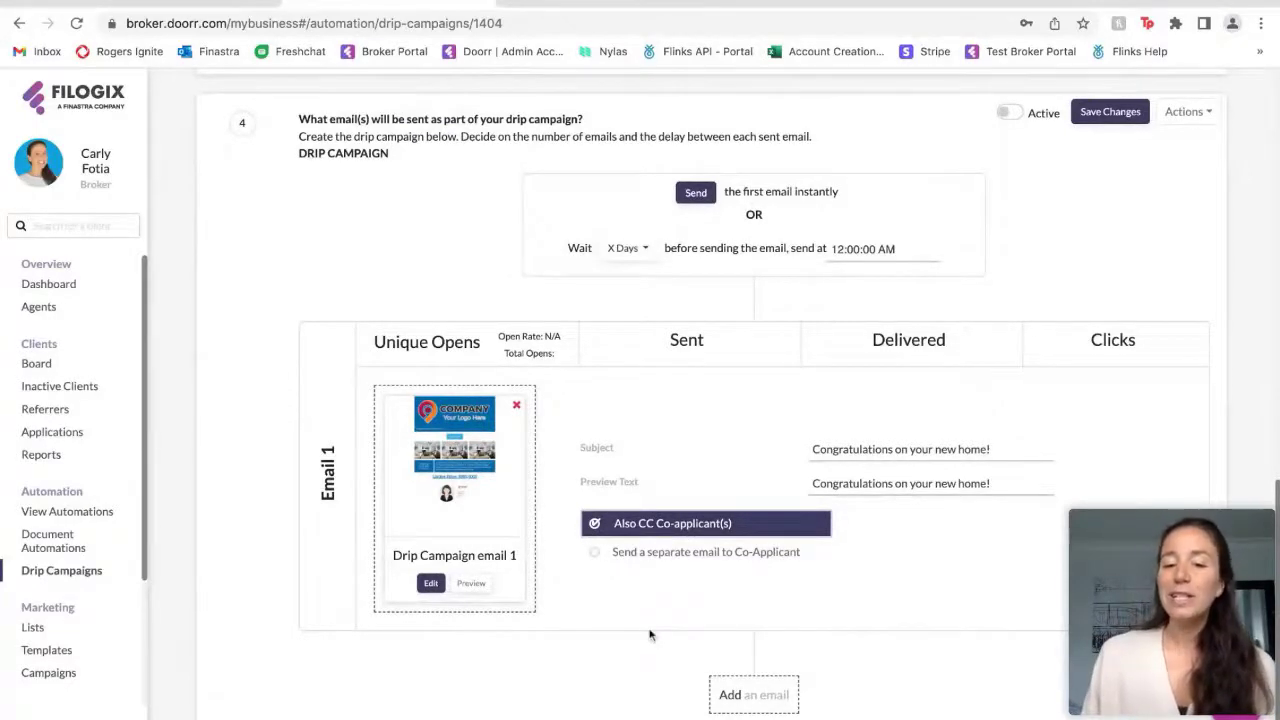
Add Email 2 with a 2 Weeks wait and open its template gallery
click(731, 692)
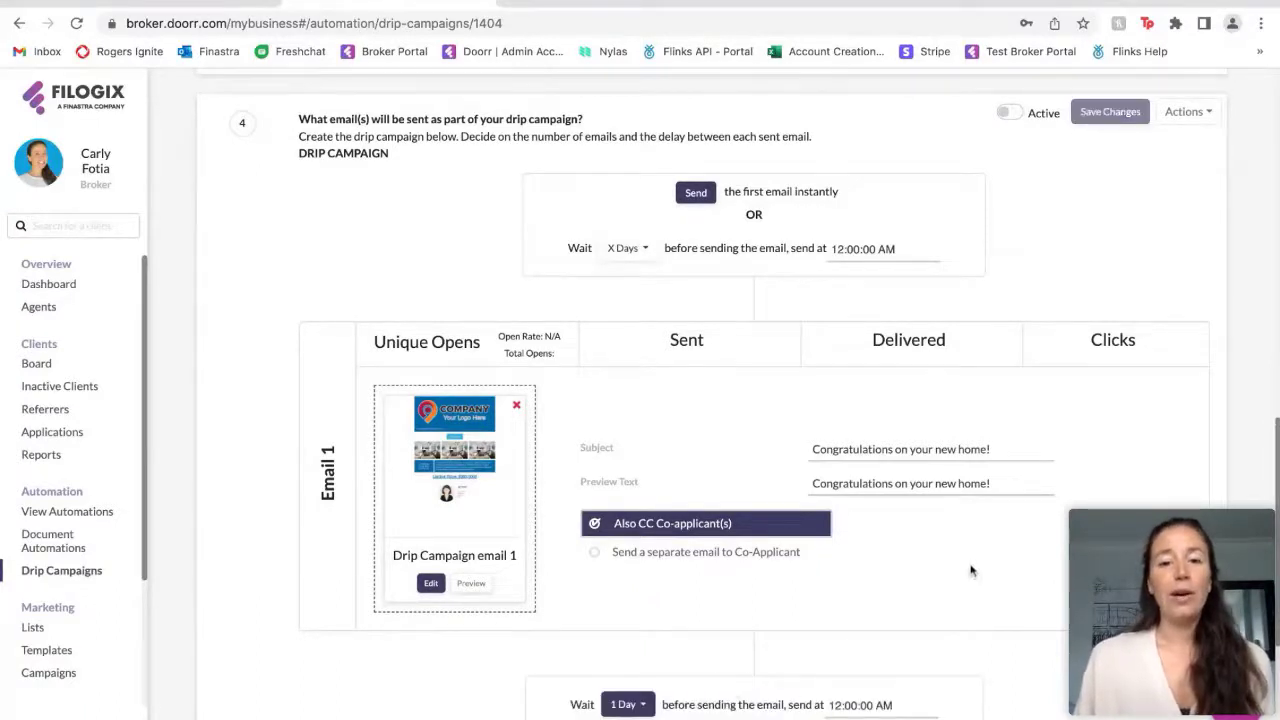
scroll(711, 134, down, 3)
scroll(743, 226, up, 1)
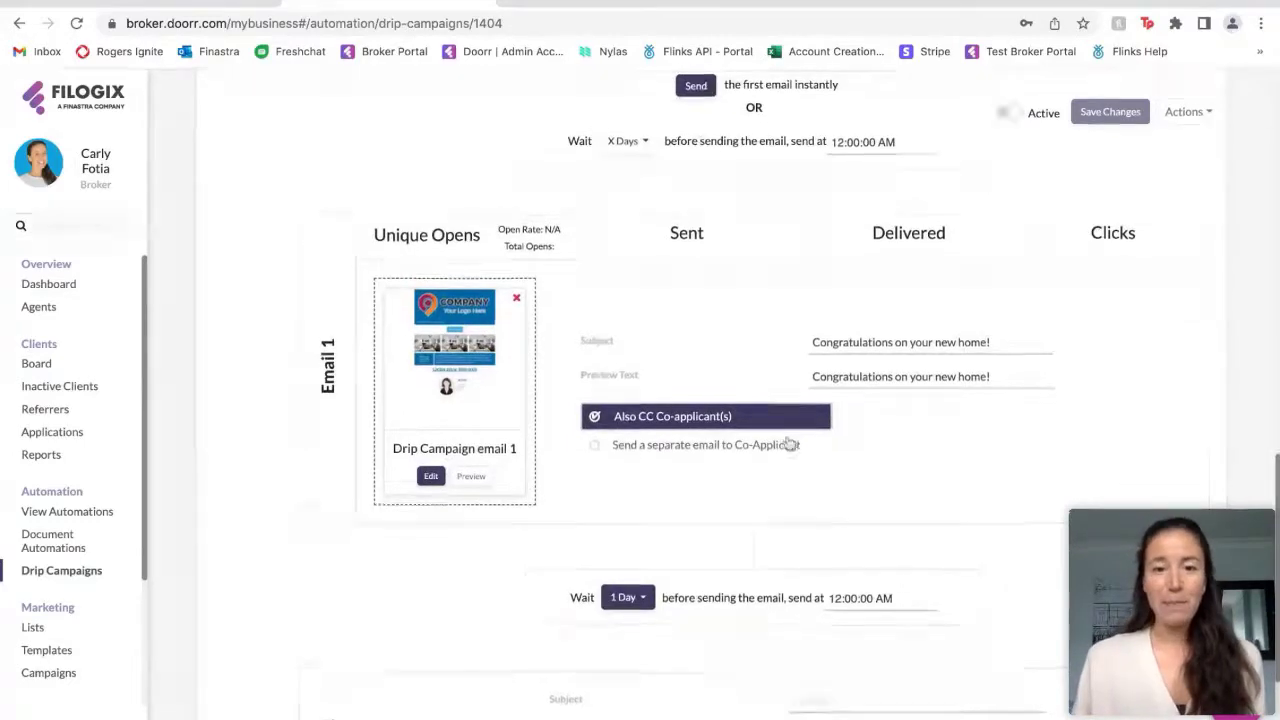
scroll(637, 449, down, 2)
click(633, 432)
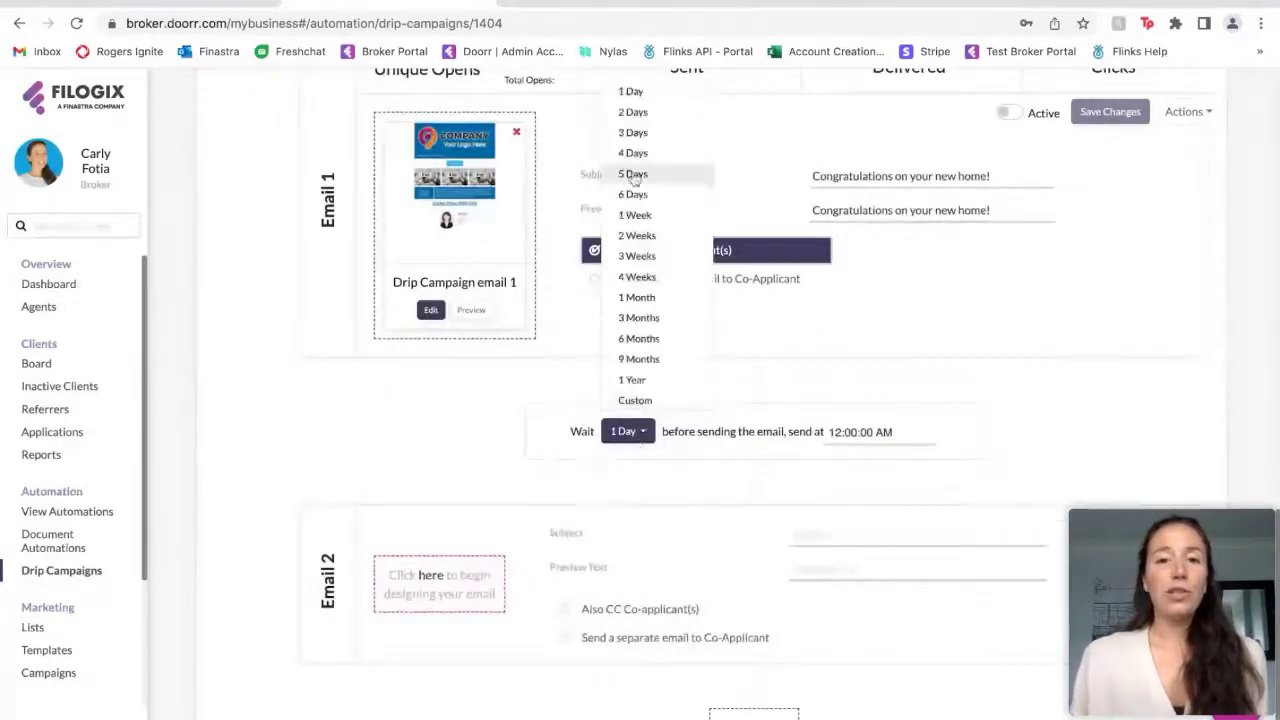
click(640, 235)
scroll(922, 362, down, 1)
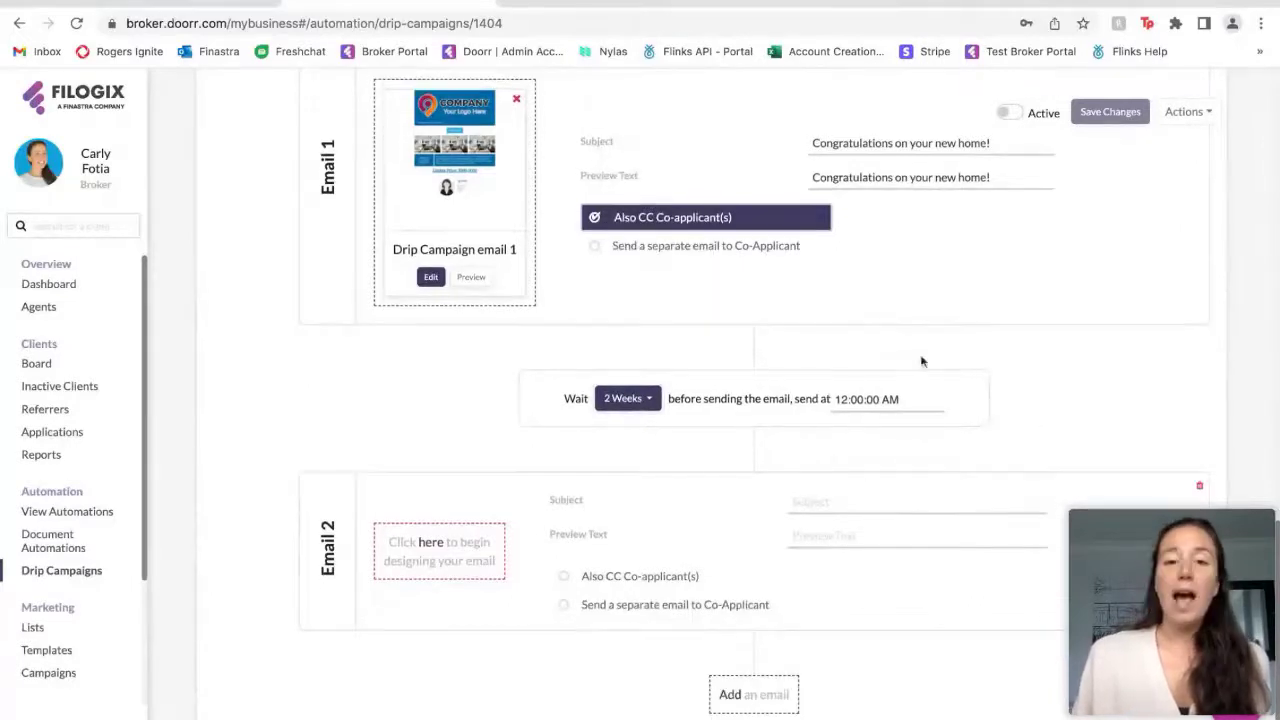
click(892, 496)
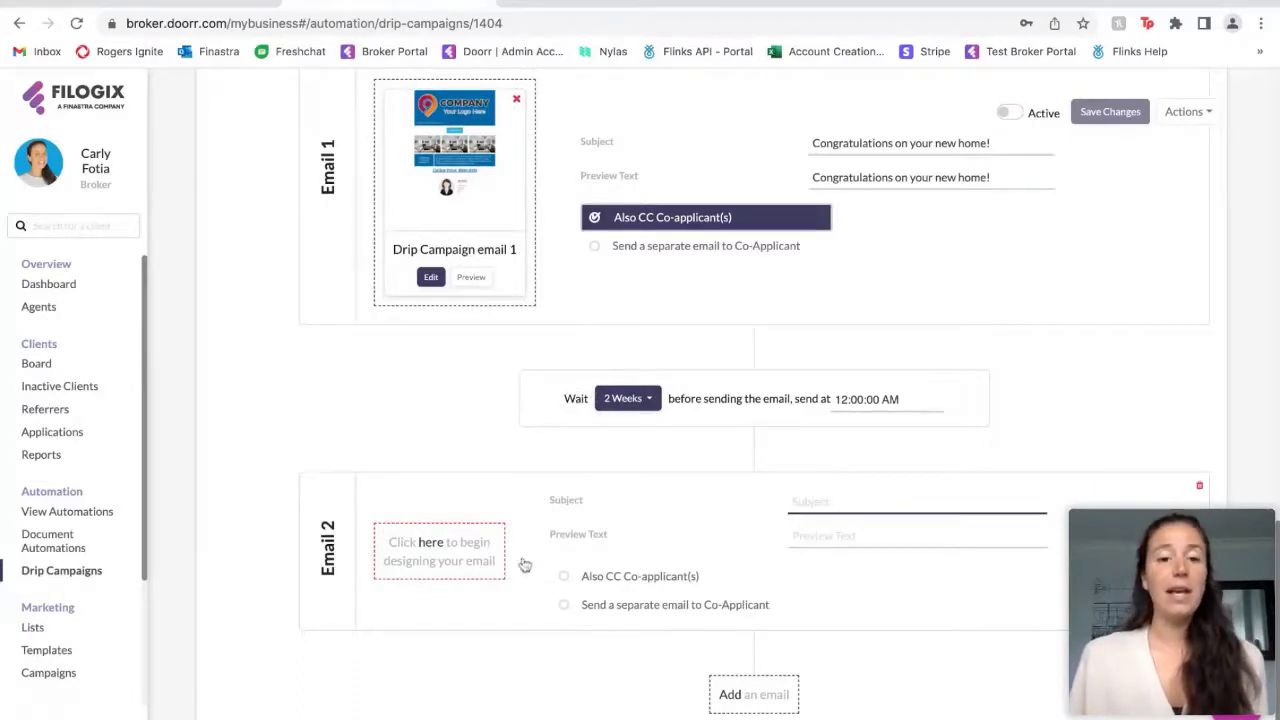
click(421, 545)
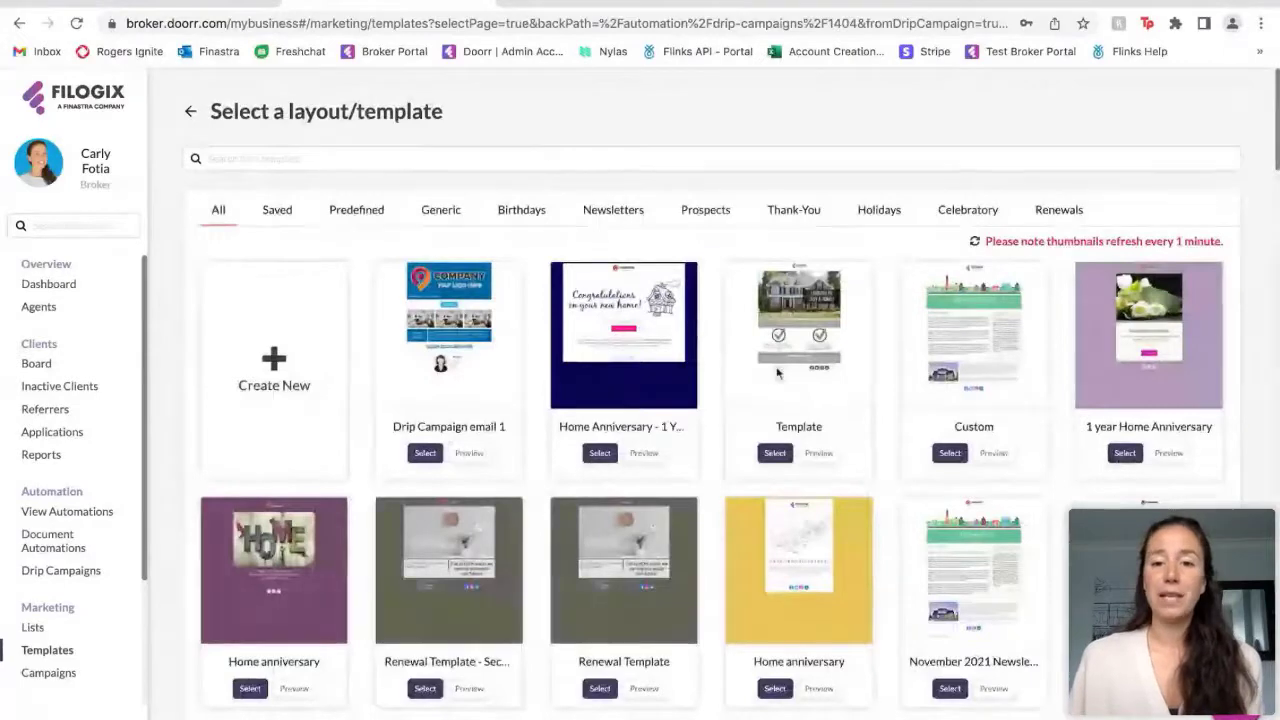
Give Email 2 the Template design, subject and preview 'How is your new home?', CC co-applicants, and save
click(778, 457)
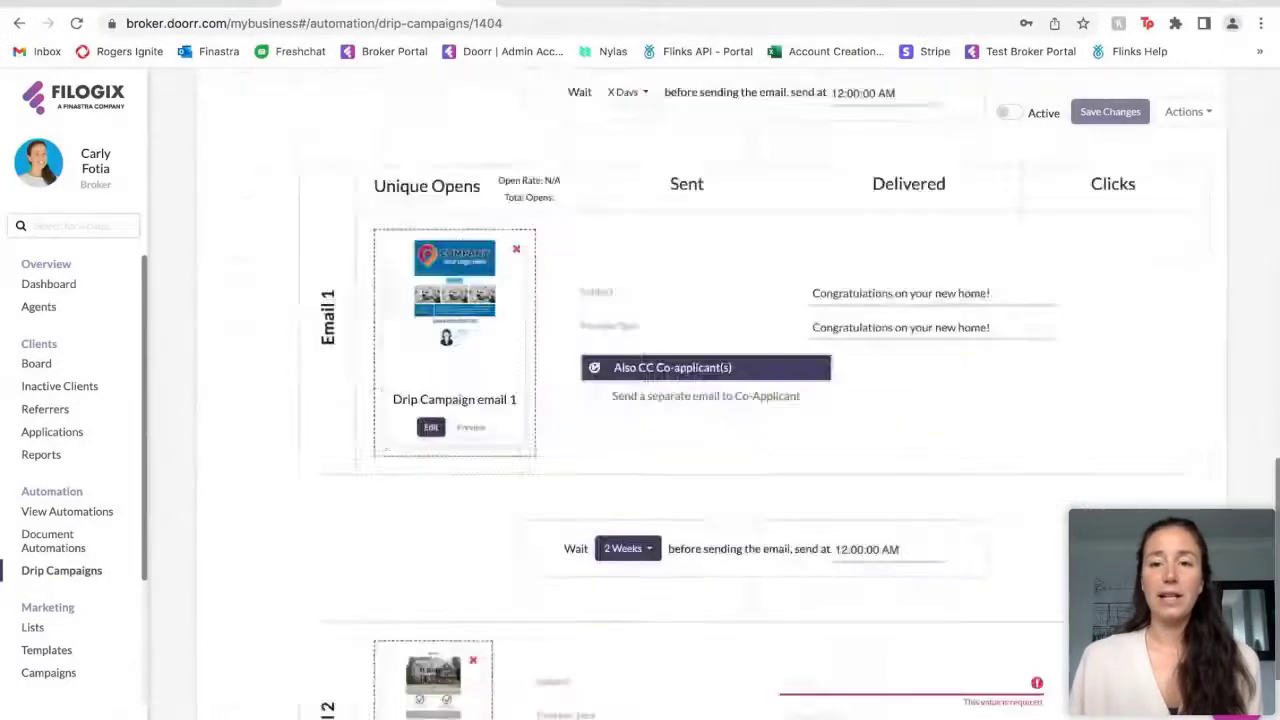
click(928, 476)
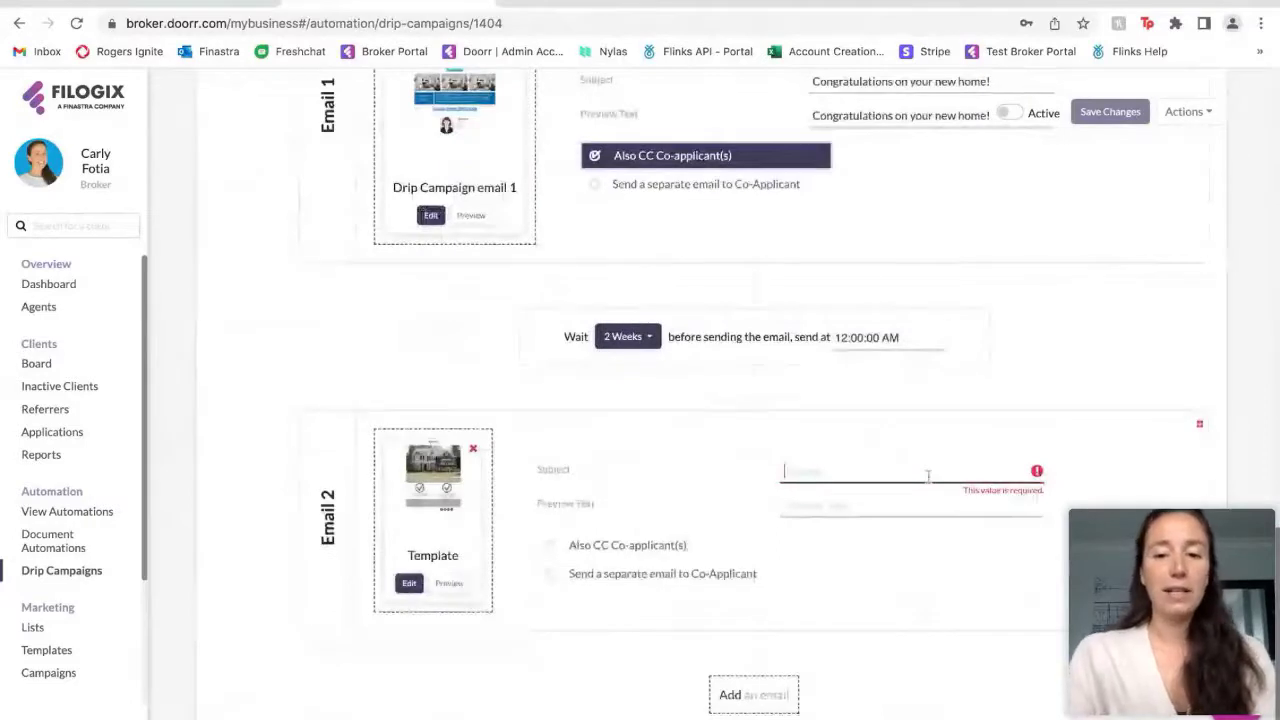
text(How is your new home?)
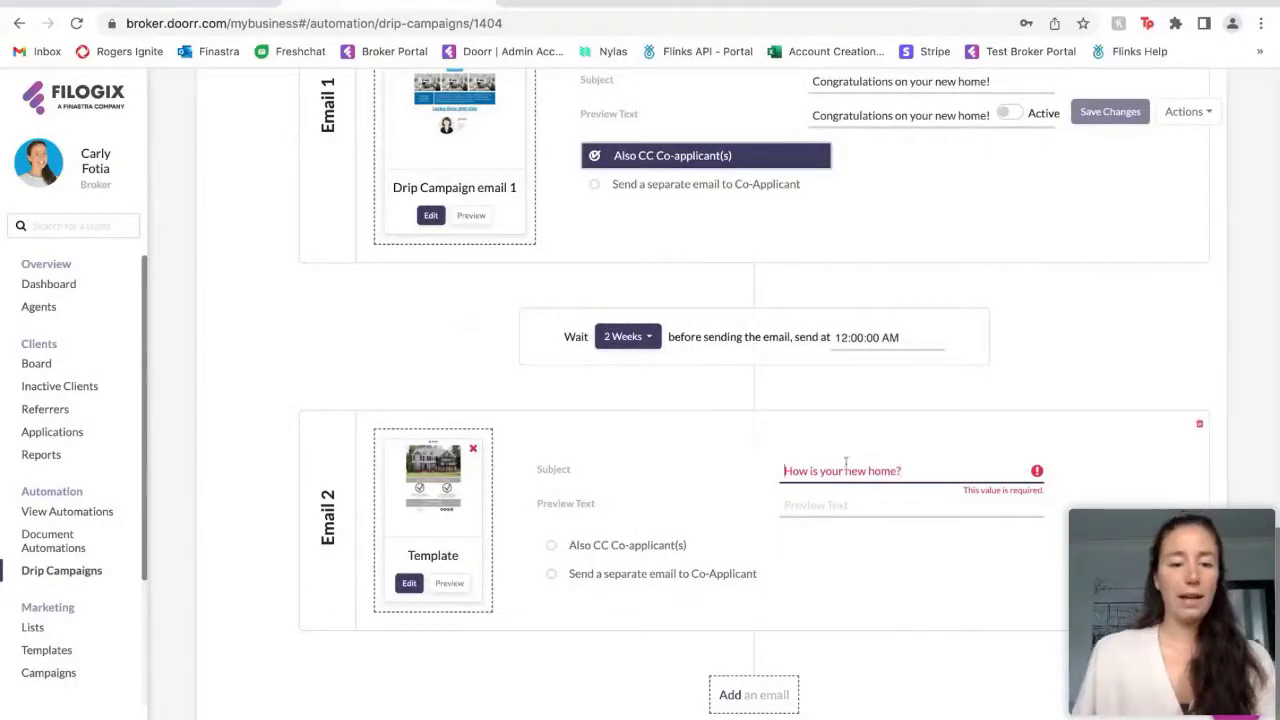
key(ctrl+a)
key(ctrl+c)
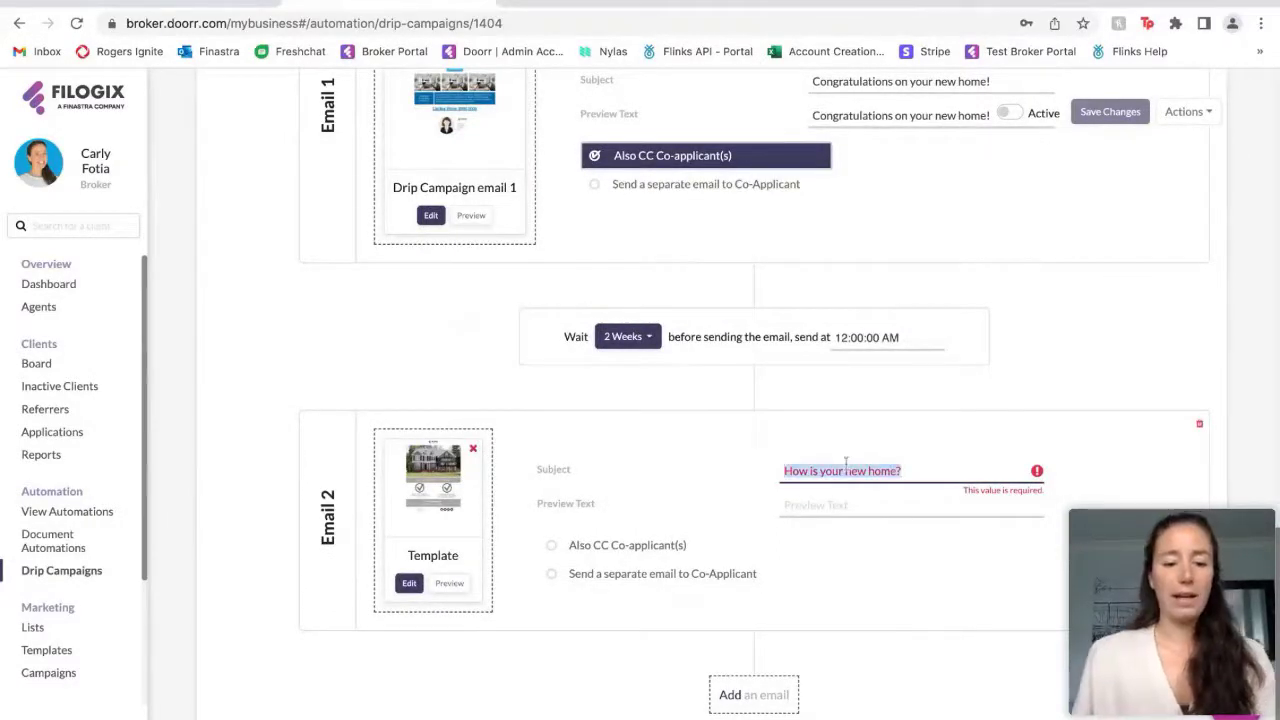
click(851, 502)
key(ctrl+v)
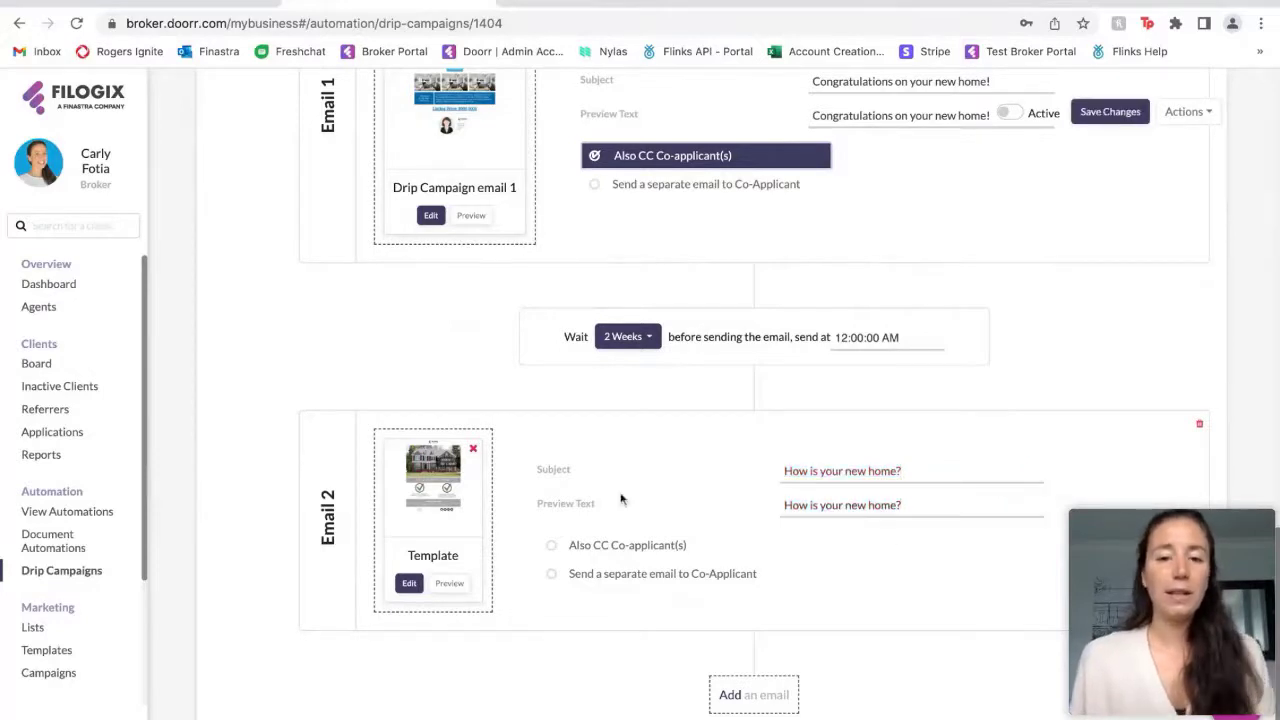
click(628, 545)
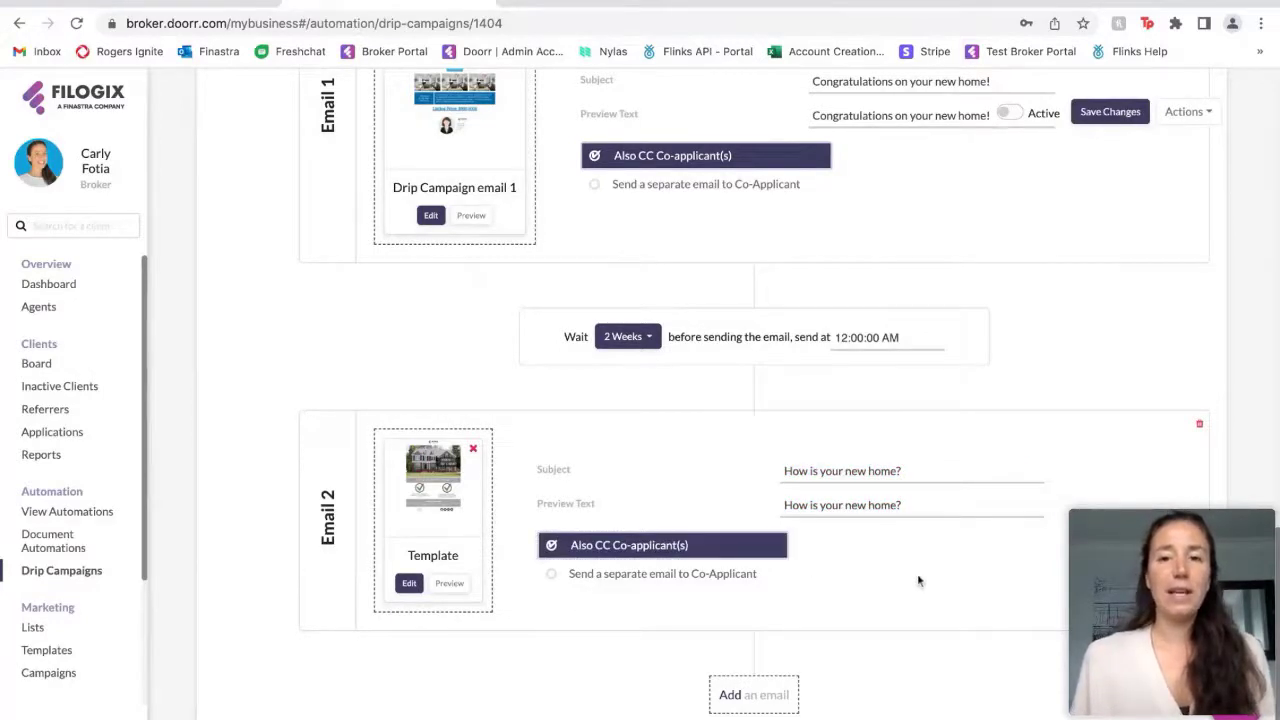
click(1102, 114)
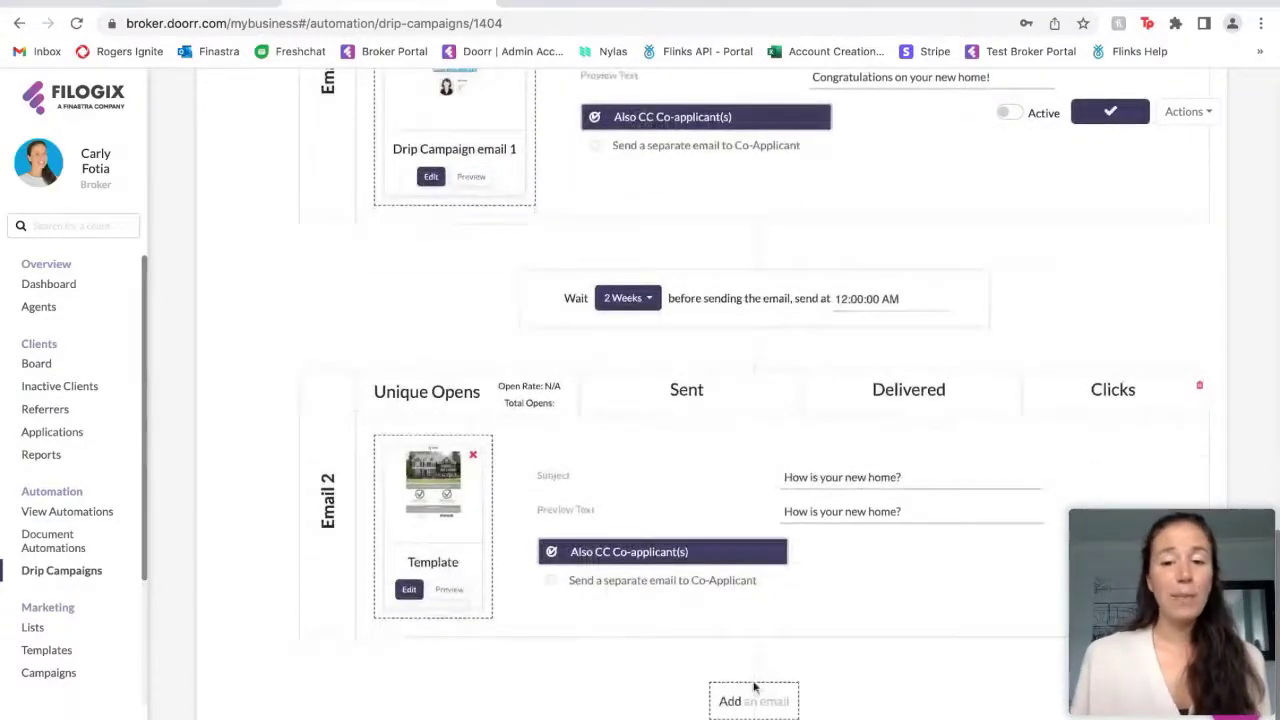
Add Email 3 sent 6 Months after Email 2, using the Custom design
click(757, 690)
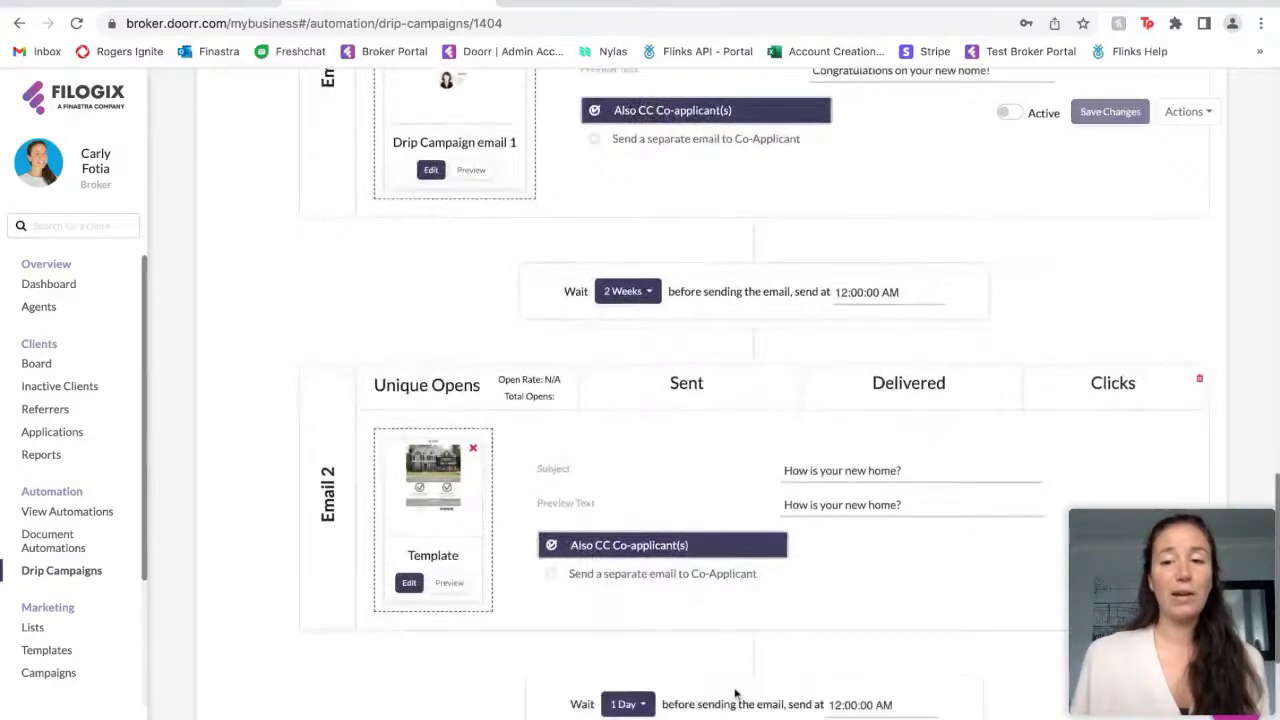
scroll(735, 693, down, 3)
click(628, 398)
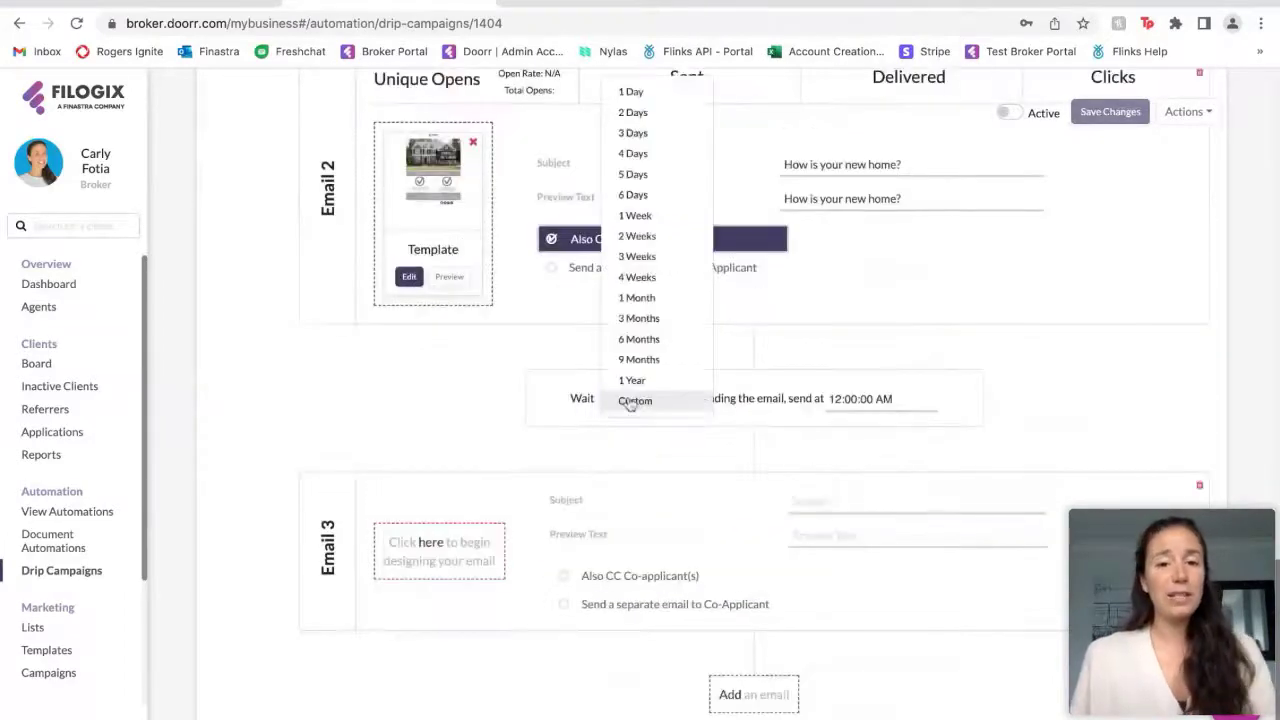
click(643, 338)
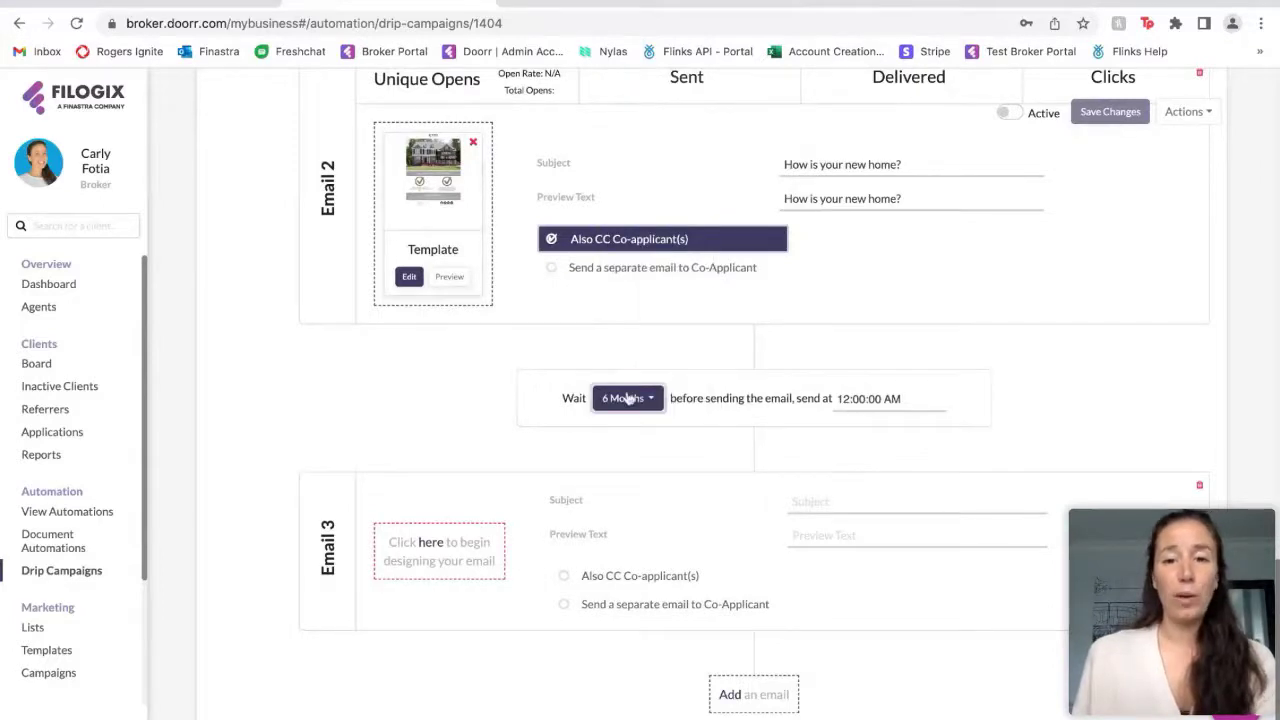
click(426, 541)
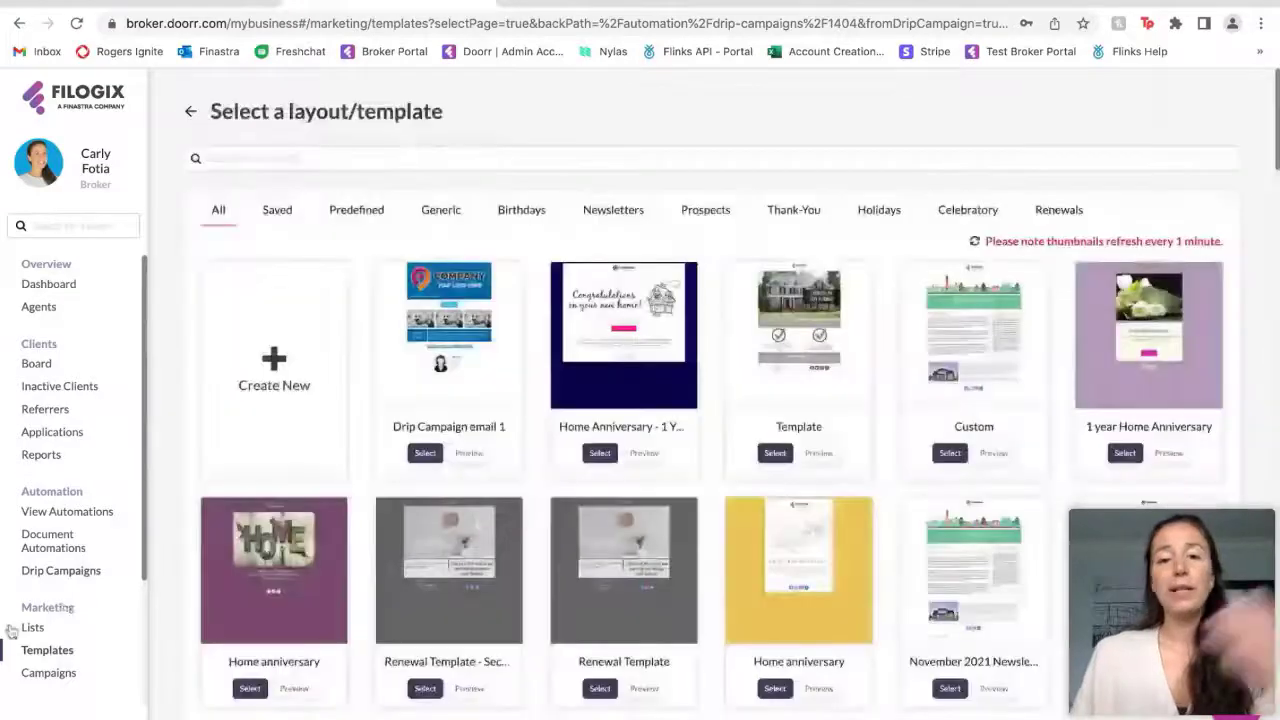
click(950, 453)
Set Email 3's subject and preview to 'Hey! Just checking in!', CC co-applicants, and save
click(876, 476)
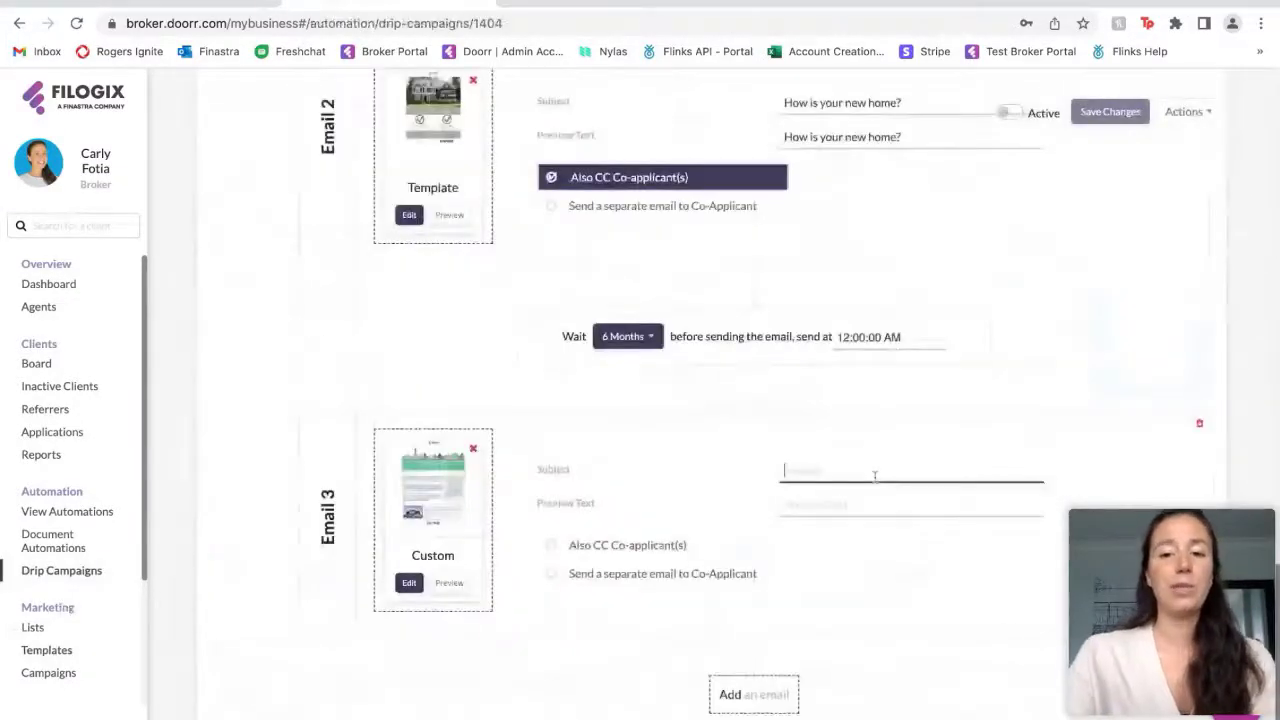
text(Hey! Just checking in!)
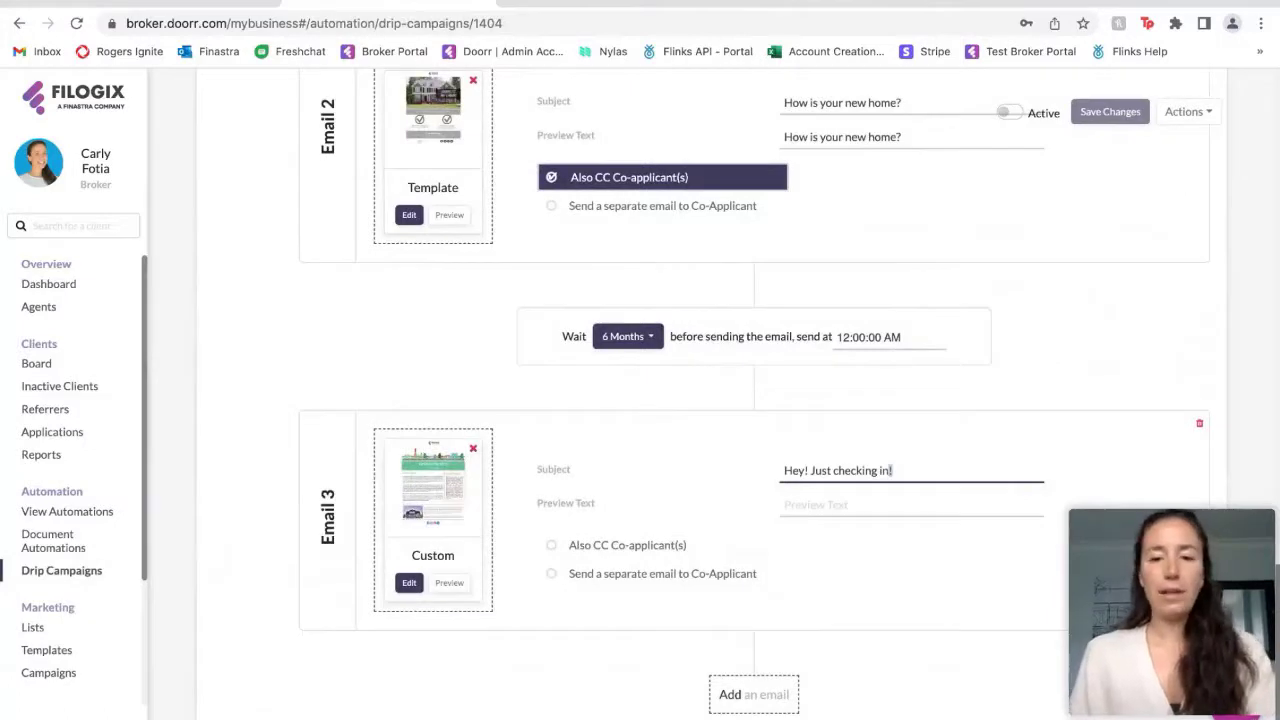
key(Tab)
key(ctrl+v)
click(670, 552)
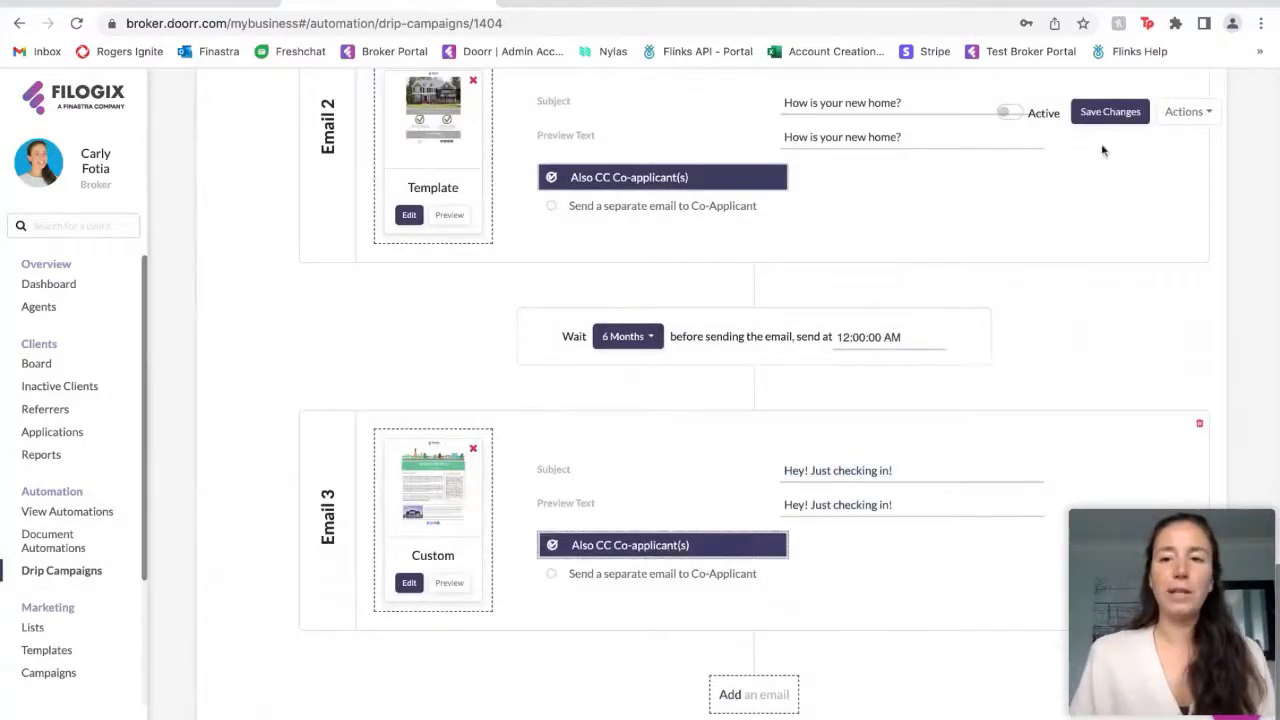
click(1108, 115)
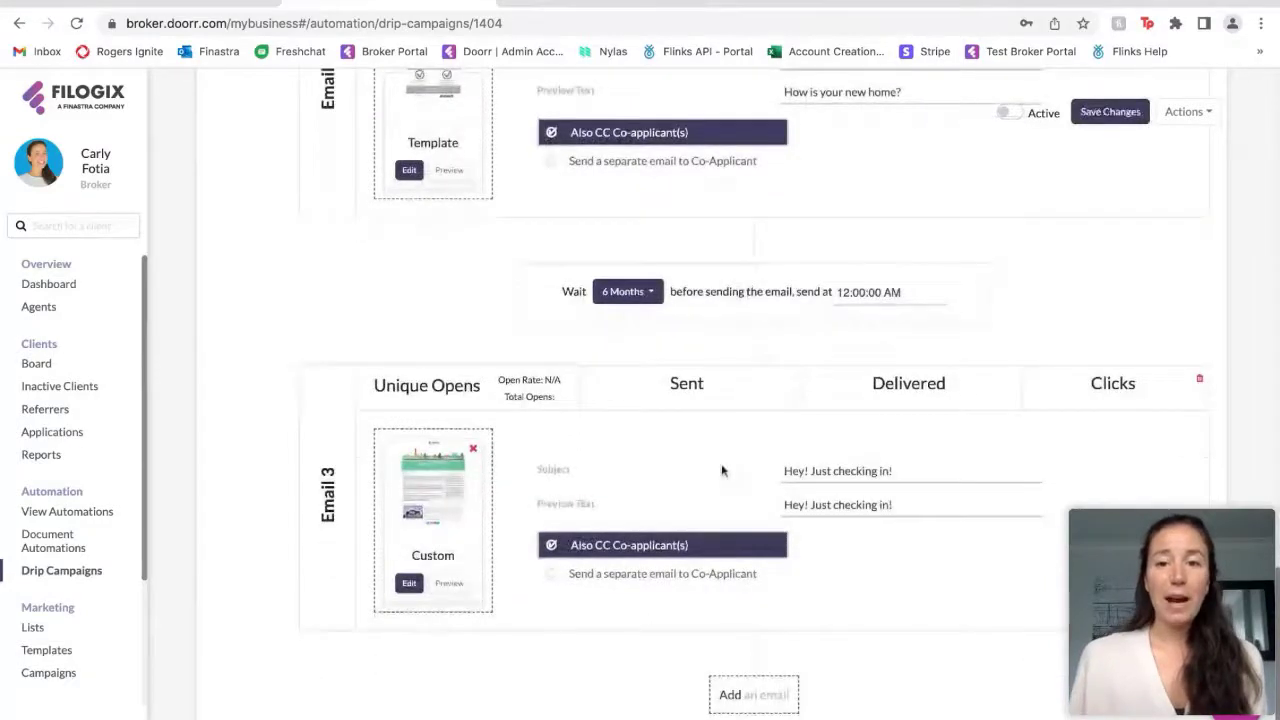
scroll(722, 470, up, 15)
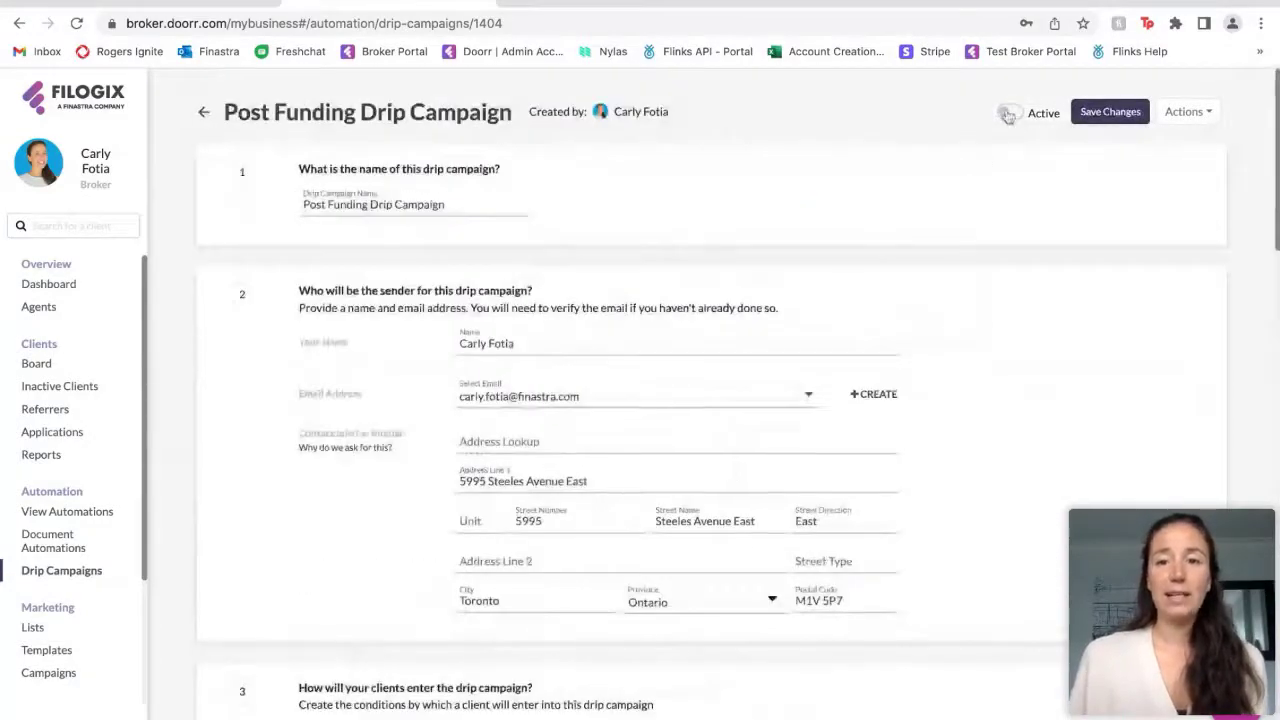
Switch the Post Funding Drip Campaign to Active and go back to the Drip Campaigns list
click(1008, 115)
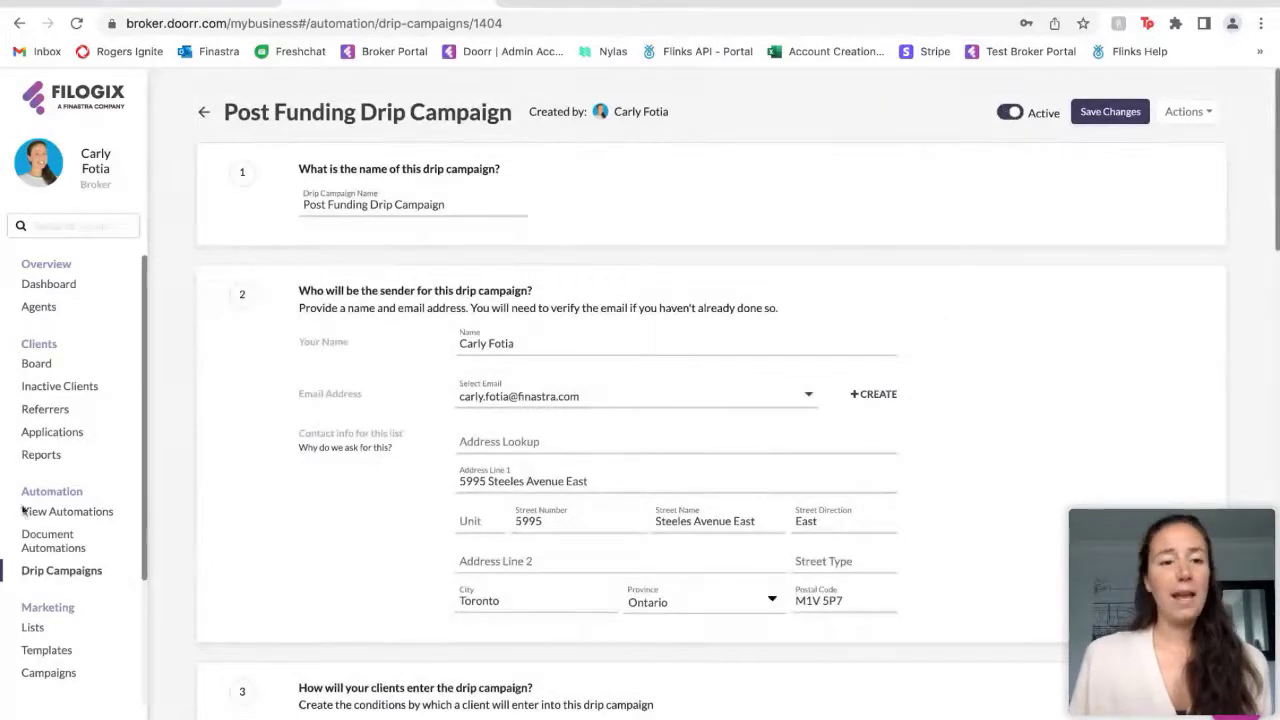
click(48, 573)
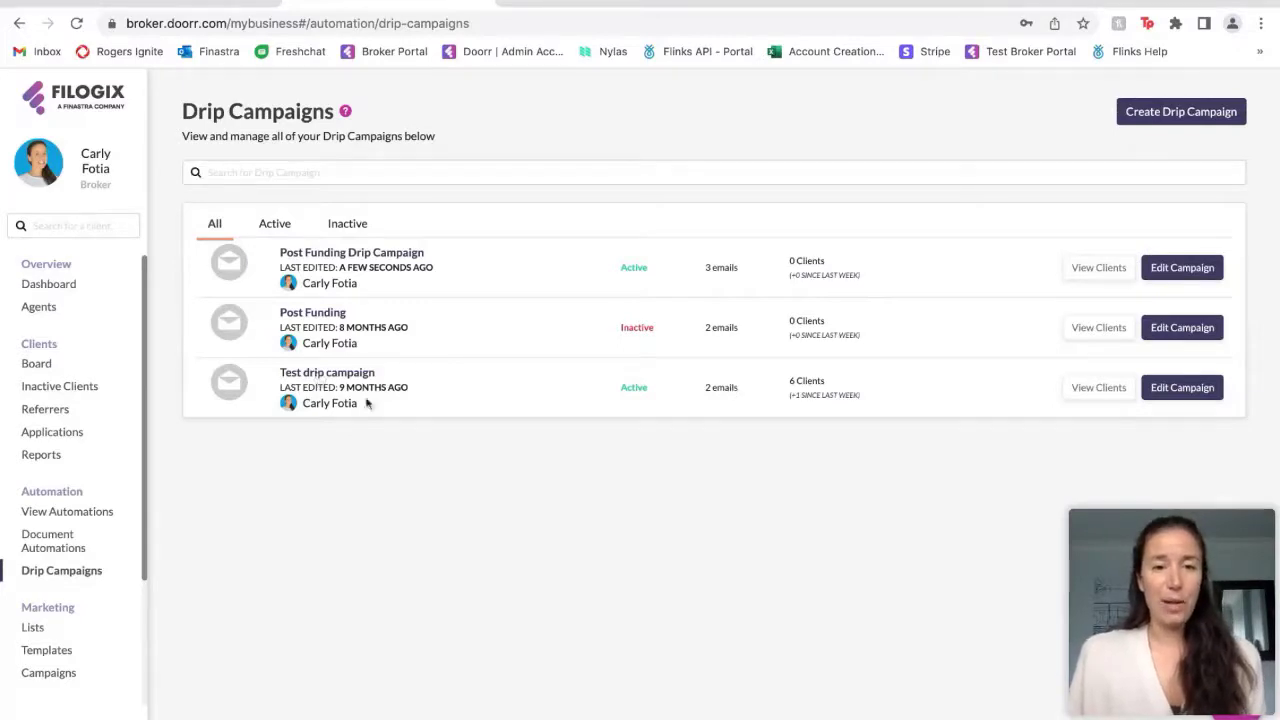
drag(341, 387, 451, 403)
click(657, 392)
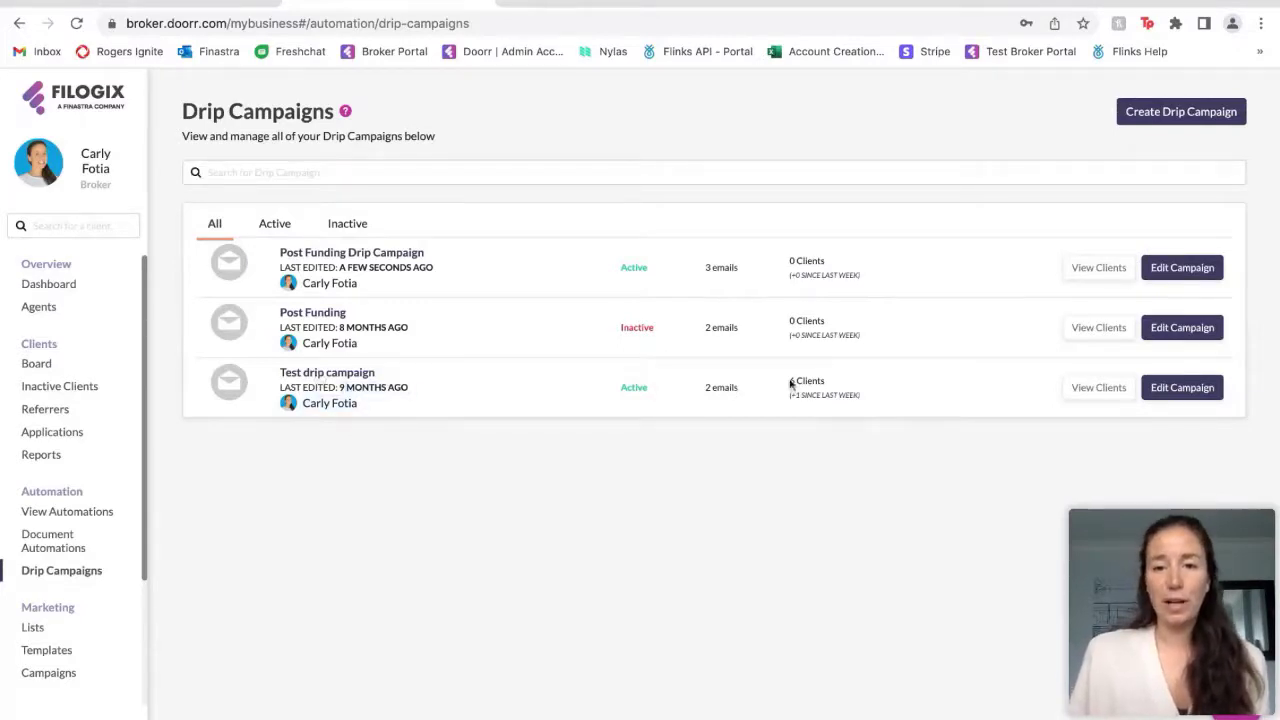
drag(793, 381, 825, 382)
click(981, 379)
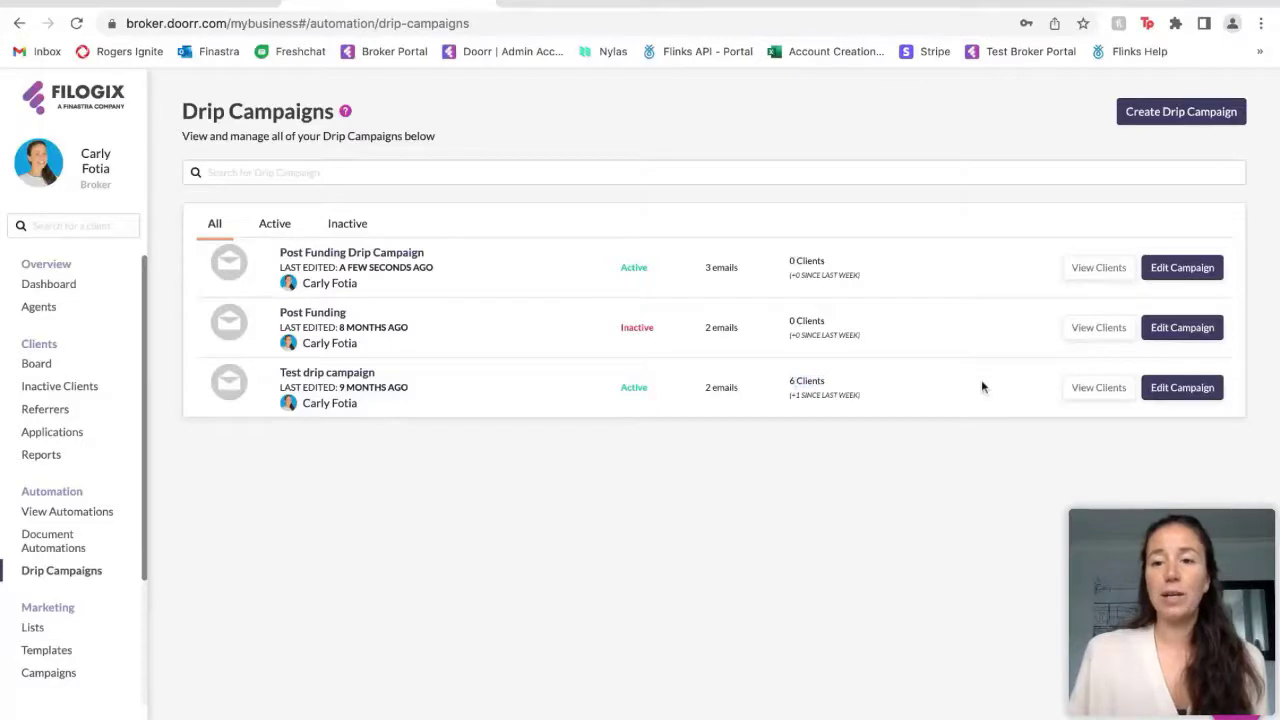
click(1114, 394)
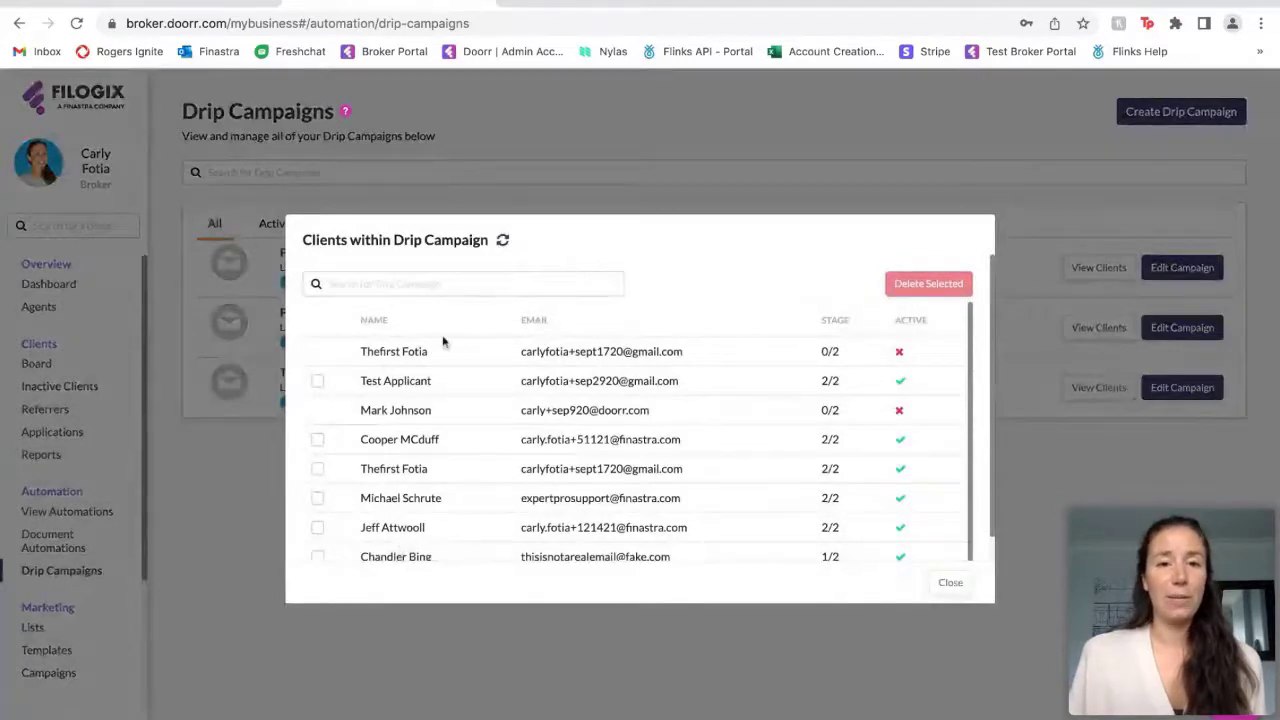
click(174, 500)
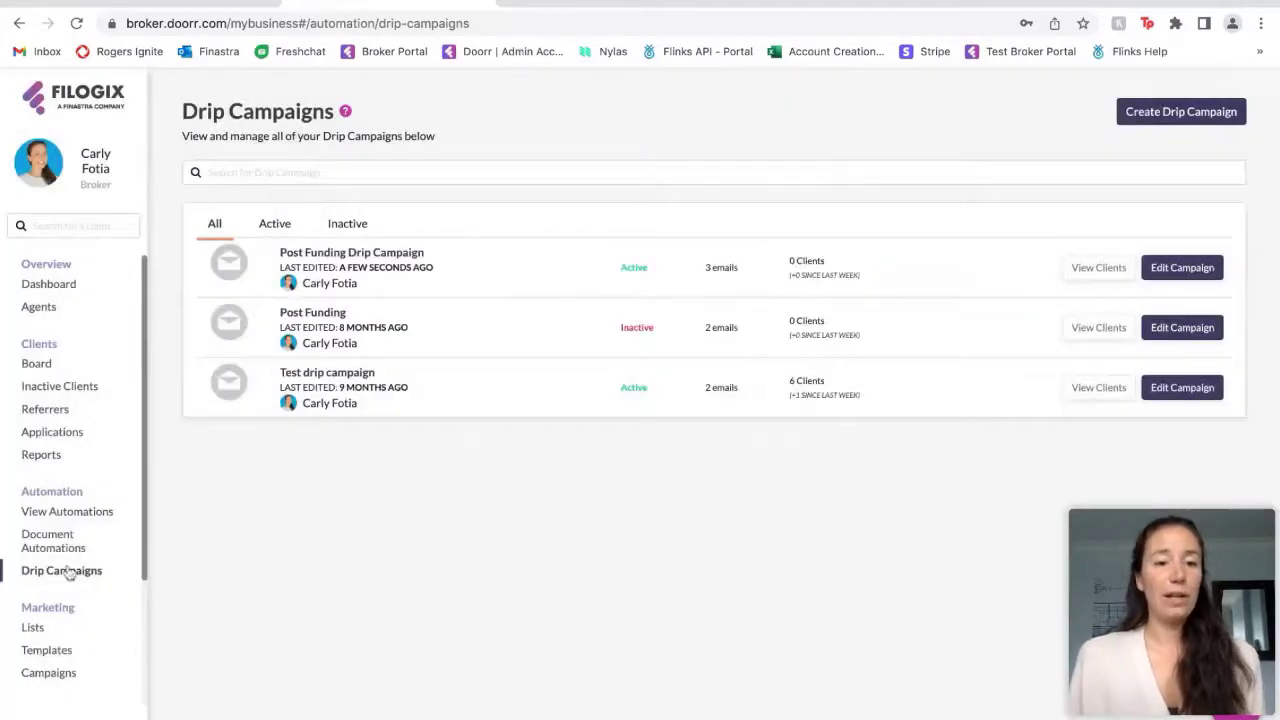
On the client Board, move the Conditions client to Closing Completed and open their profile
click(30, 364)
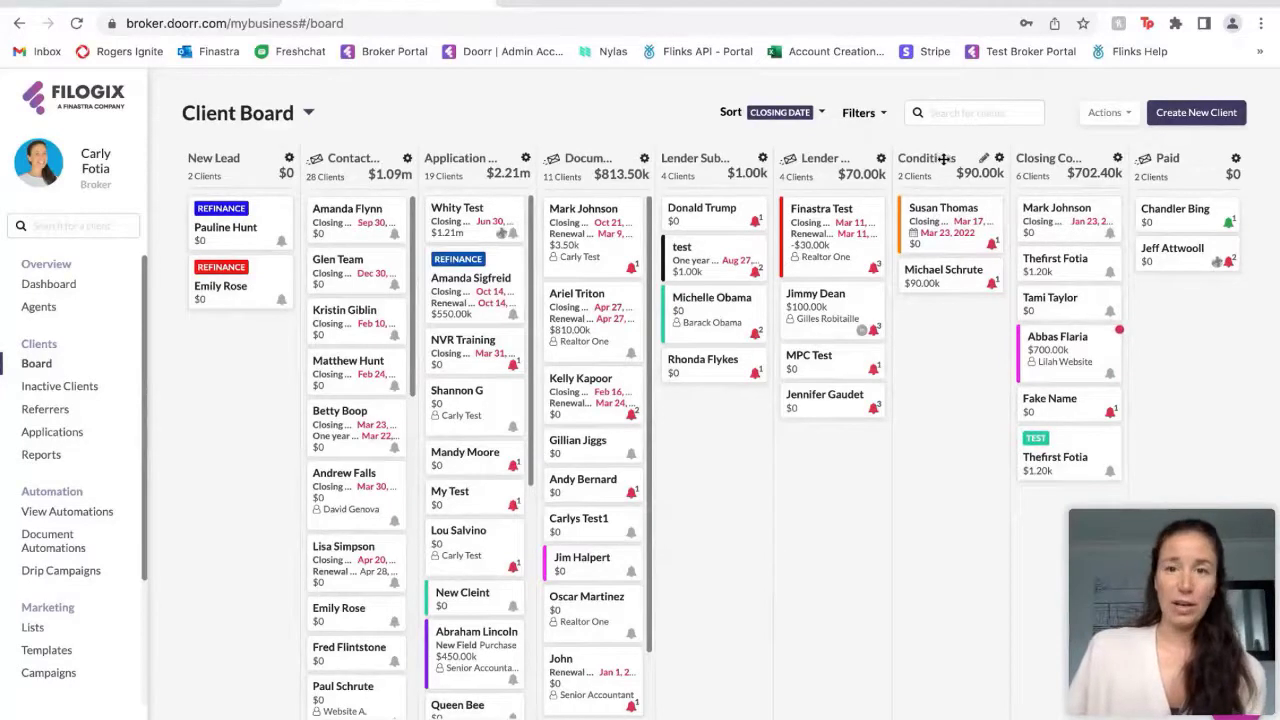
drag(944, 214, 1045, 540)
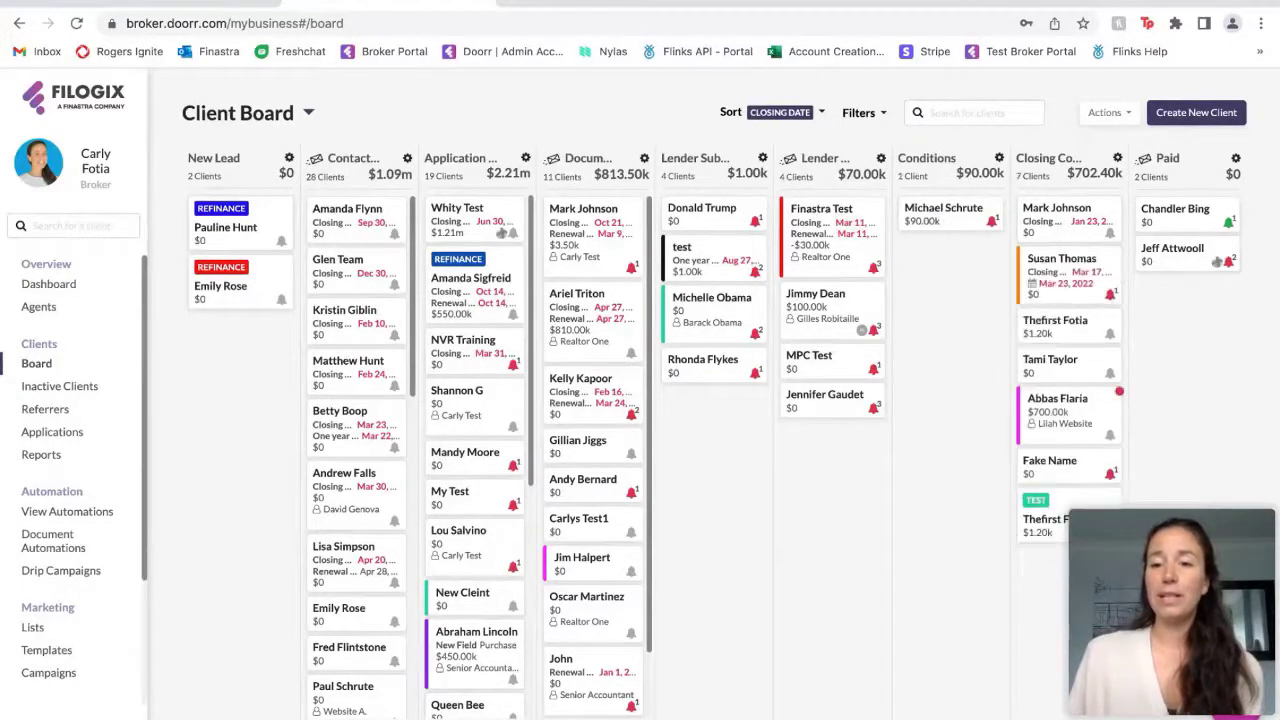
click(1058, 262)
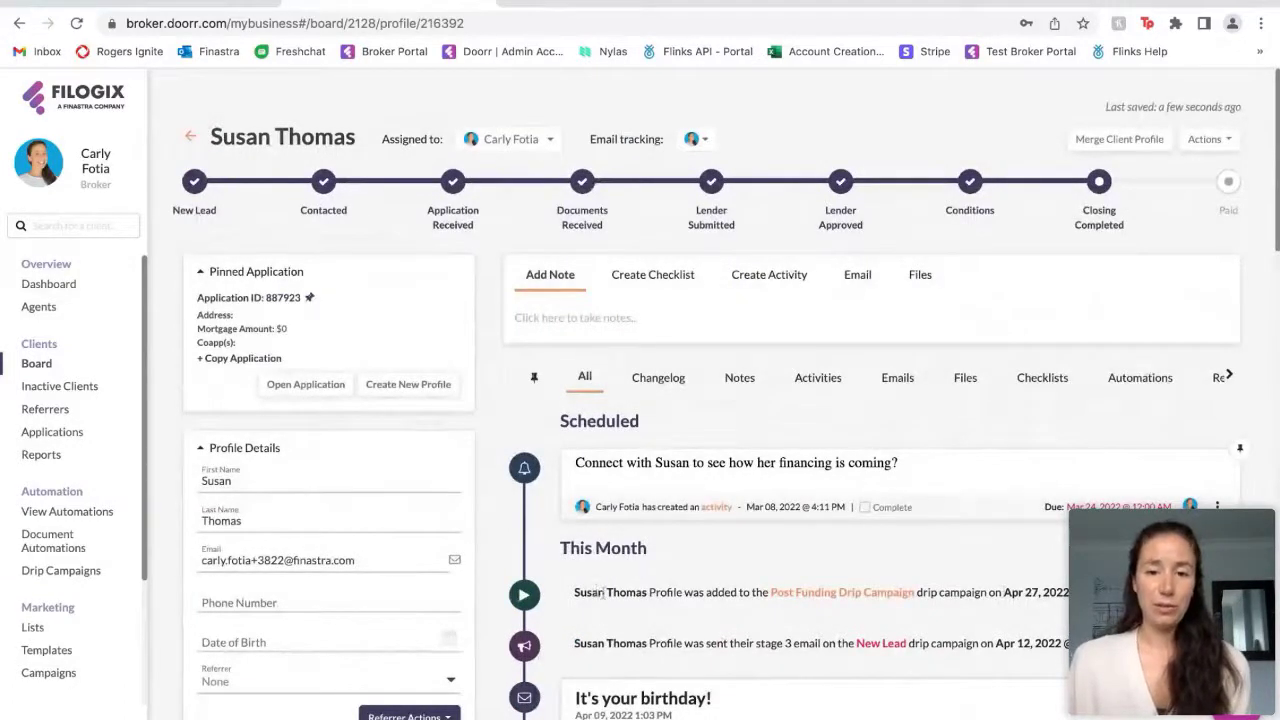
Point out the Post Funding Drip Campaign enrolment on the profile timeline, then return to Drip Campaigns
scroll(690, 597, down, 1)
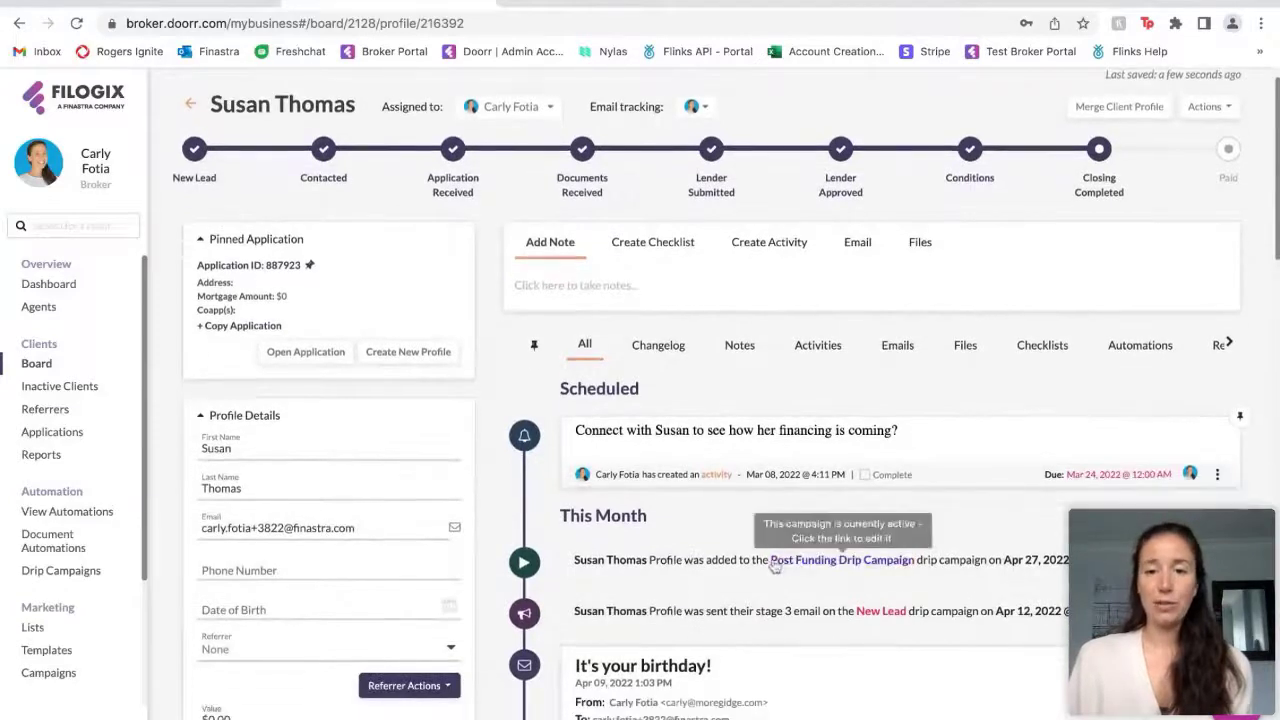
triple_click(953, 560)
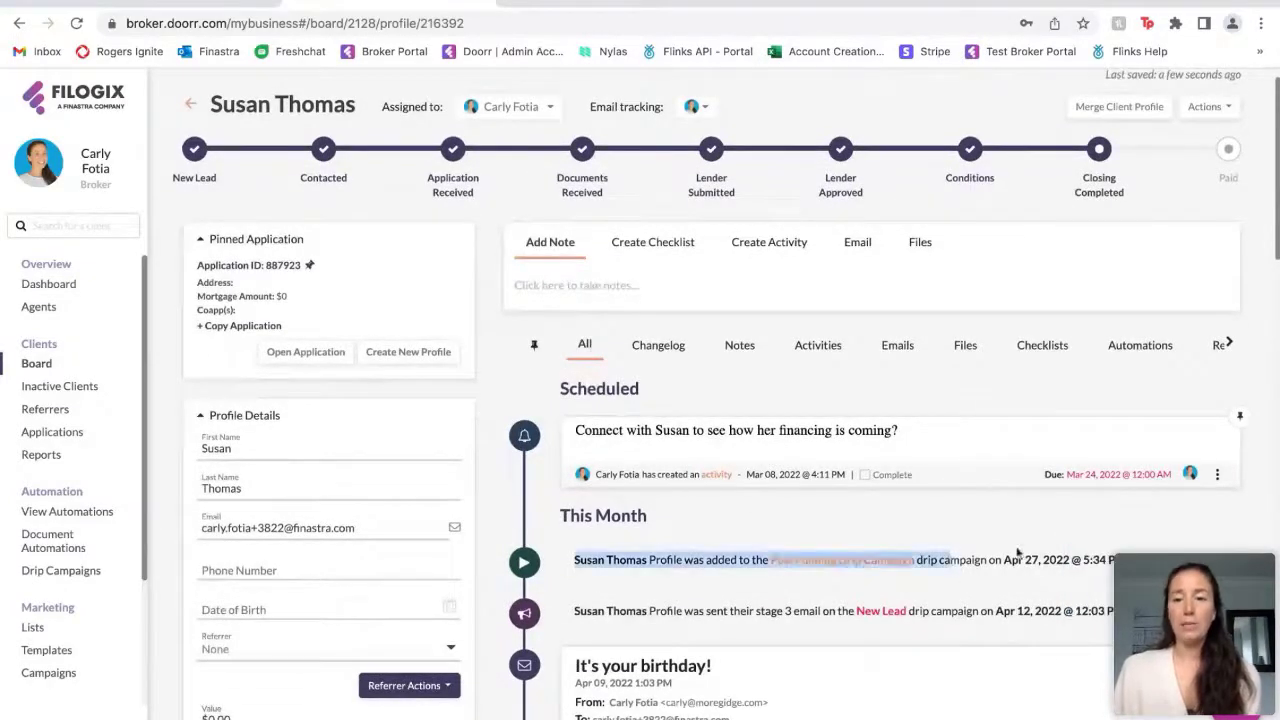
click(1022, 556)
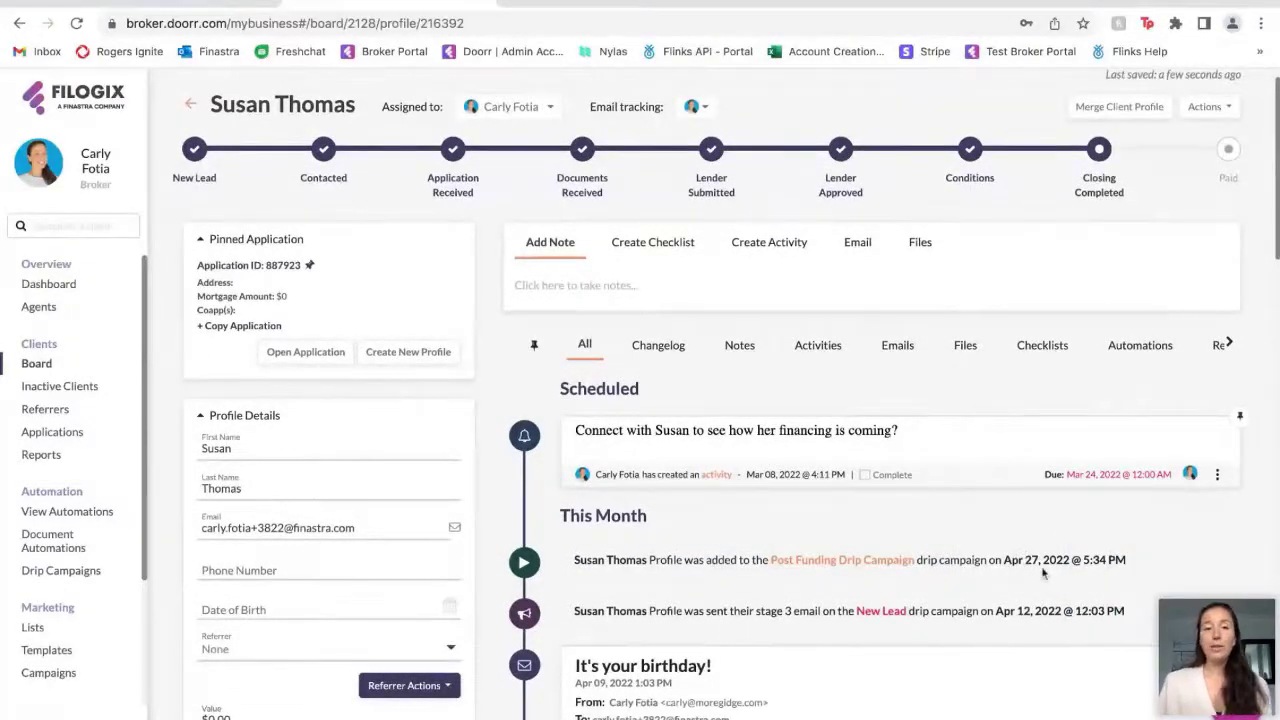
scroll(1043, 572, up, 1)
click(61, 572)
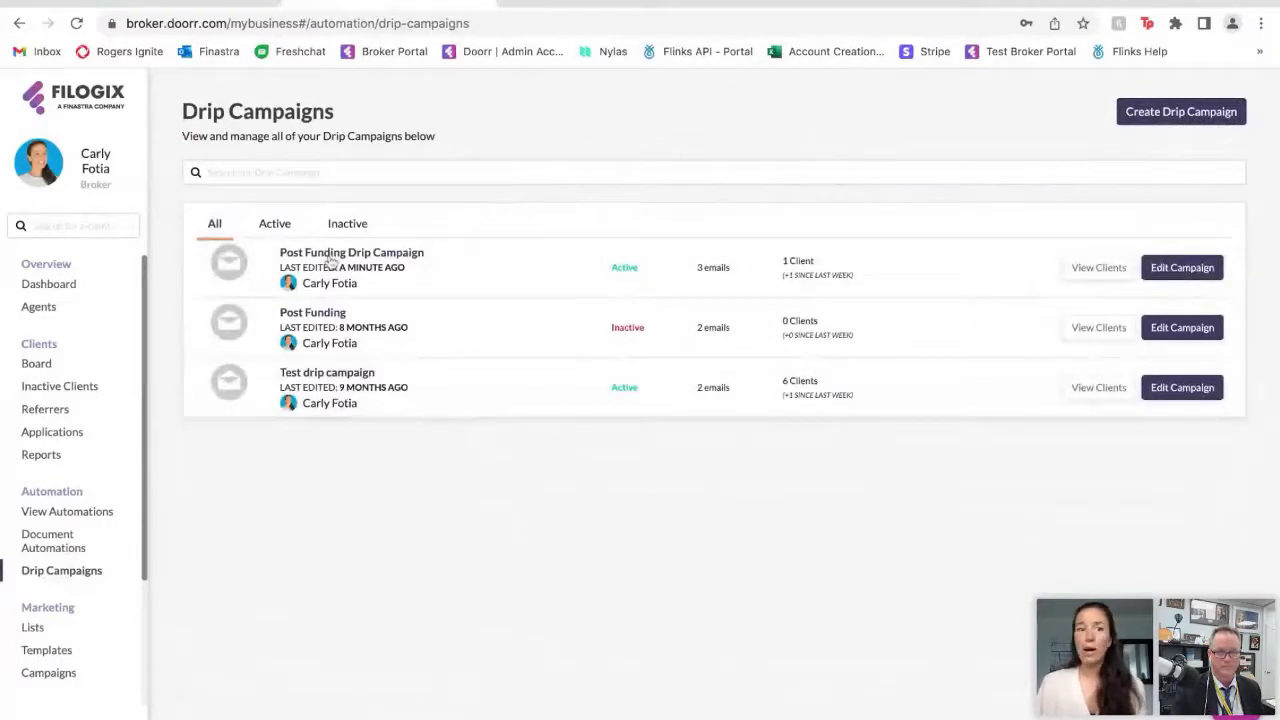
click(1099, 387)
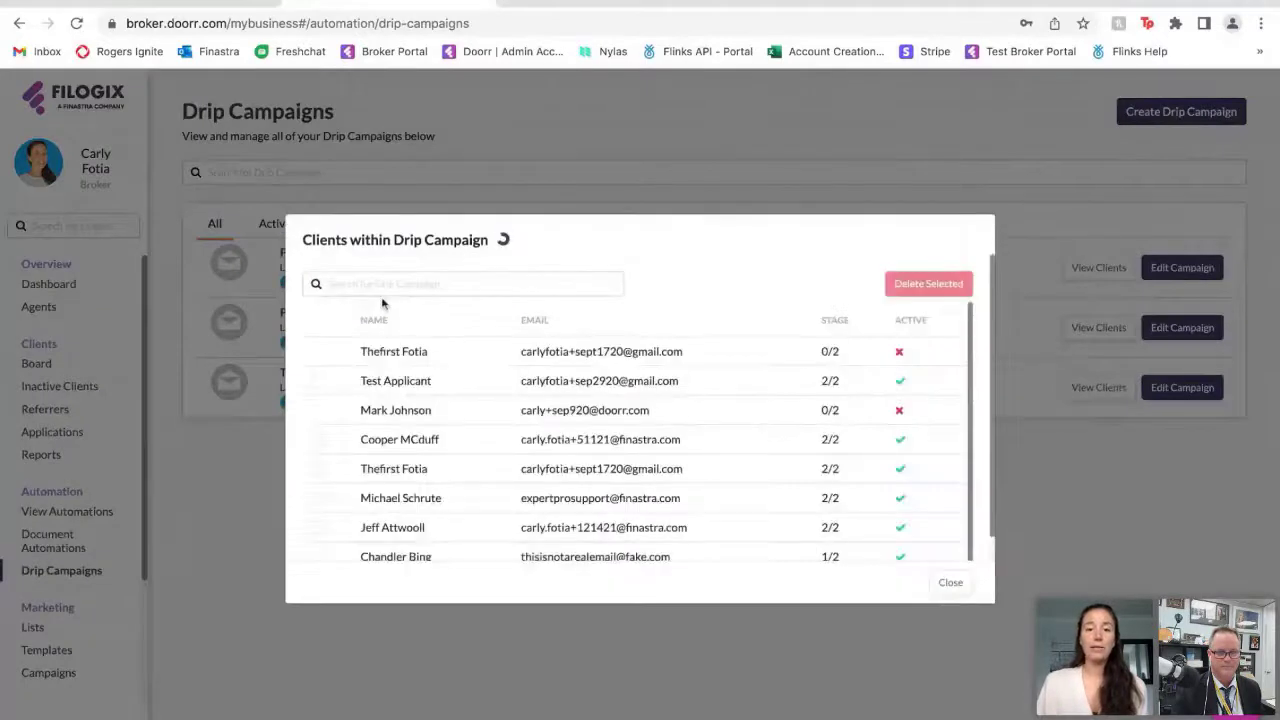
click(317, 440)
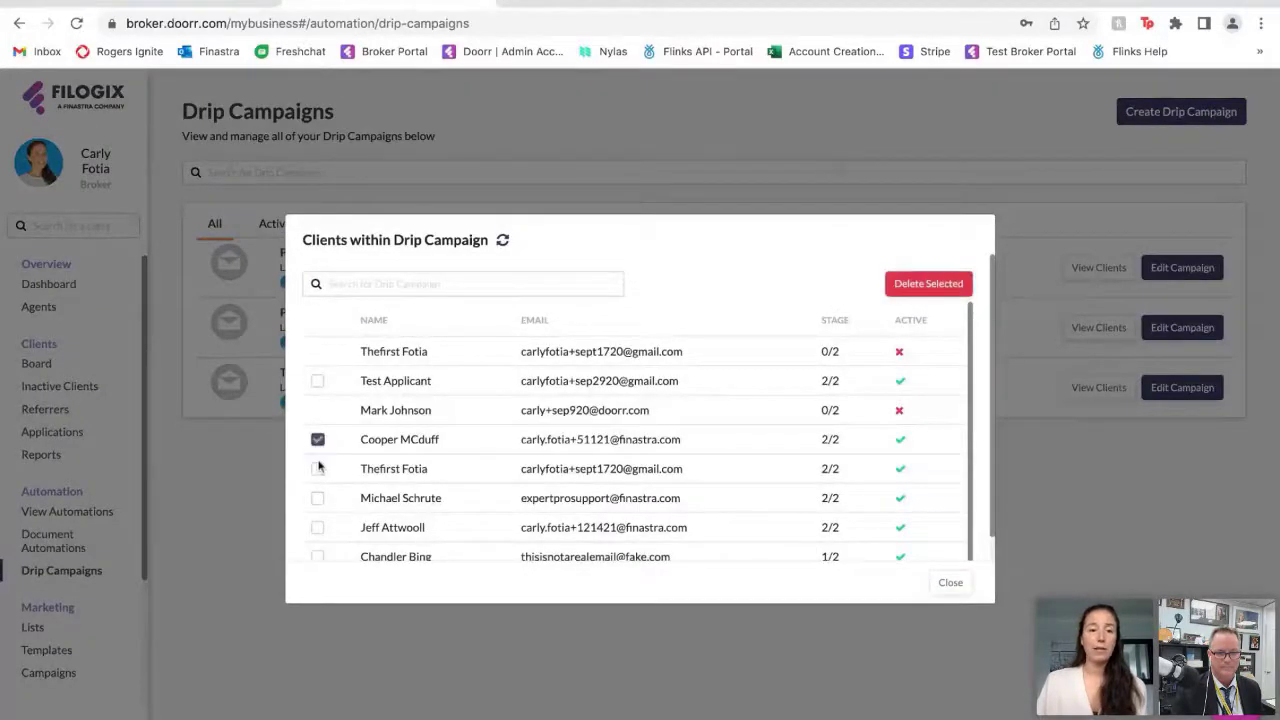
click(317, 469)
click(317, 498)
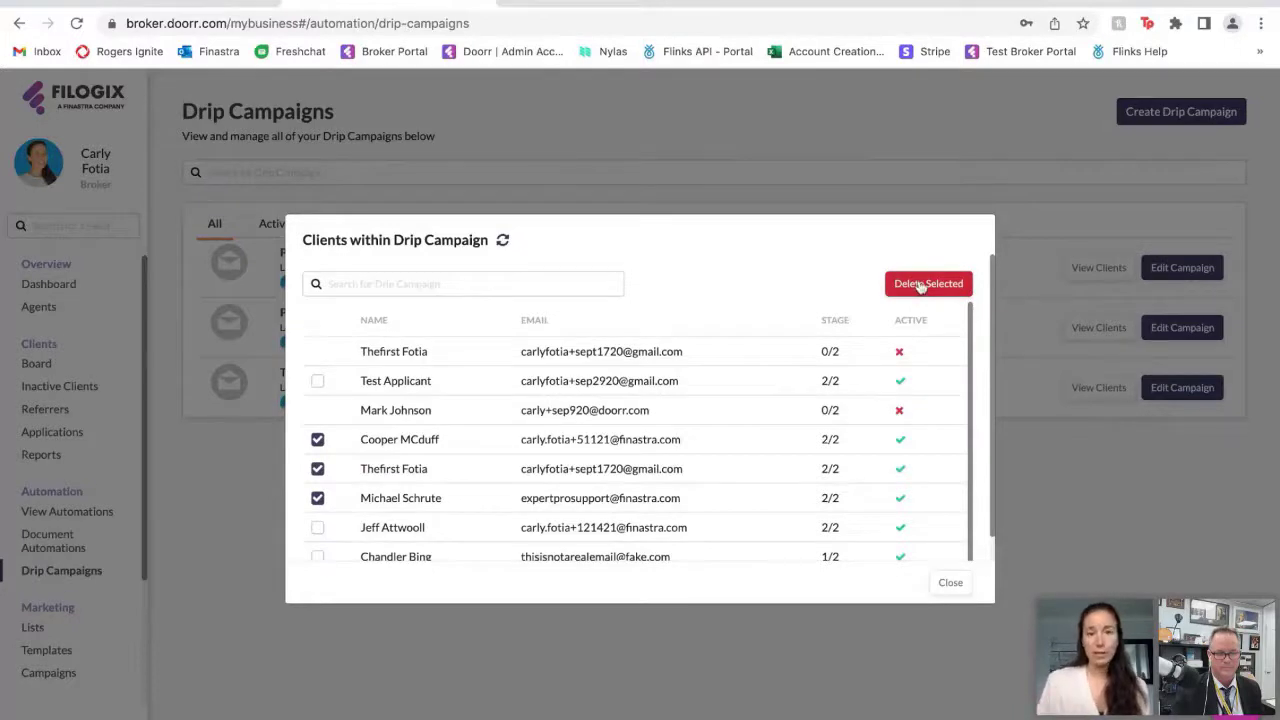
click(952, 583)
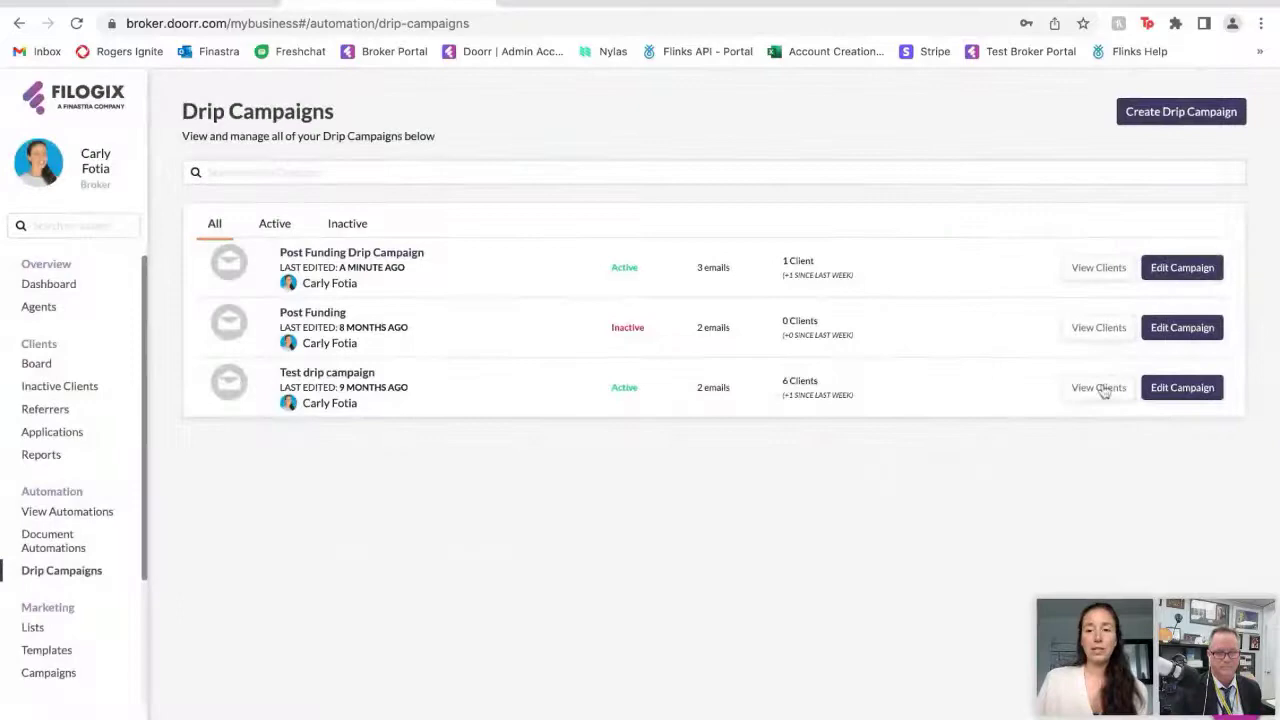
Open the Test drip campaign and review Email 1 and Email 2 stats, including the 100% open rate
click(1208, 390)
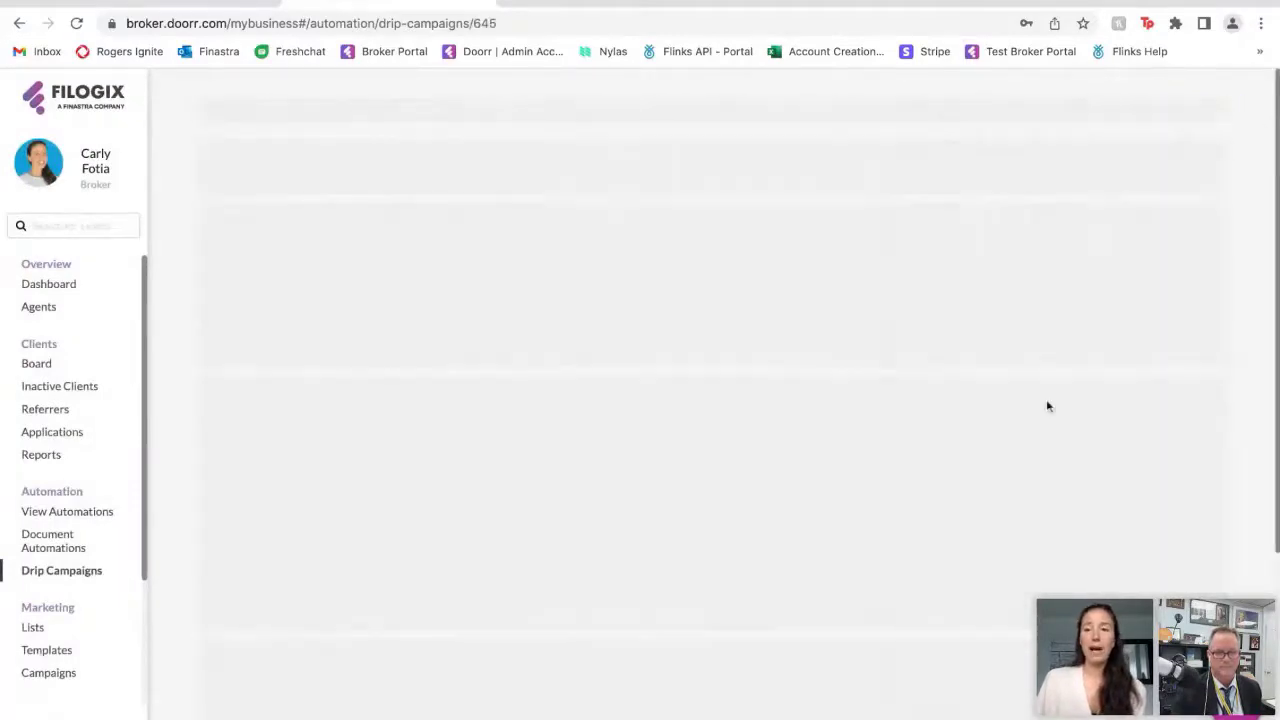
scroll(898, 510, down, 10)
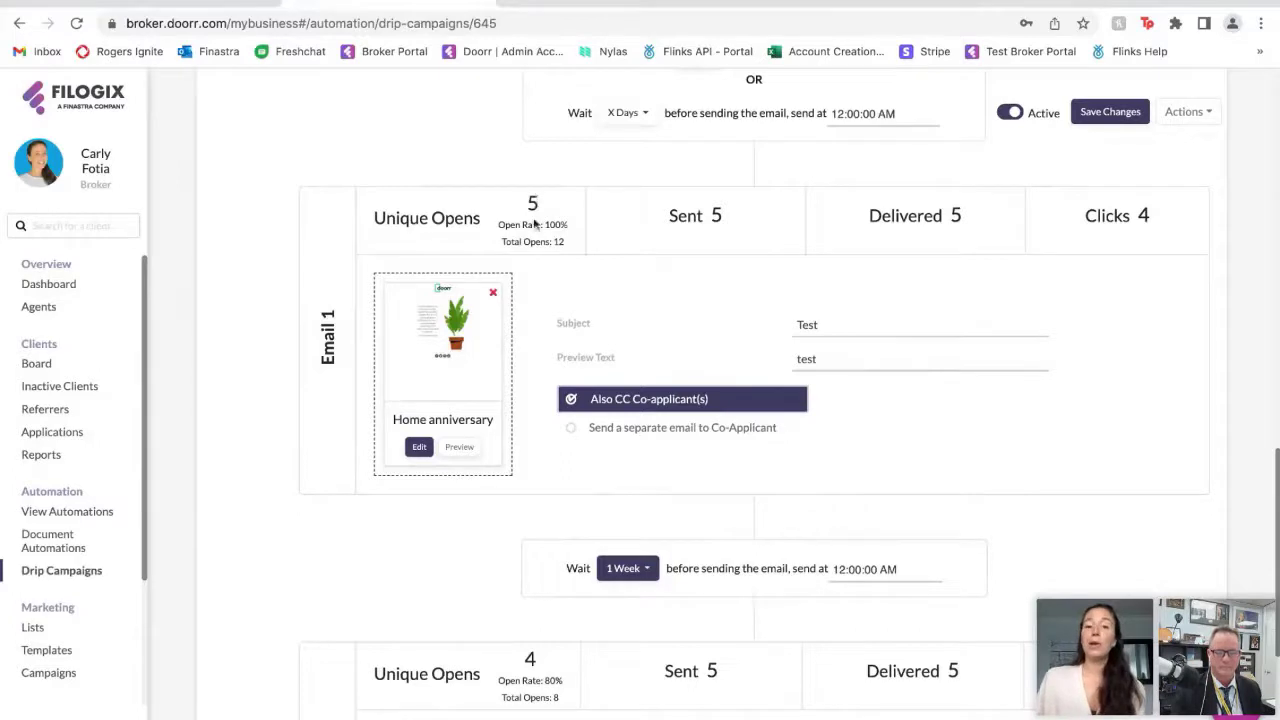
drag(571, 228, 543, 225)
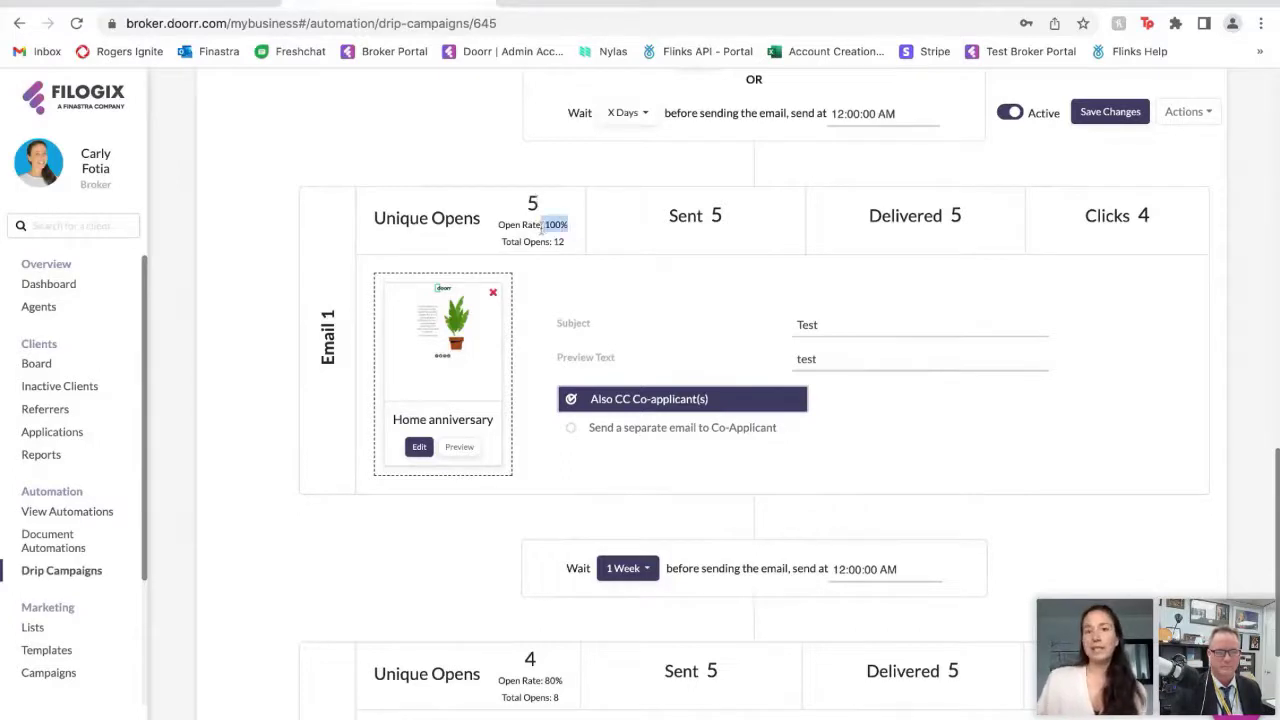
click(541, 227)
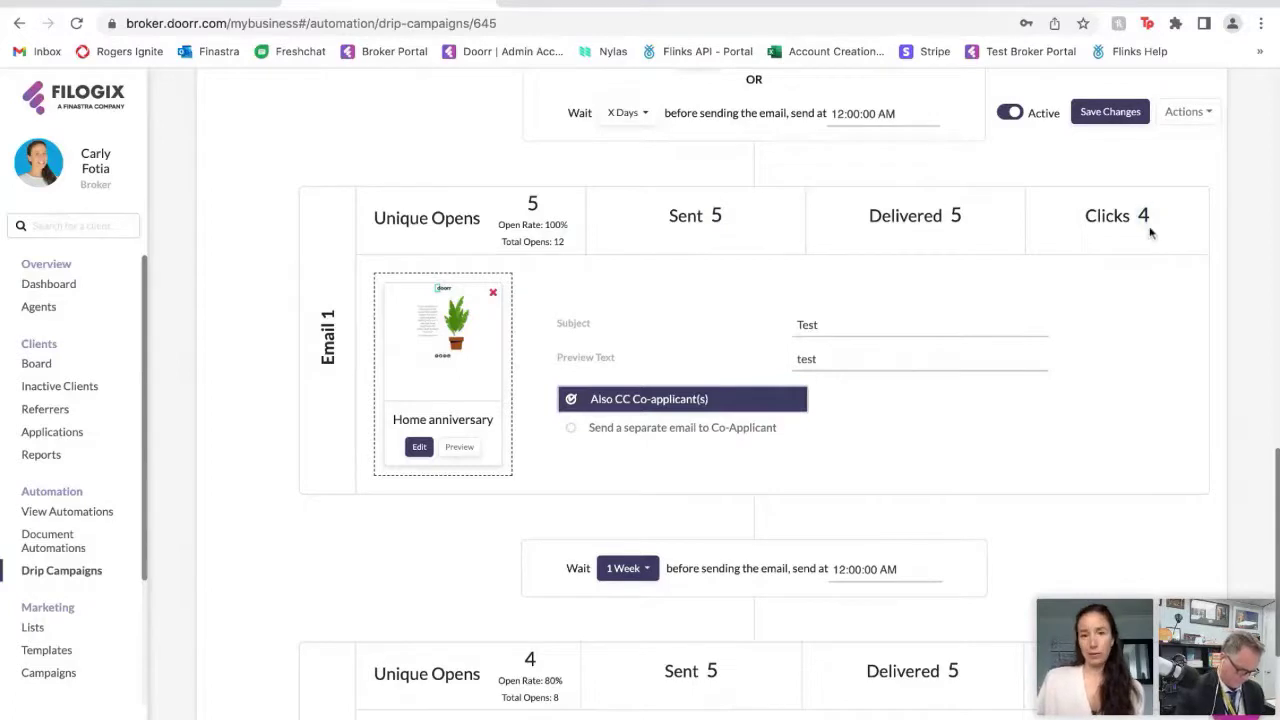
scroll(1117, 468, down, 1)
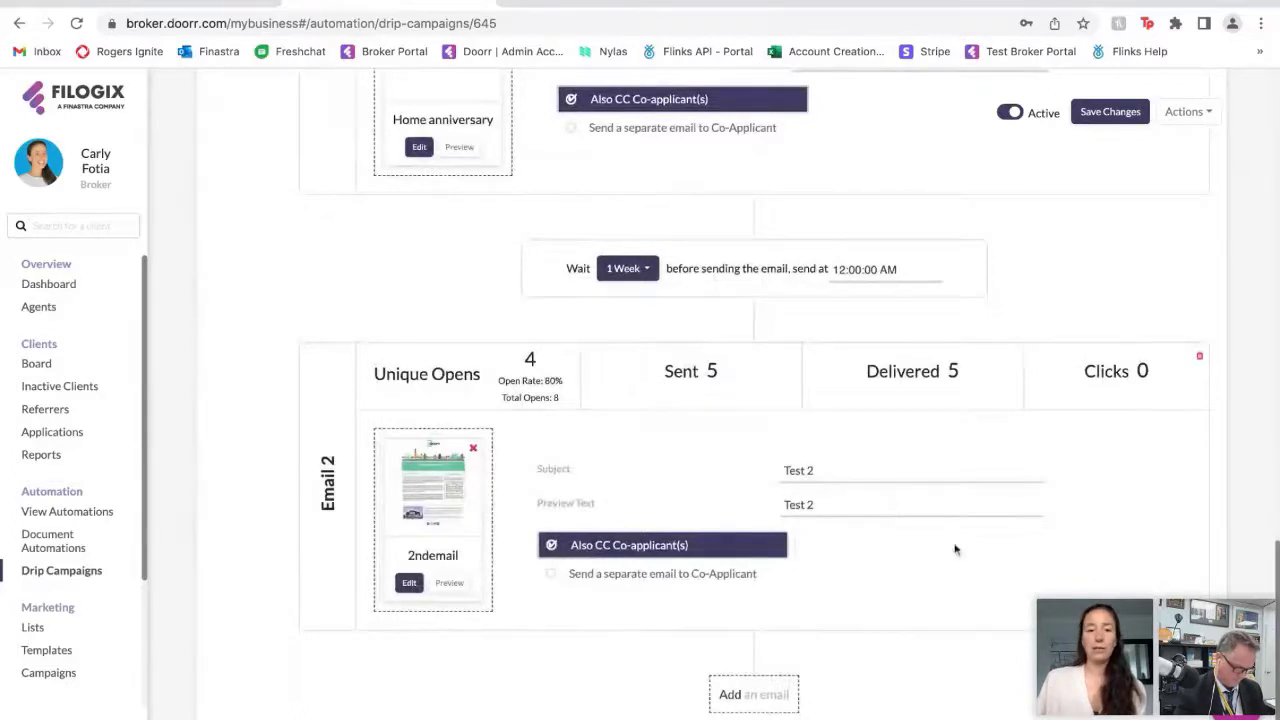
scroll(978, 450, up, 15)
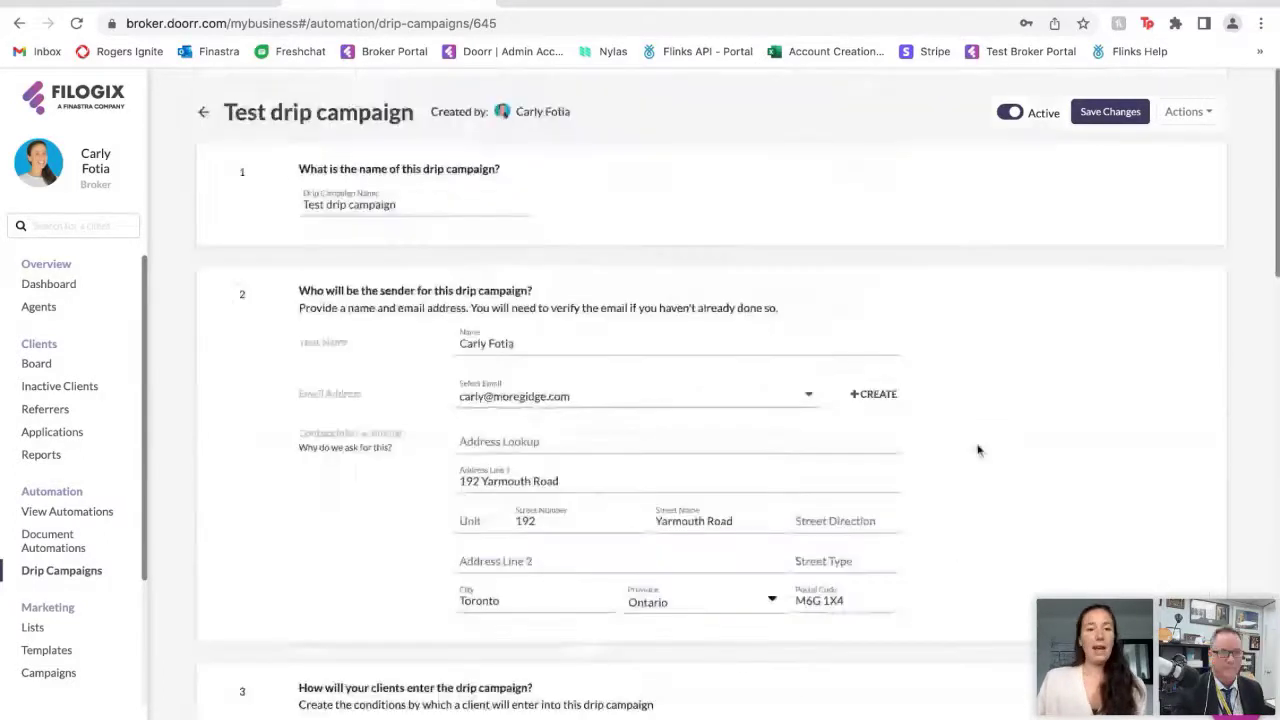
Leave the Test drip campaign page via the back arrow beside its title
click(203, 111)
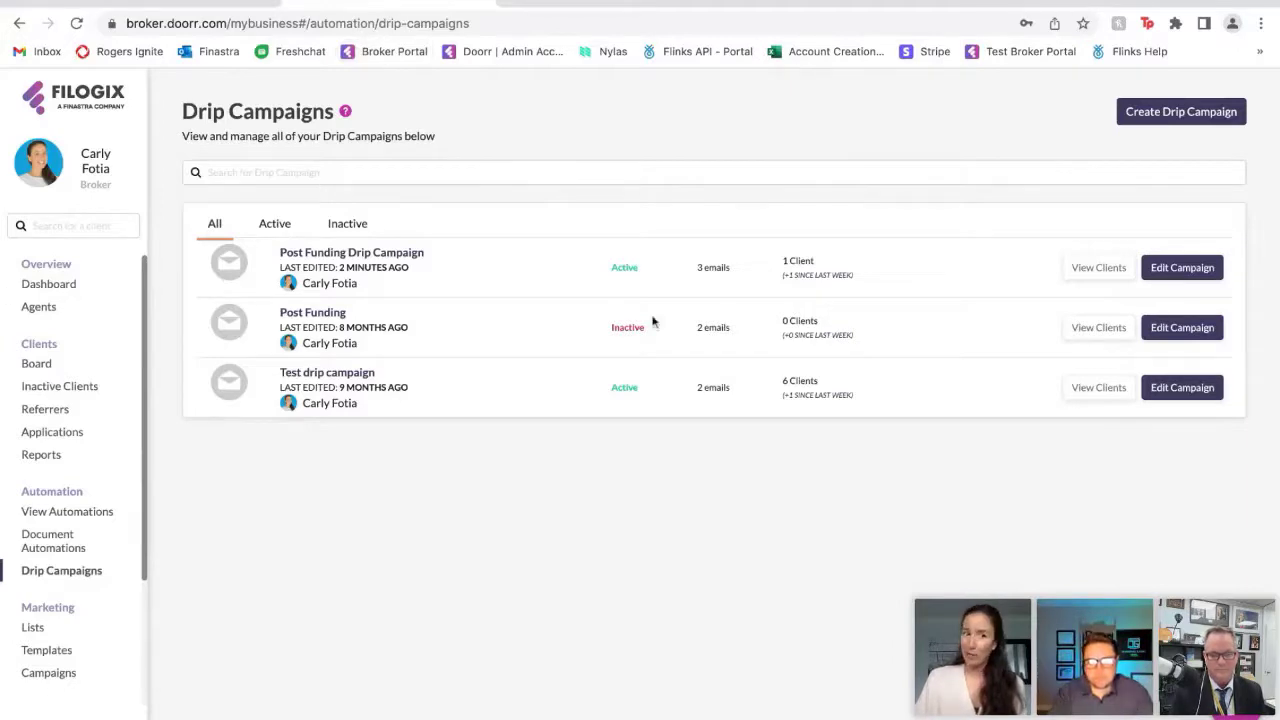
click(54, 436)
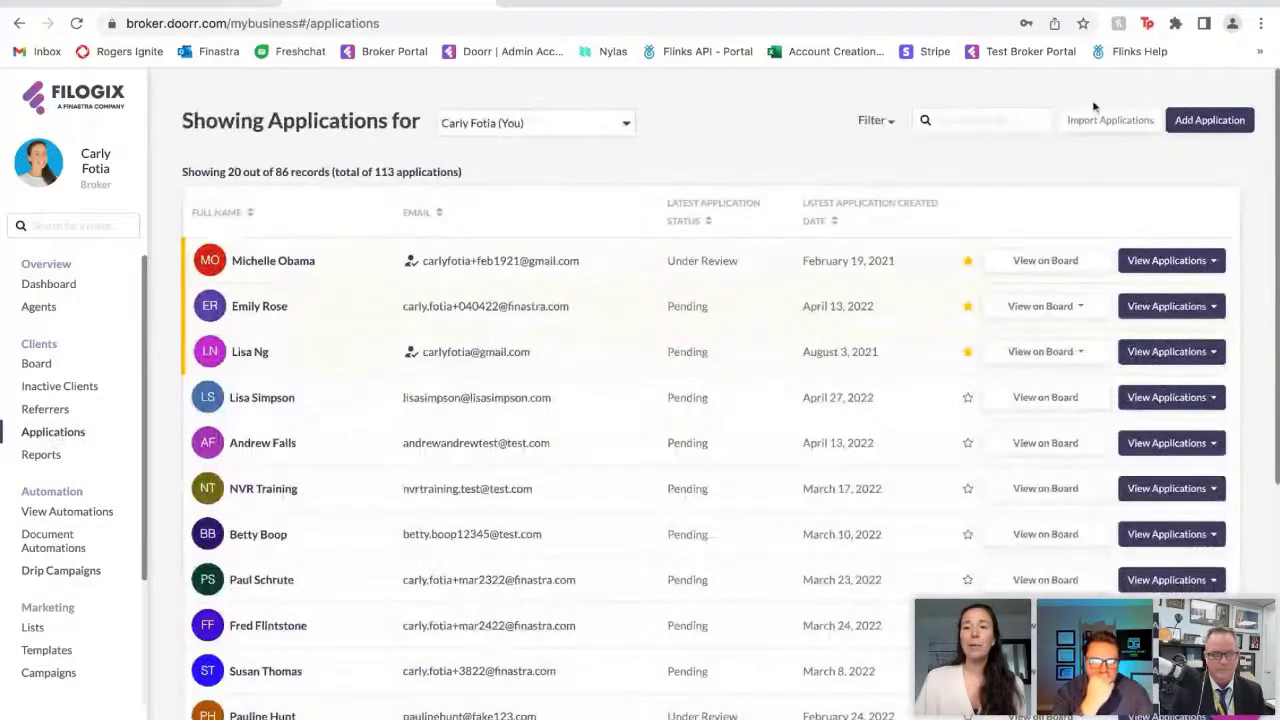
click(1103, 122)
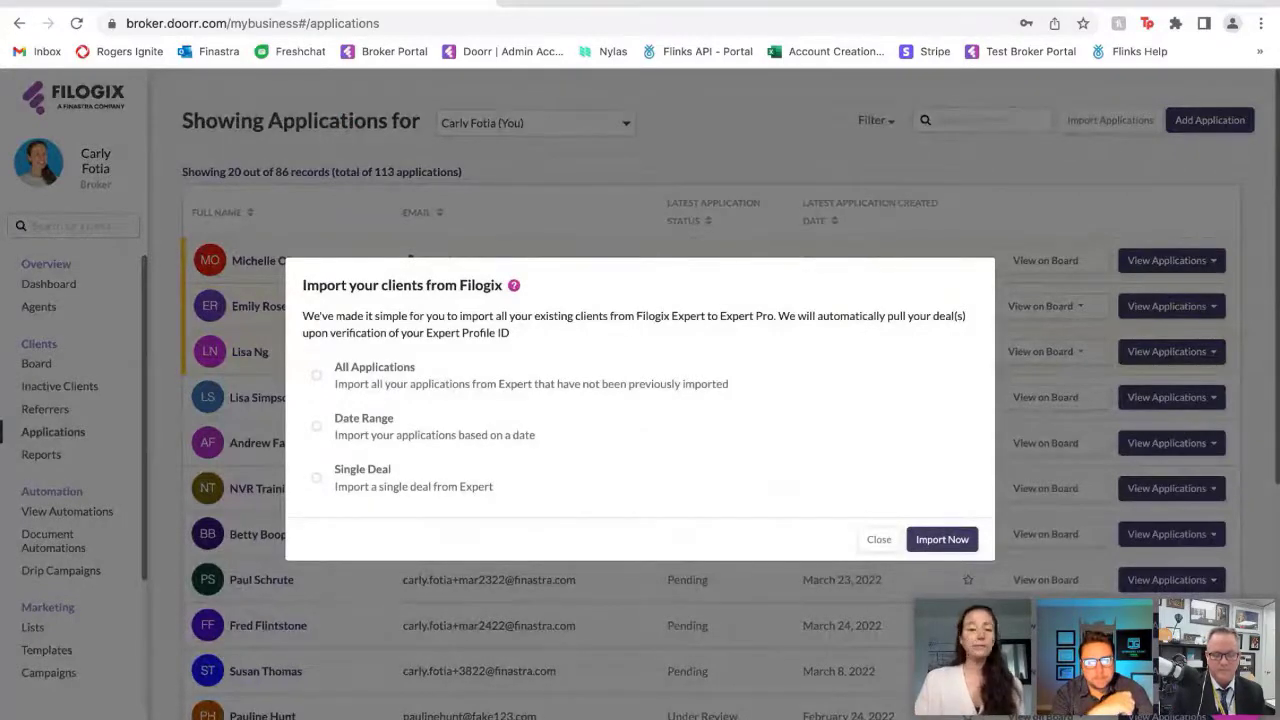
click(874, 543)
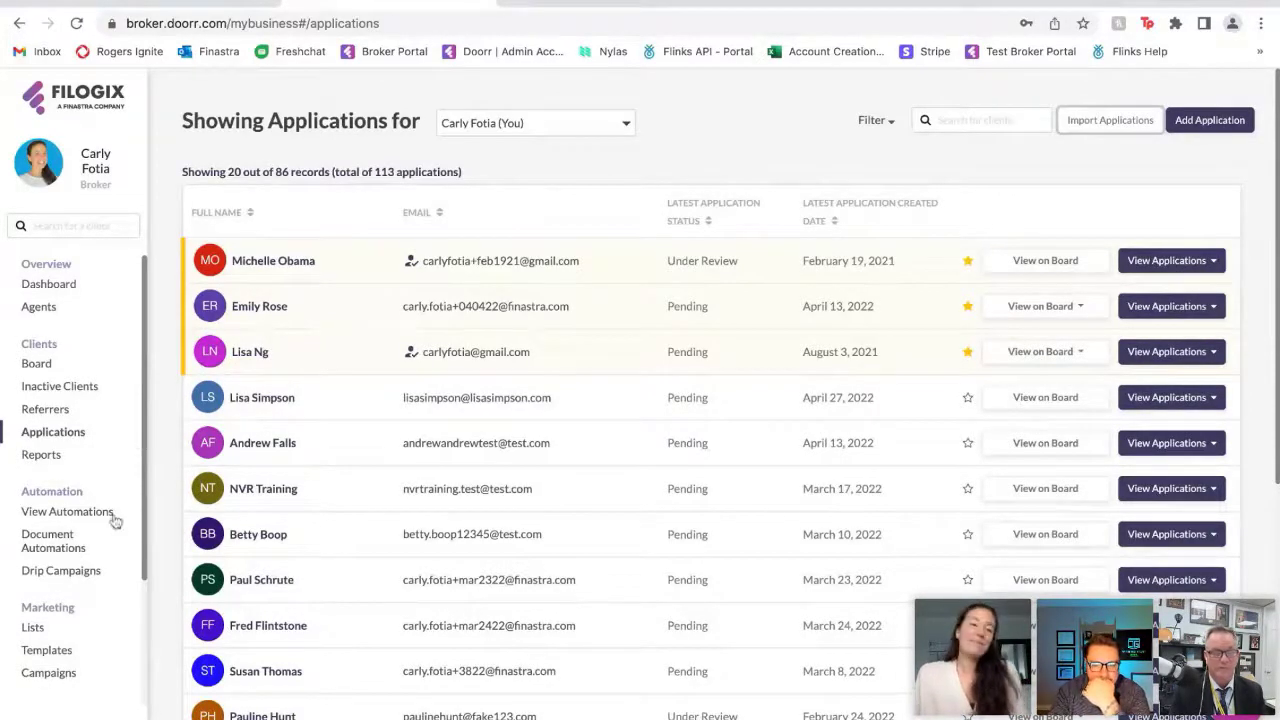
Show the Drip Campaigns list under Automation, with Post Funding active at 3 emails and 1 client
click(58, 574)
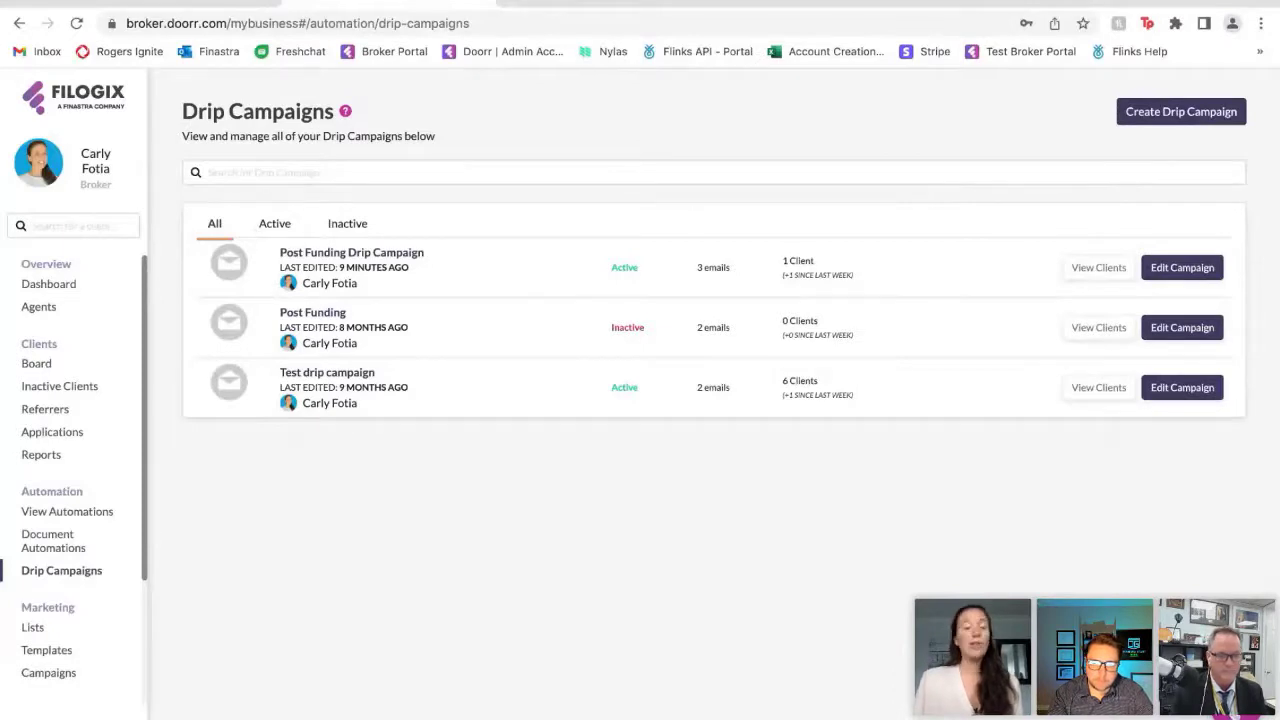
click(1238, 714)
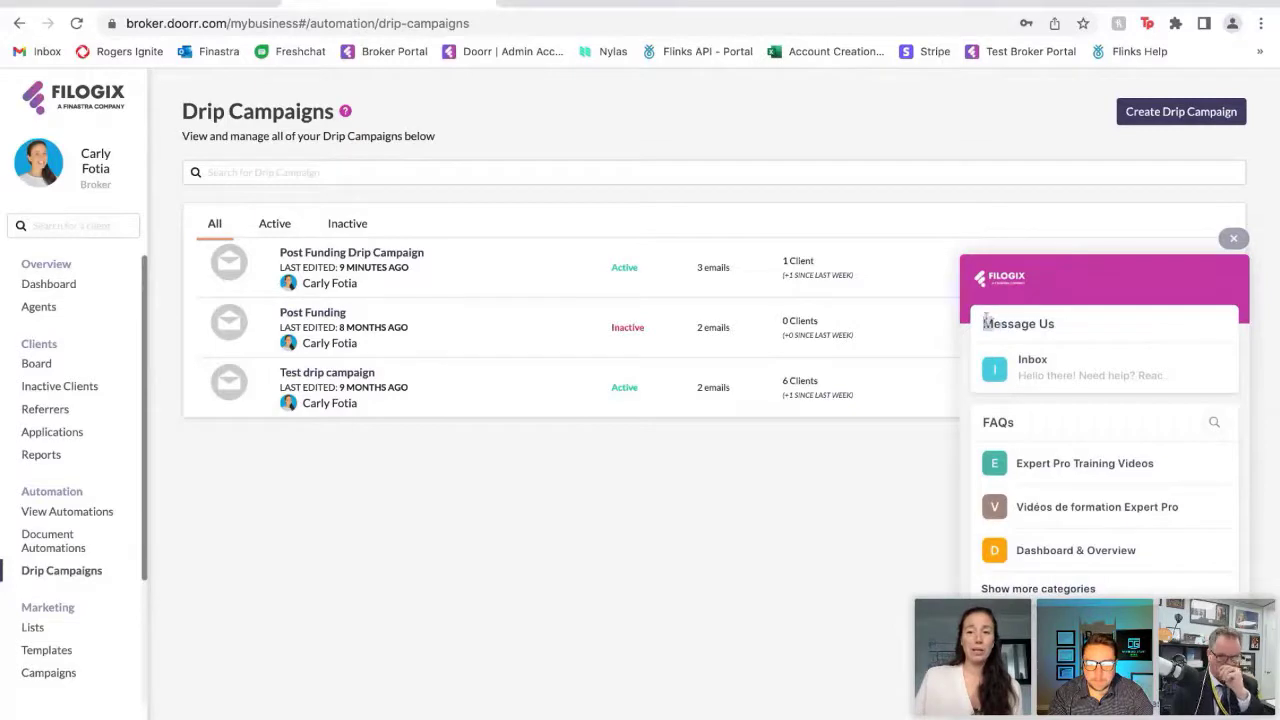
click(1038, 376)
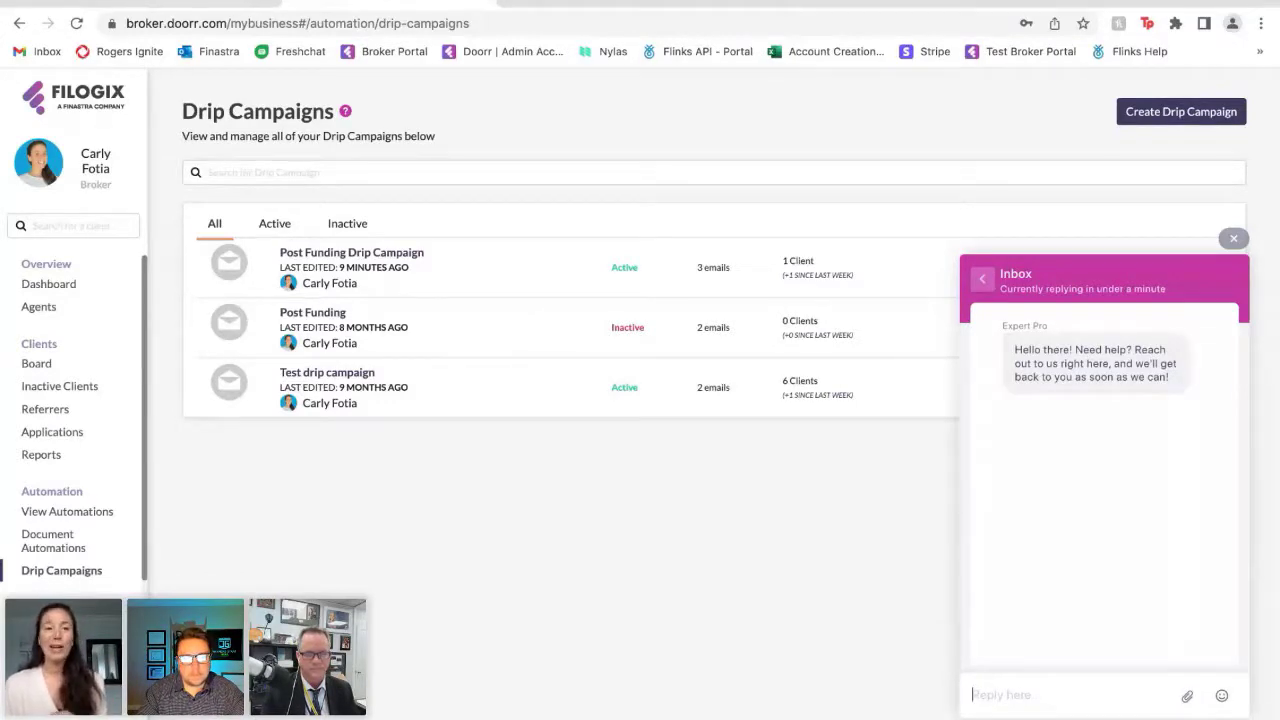
click(1235, 236)
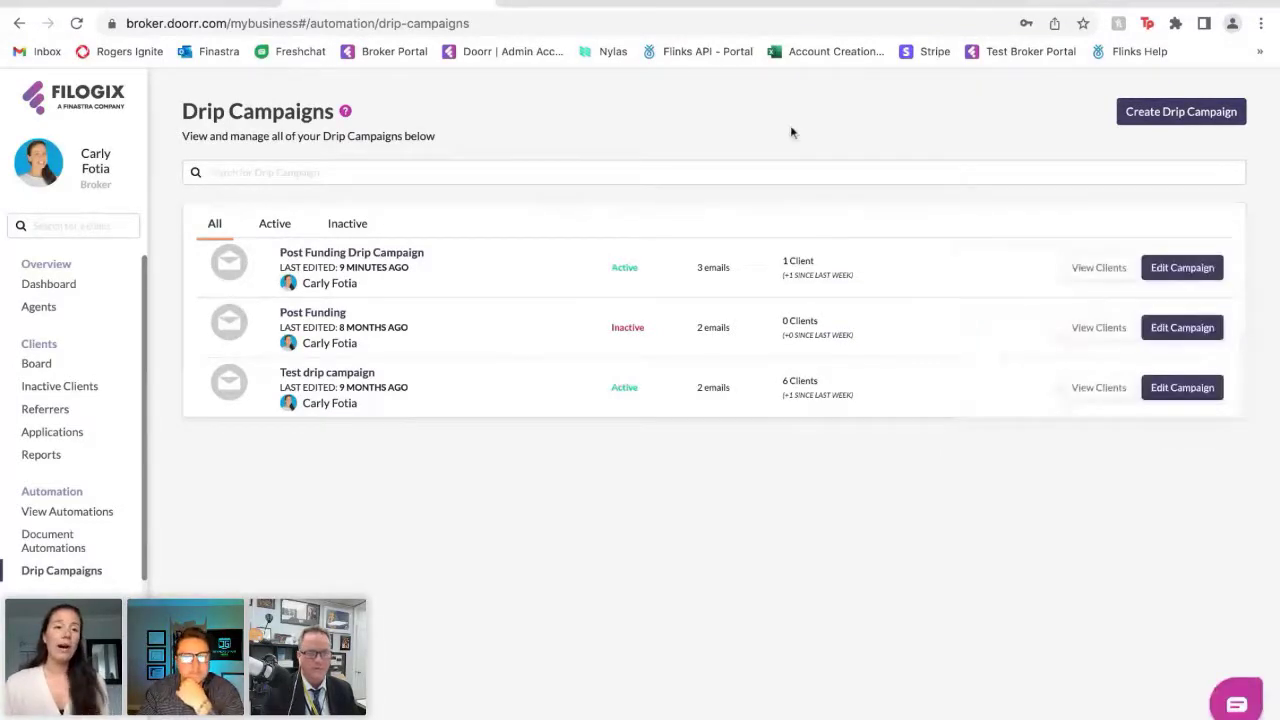